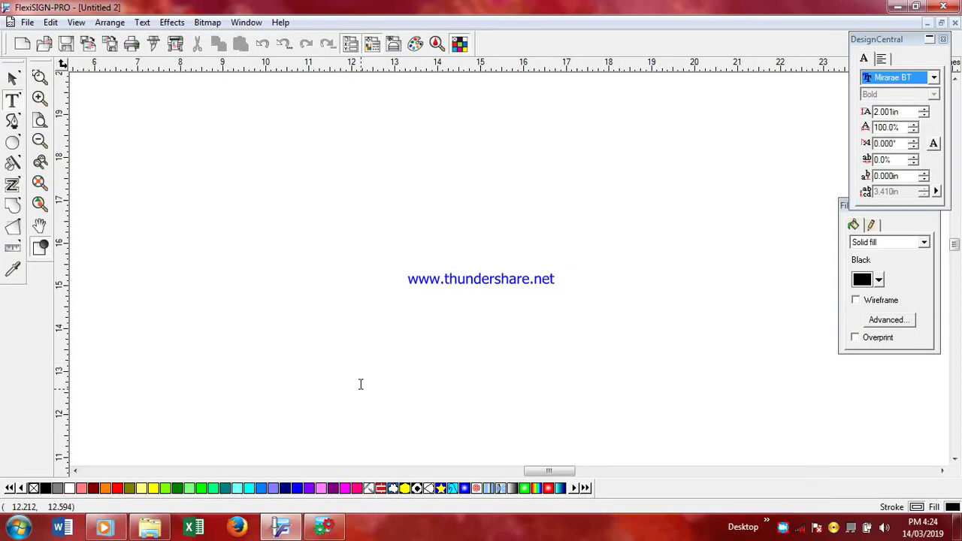
Step: Type the three-line title 'HOW TO MACK', 'BIKE NOMBER PLATE', 'FLEXI 8.1 TUTORIAL'
{"action": "scroll", "coordinate": [360, 384], "scroll_direction": "down", "scroll_amount": 2}
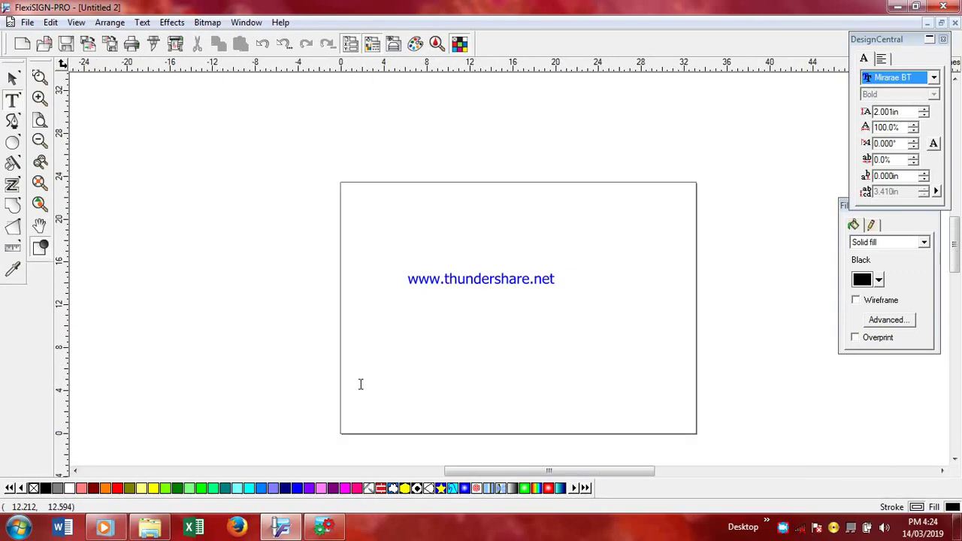
{"action": "scroll", "coordinate": [360, 384], "scroll_direction": "down", "scroll_amount": 1}
{"action": "scroll", "coordinate": [360, 384], "scroll_direction": "up", "scroll_amount": 1}
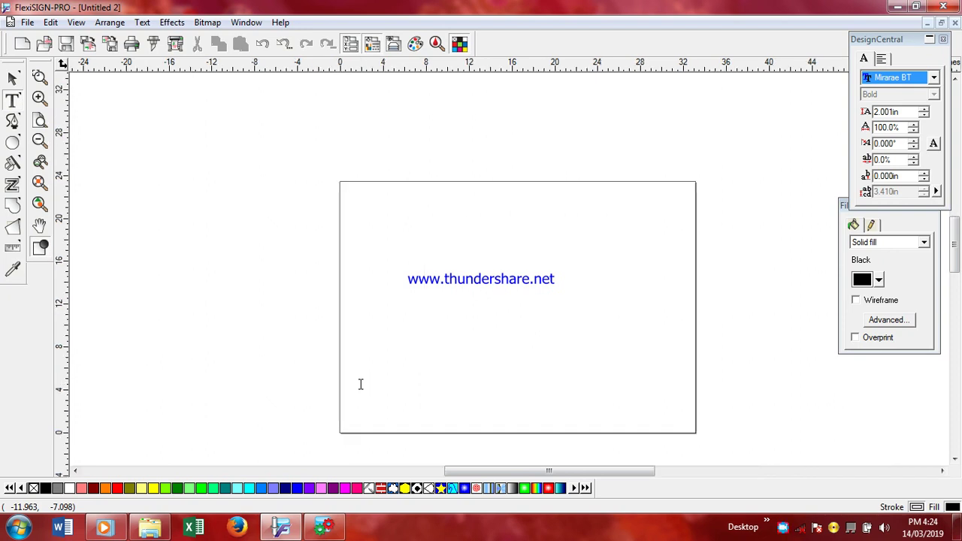
{"action": "type", "text": "HOW "}
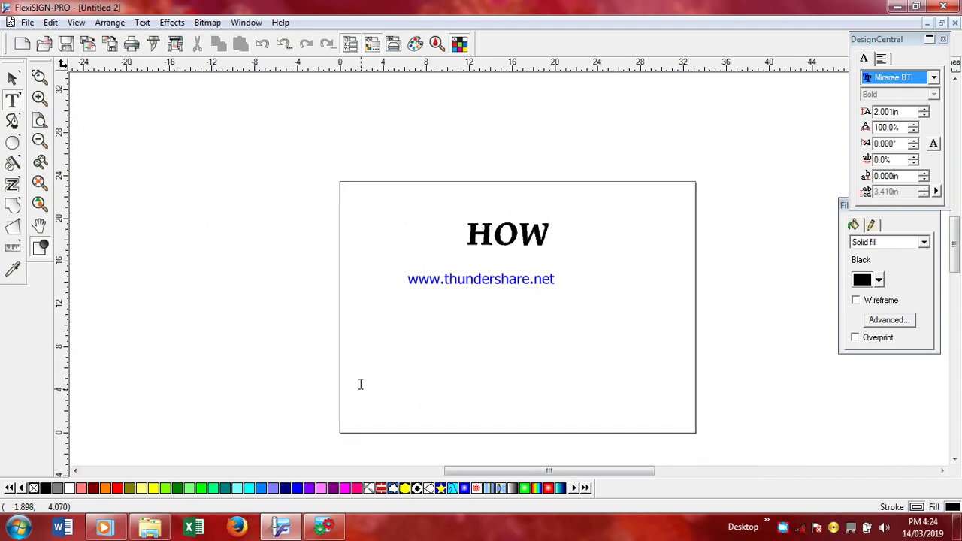
{"action": "type", "text": "TO "}
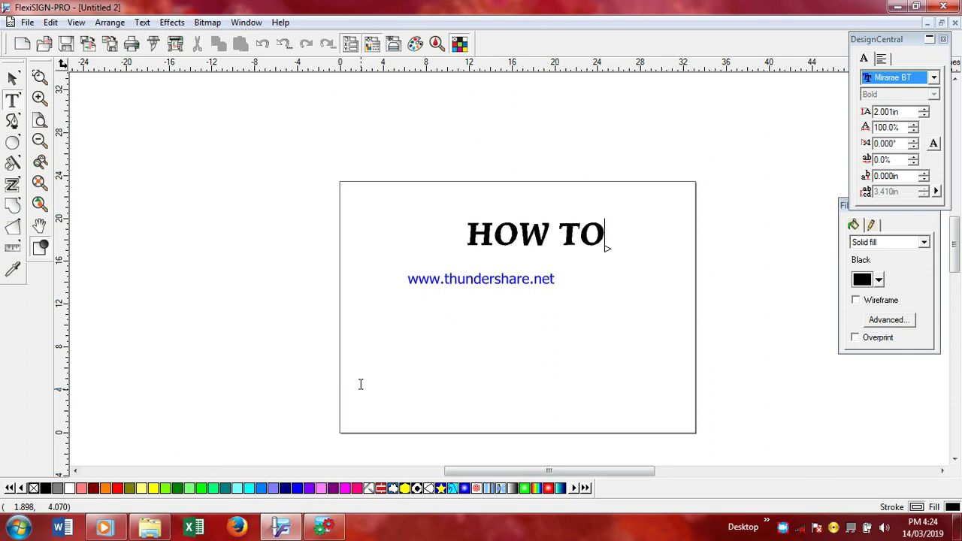
{"action": "type", "text": "MACK"}
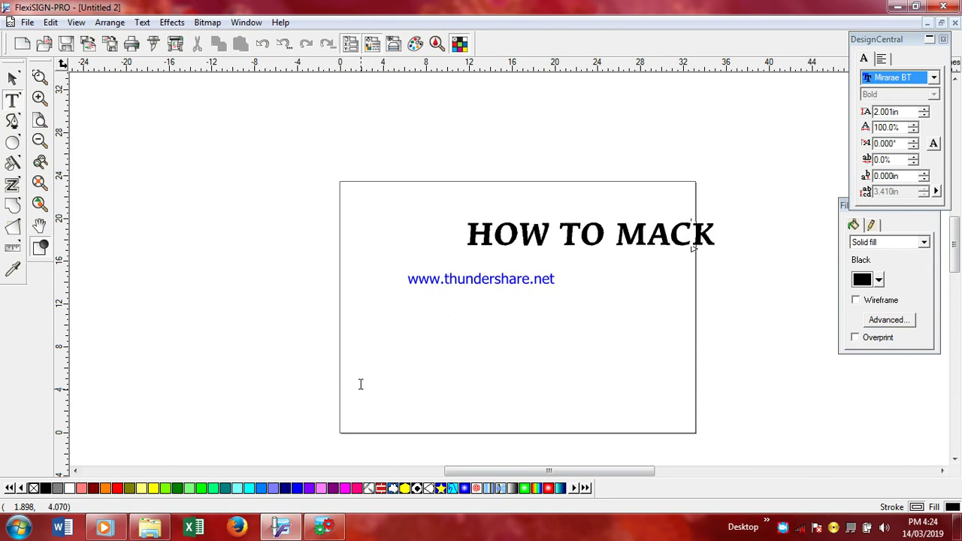
{"action": "key", "text": "Return"}
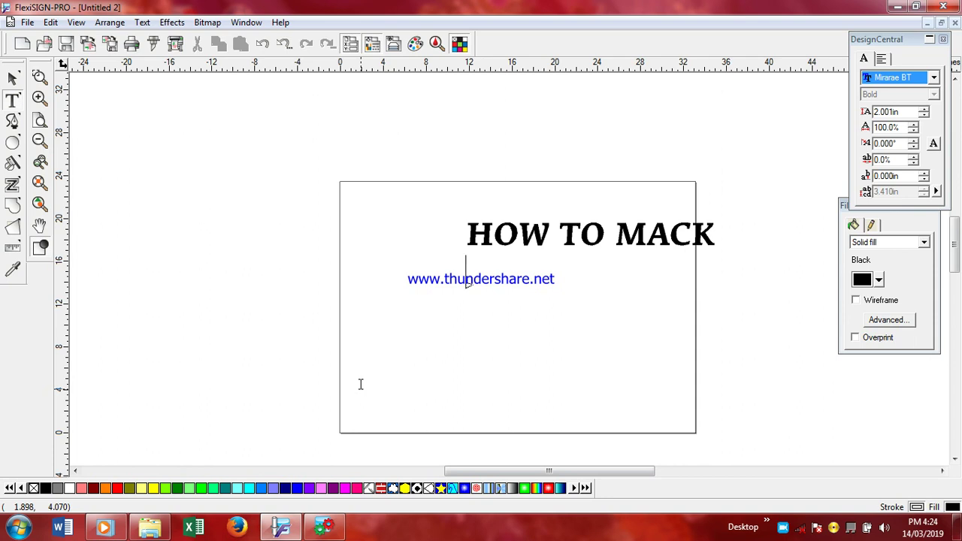
{"action": "type", "text": "BIKE NOM"}
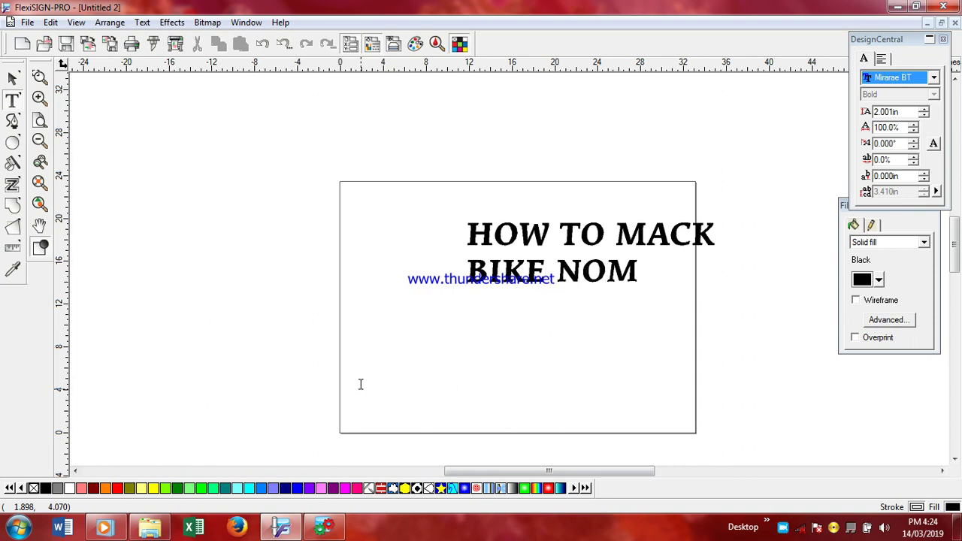
{"action": "type", "text": "BER "}
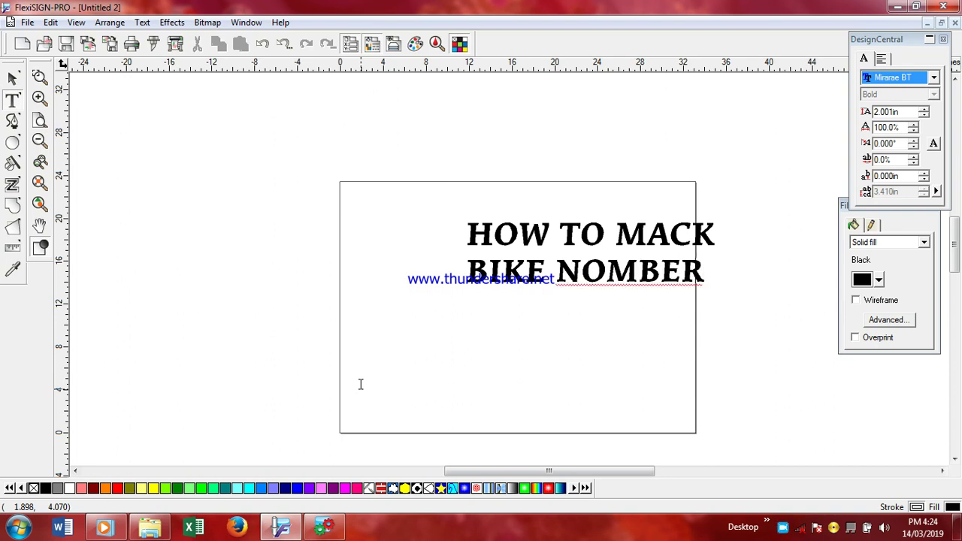
{"action": "type", "text": "PLATE"}
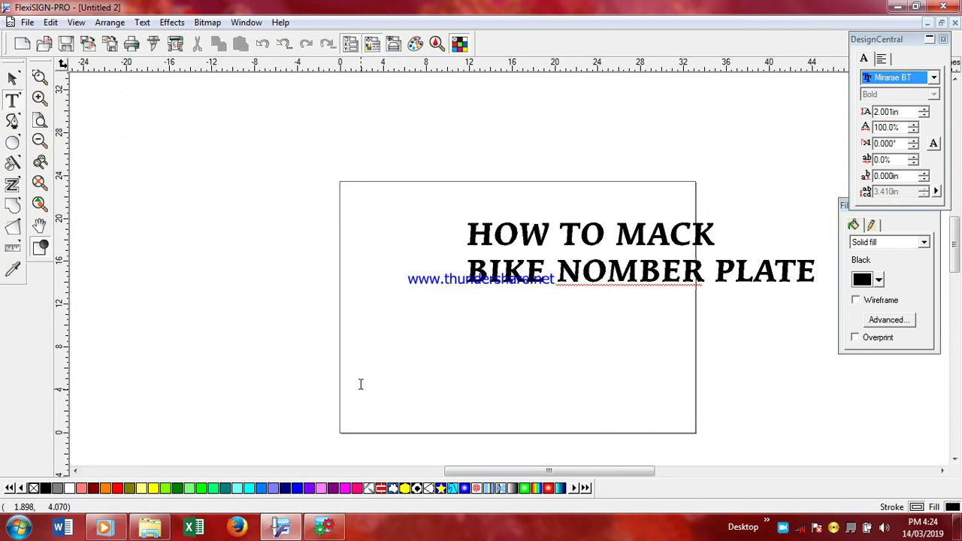
{"action": "key", "text": "Return"}
{"action": "type", "text": "FLE"}
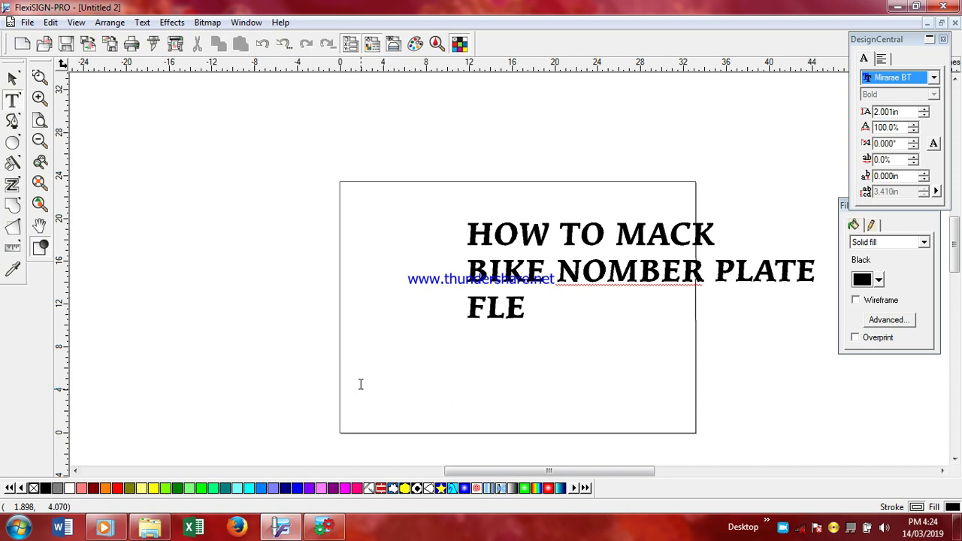
{"action": "type", "text": "XI"}
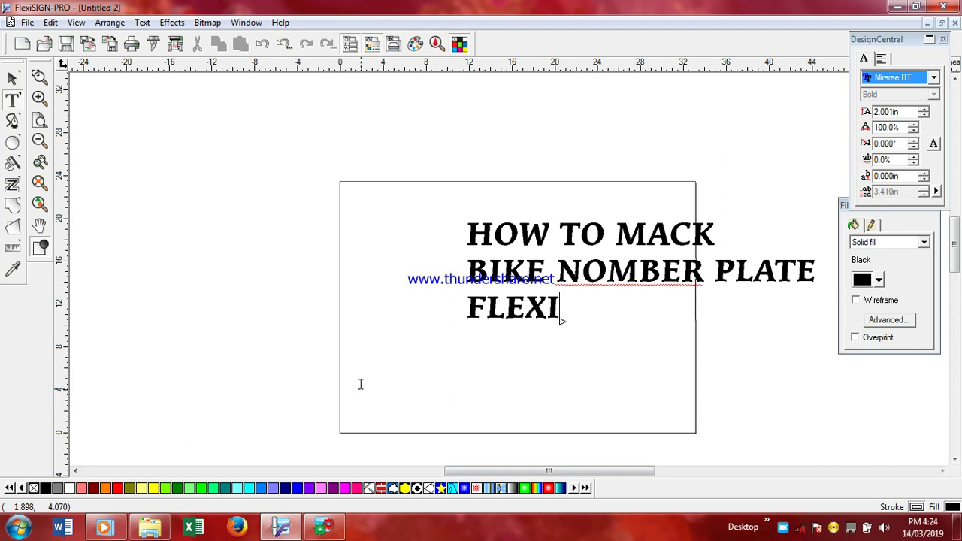
{"action": "type", "text": " 8.1"}
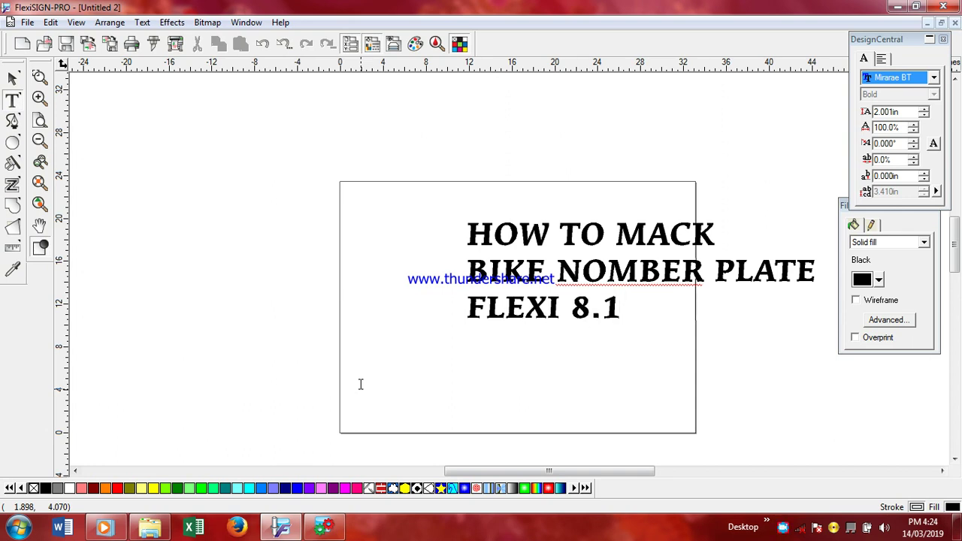
{"action": "type", "text": " t"}
{"action": "key", "text": "BackSpace"}
{"action": "type", "text": "TUTORI"}
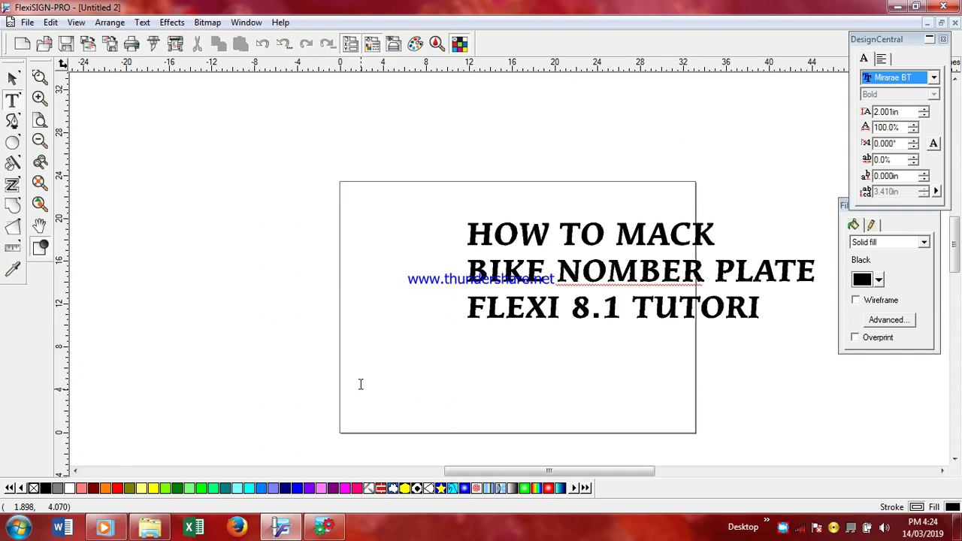
{"action": "type", "text": "ALE"}
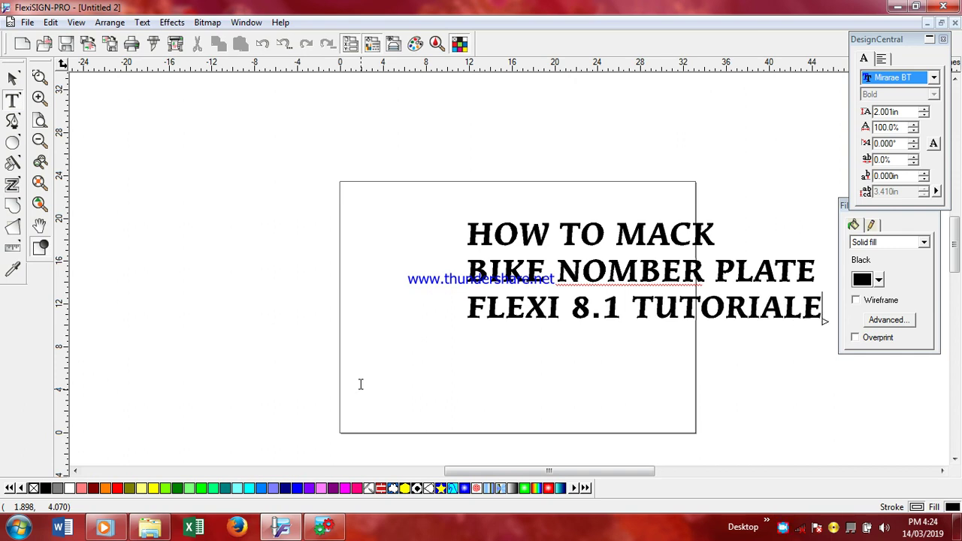
{"action": "key", "text": "BackSpace"}
{"action": "key", "text": "BackSpace"}
{"action": "key", "text": "BackSpace"}
{"action": "key", "text": "BackSpace"}
{"action": "key", "text": "BackSpace"}
{"action": "key", "text": "BackSpace"}
{"action": "key", "text": "BackSpace"}
{"action": "key", "text": "BackSpace"}
{"action": "key", "text": "BackSpace"}
{"action": "key", "text": "BackSpace"}
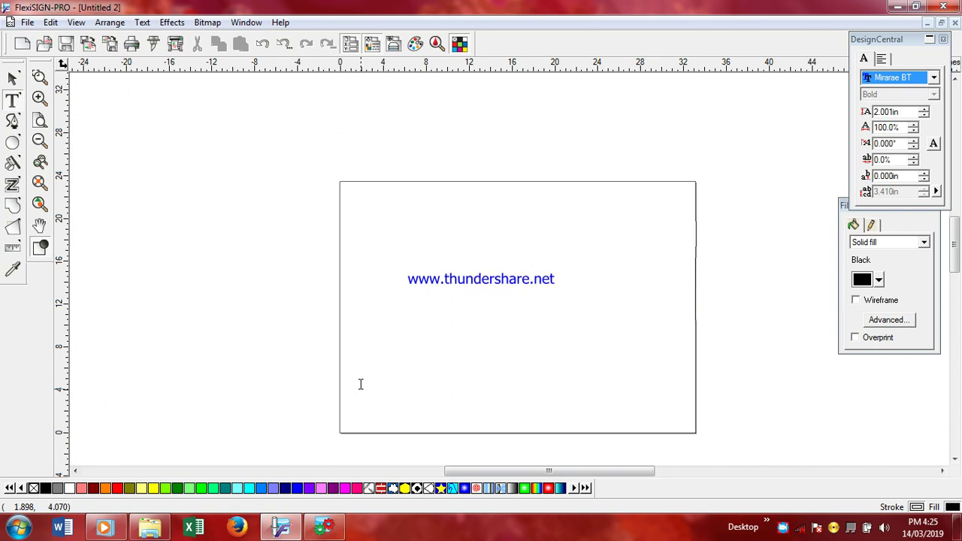
{"action": "type", "text": "m"}
{"action": "key", "text": "BackSpace"}
{"action": "type", "text": "MH"}
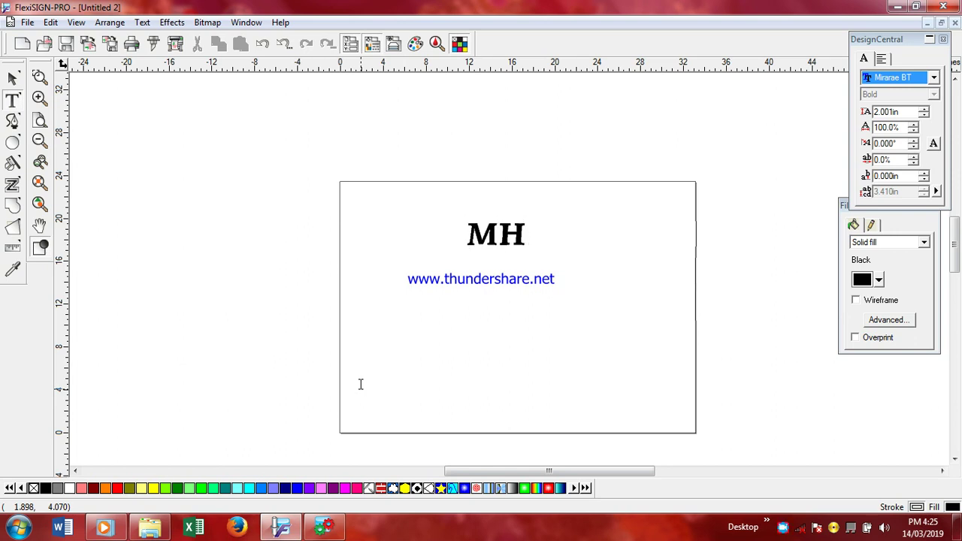
{"action": "type", "text": ".04."}
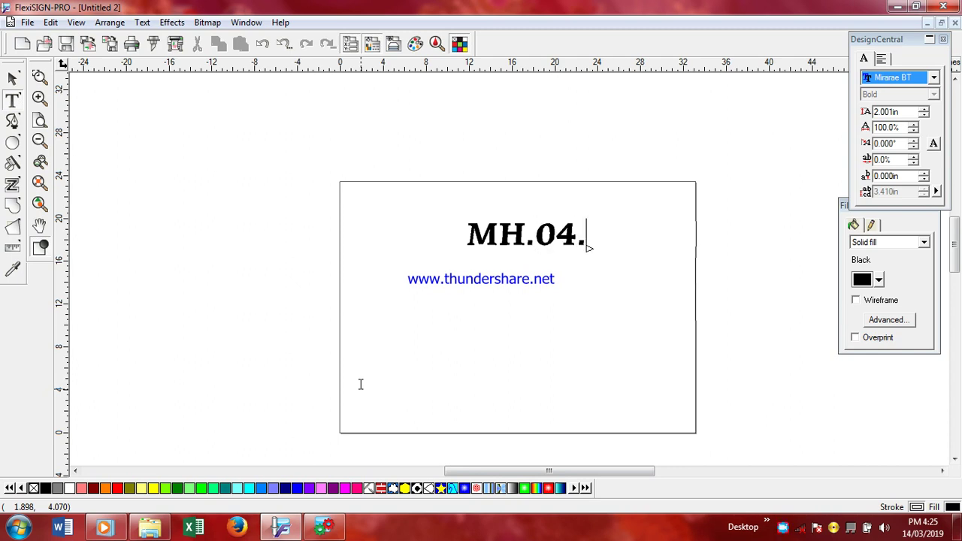
{"action": "type", "text": "a"}
{"action": "key", "text": "BackSpace"}
{"action": "type", "text": "AE"}
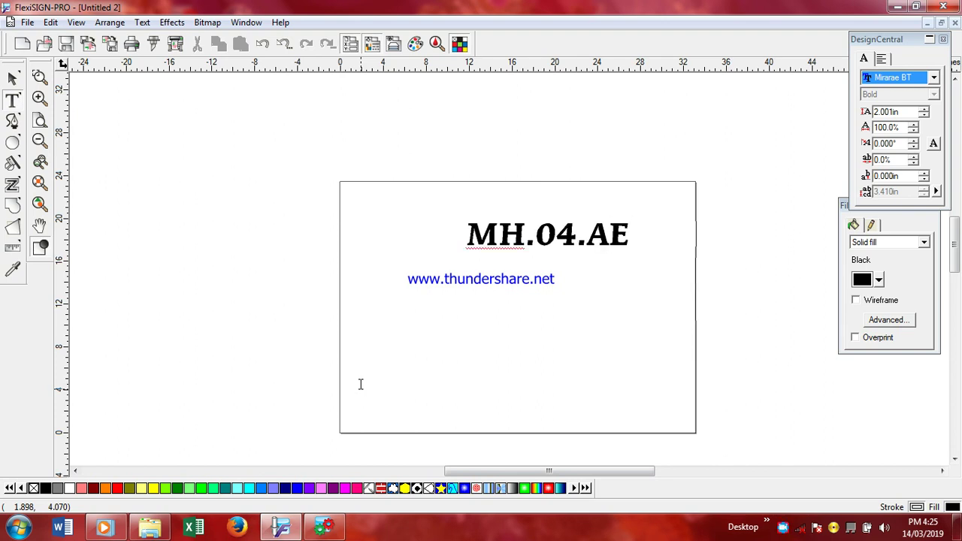
{"action": "type", "text": ".5187"}
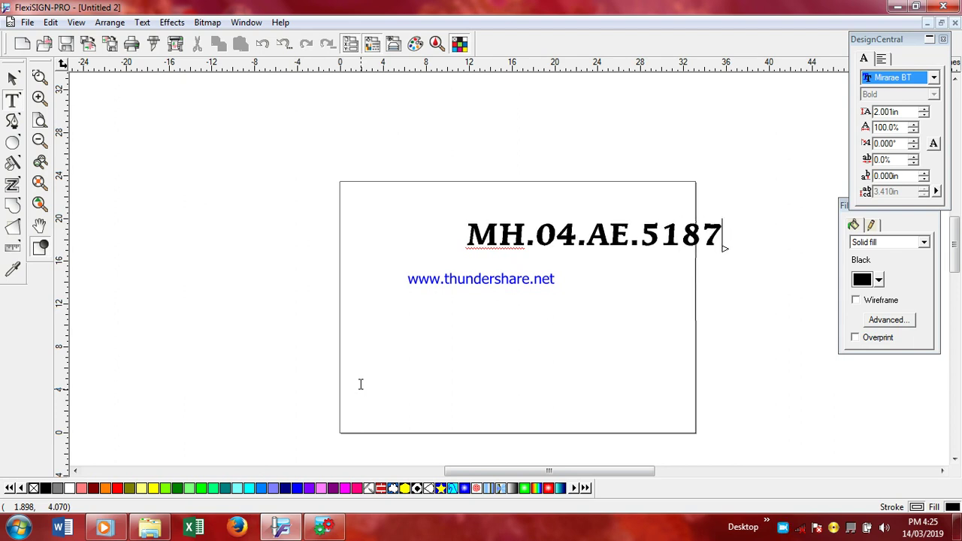
{"action": "scroll", "coordinate": [360, 384], "scroll_direction": "up", "scroll_amount": 1}
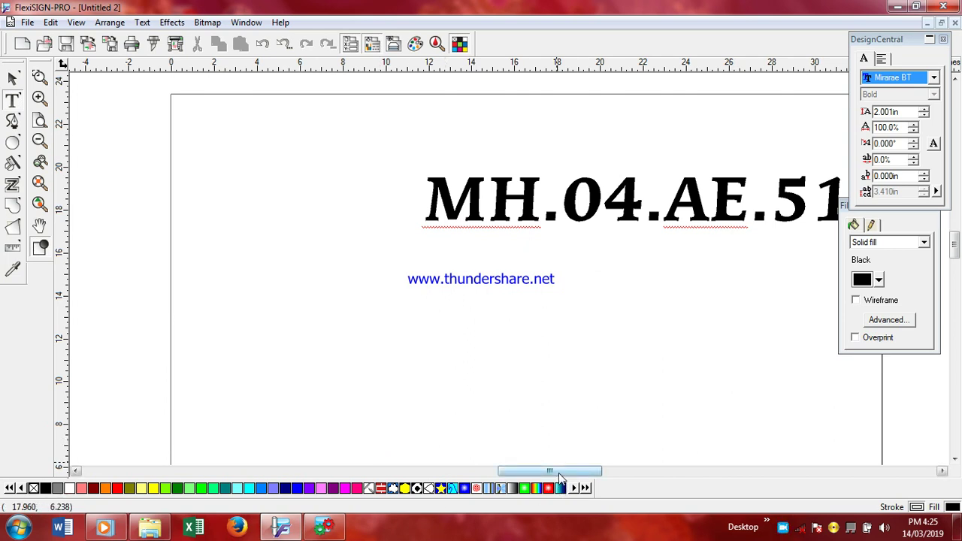
Step: Select the MH.04.AE.5187 text object and show its font settings in DesignCentral
{"action": "left_click_drag", "start_coordinate": [560, 474], "coordinate": [586, 463]}
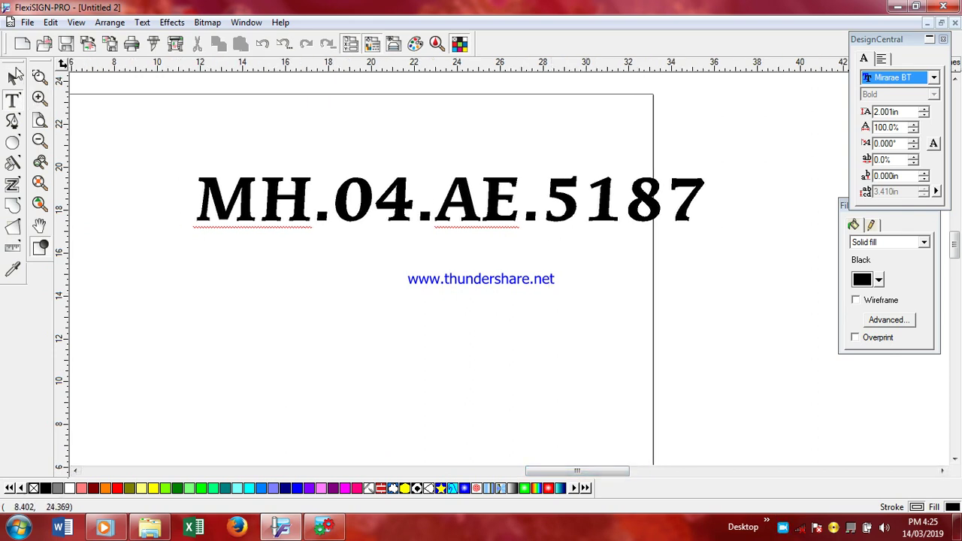
{"action": "left_click", "coordinate": [13, 81]}
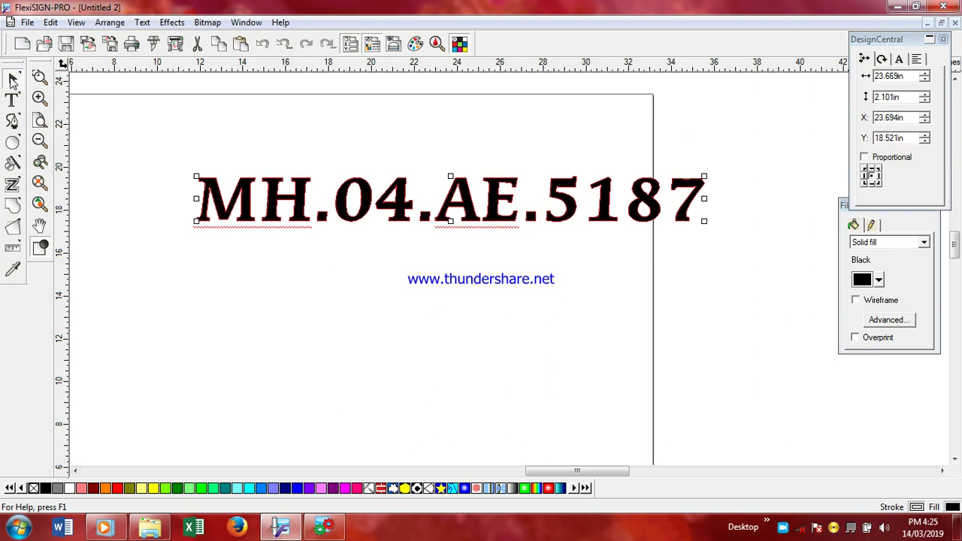
{"action": "left_click", "coordinate": [901, 60]}
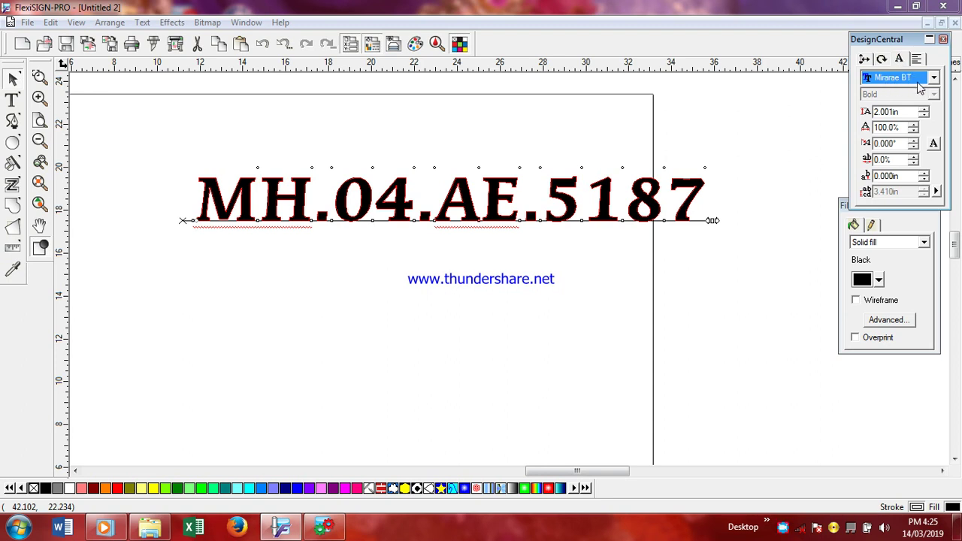
Step: Preview fonts such as MisterEarl BT, Moulin Rouge and MurraHill, then settle on Museo 700
{"action": "left_click", "coordinate": [896, 78]}
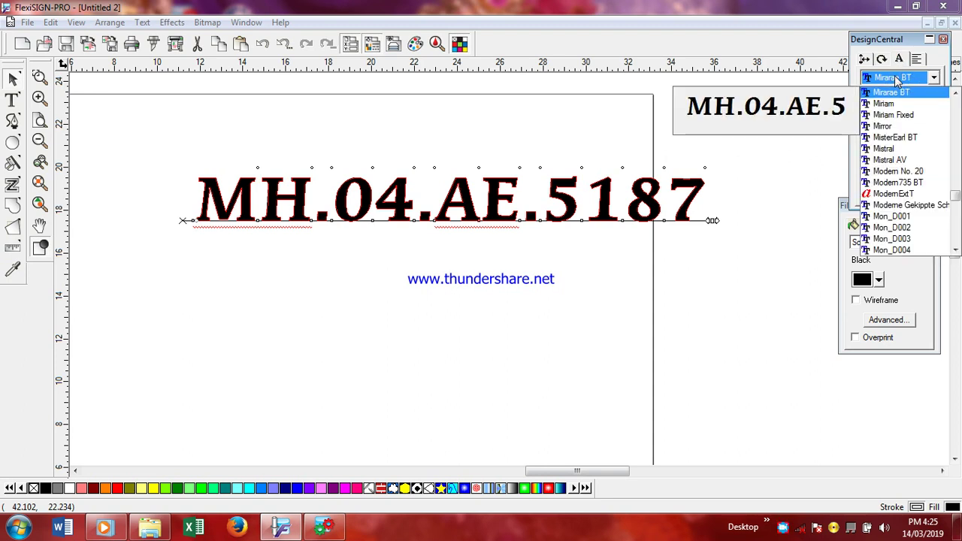
{"action": "key", "text": "Down"}
{"action": "key", "text": "Down"}
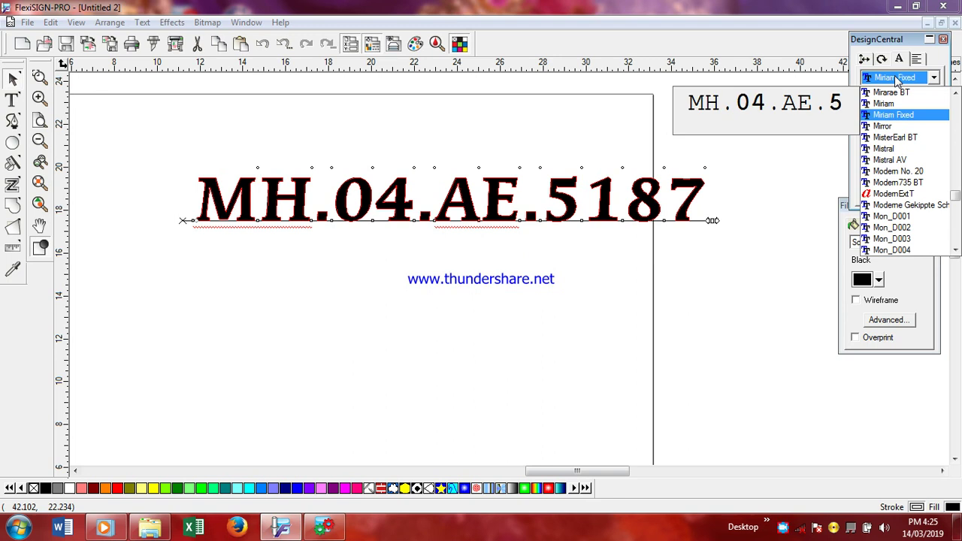
{"action": "key", "text": "Down"}
{"action": "key", "text": "Down"}
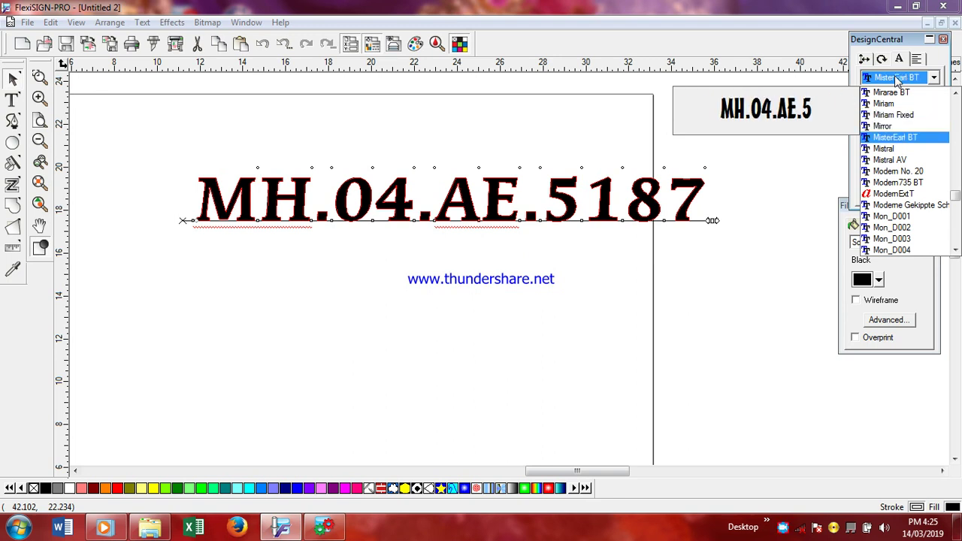
{"action": "key", "text": "Return"}
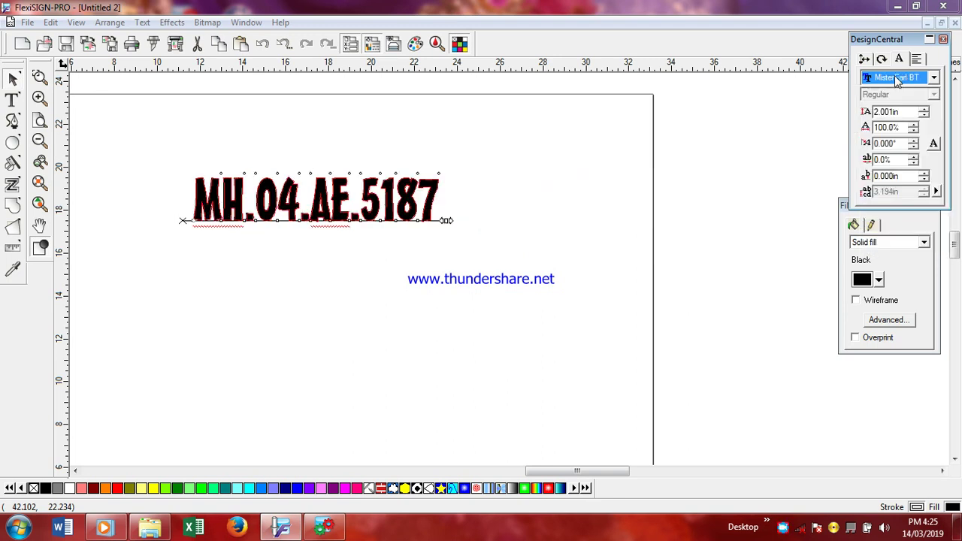
{"action": "key", "text": "Down"}
{"action": "key", "text": "Down"}
{"action": "key", "text": "Down"}
{"action": "key", "text": "Down"}
{"action": "key", "text": "Down"}
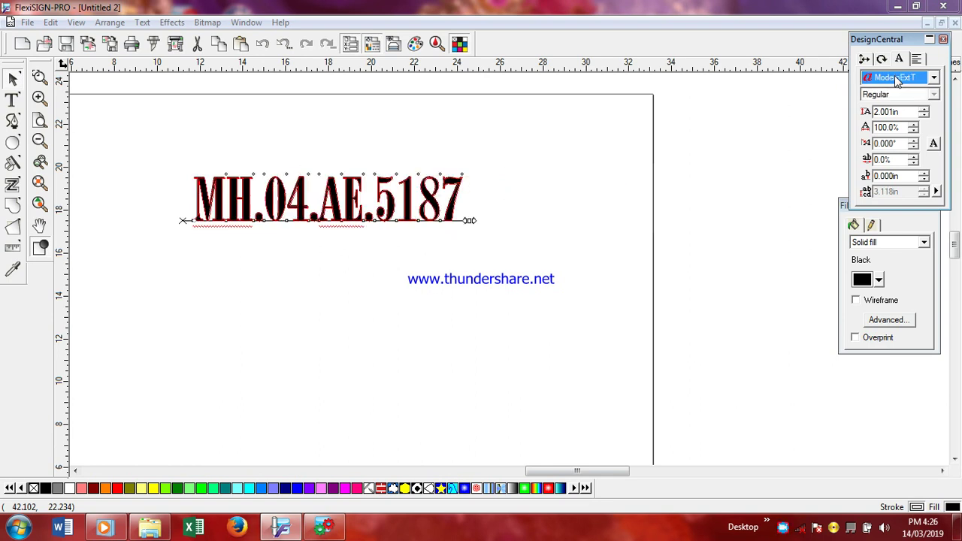
{"action": "key", "text": "Down"}
{"action": "key", "text": "Down"}
{"action": "key", "text": "Down"}
{"action": "key", "text": "Down"}
{"action": "key", "text": "Down"}
{"action": "key", "text": "Down"}
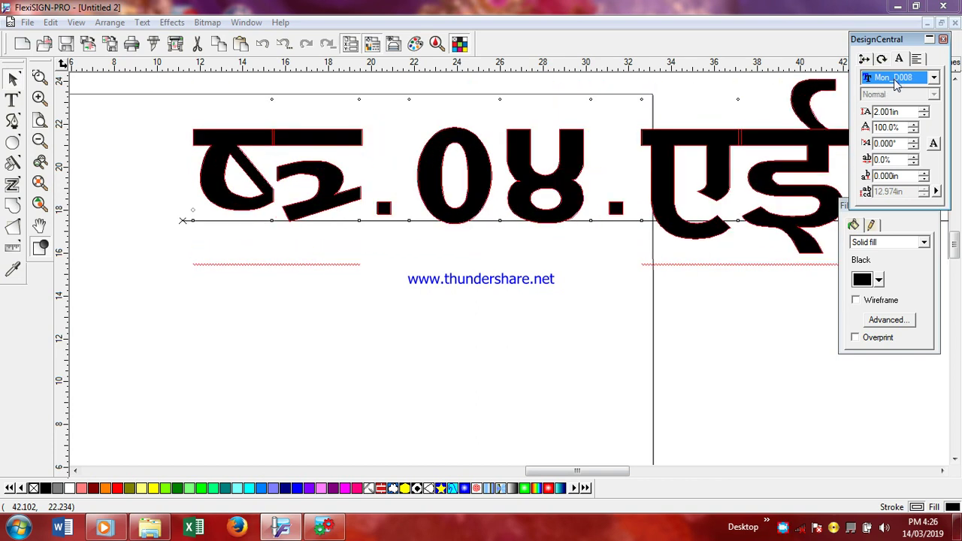
{"action": "key", "text": "Down"}
{"action": "key", "text": "Down"}
{"action": "key", "text": "Down"}
{"action": "key", "text": "Down"}
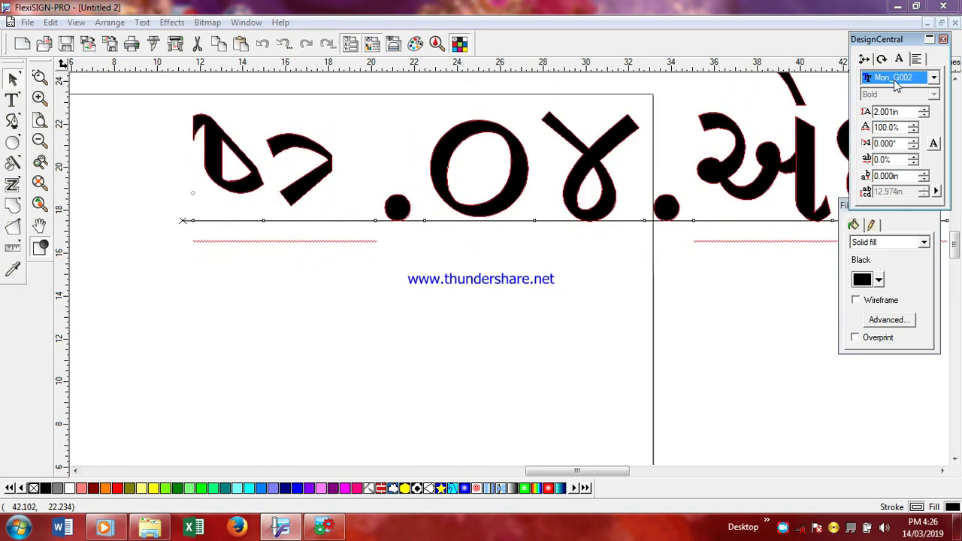
{"action": "key", "text": "Down"}
{"action": "key", "text": "Down"}
{"action": "key", "text": "Down"}
{"action": "key", "text": "Down"}
{"action": "key", "text": "Down"}
{"action": "key", "text": "Down"}
{"action": "key", "text": "Down"}
{"action": "key", "text": "Down"}
{"action": "key", "text": "Down"}
{"action": "key", "text": "Down"}
{"action": "key", "text": "Down"}
{"action": "key", "text": "Down"}
{"action": "key", "text": "Down"}
{"action": "key", "text": "Down"}
{"action": "key", "text": "Down"}
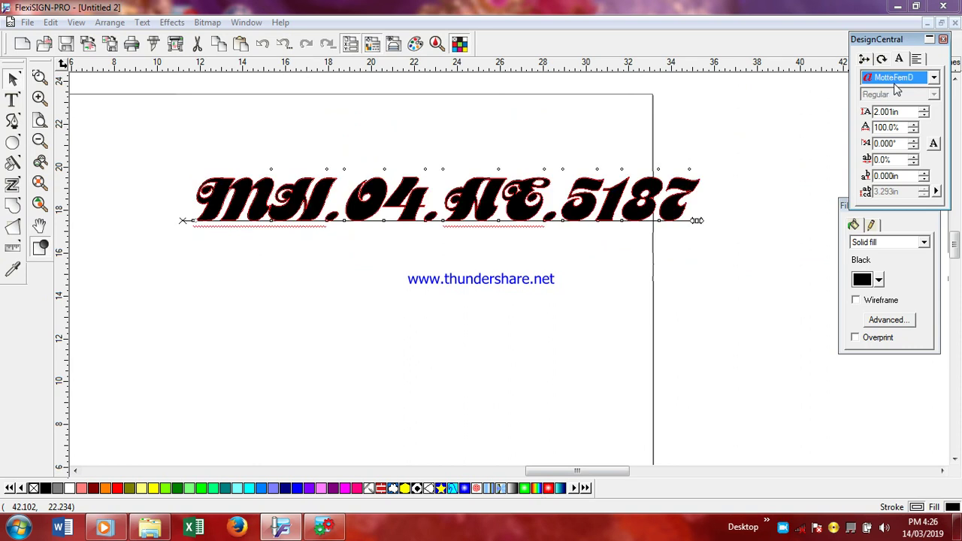
{"action": "key", "text": "Down"}
{"action": "key", "text": "Down"}
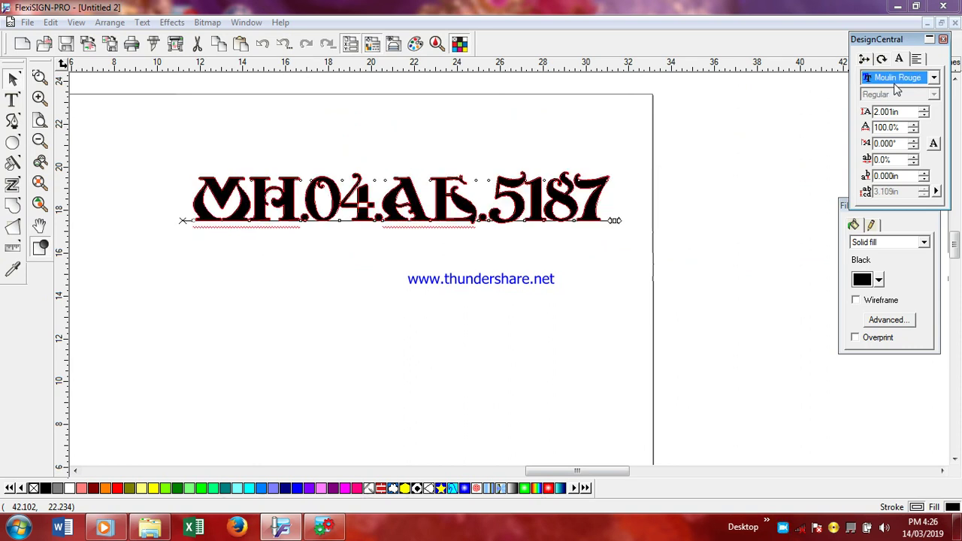
{"action": "key", "text": "Down"}
{"action": "key", "text": "Up"}
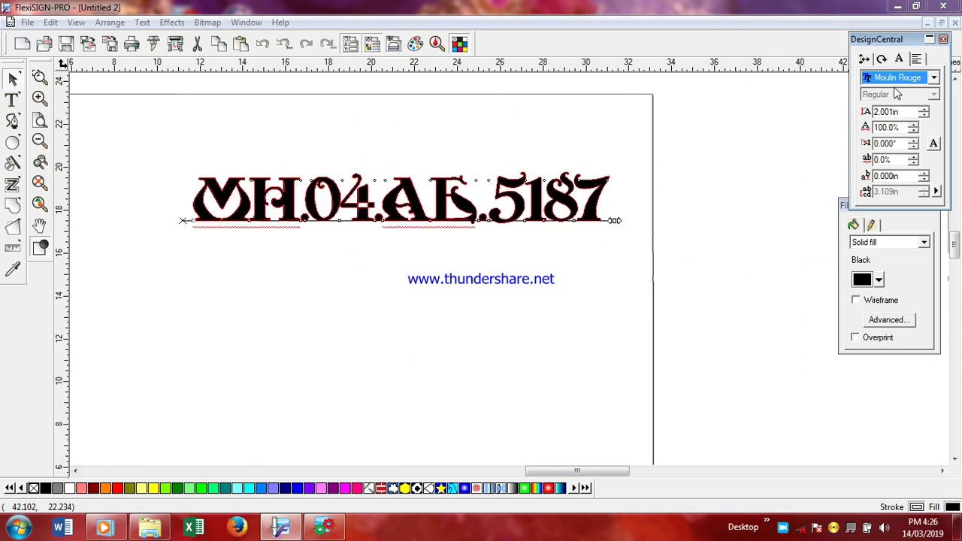
{"action": "key", "text": "Down"}
{"action": "key", "text": "Down"}
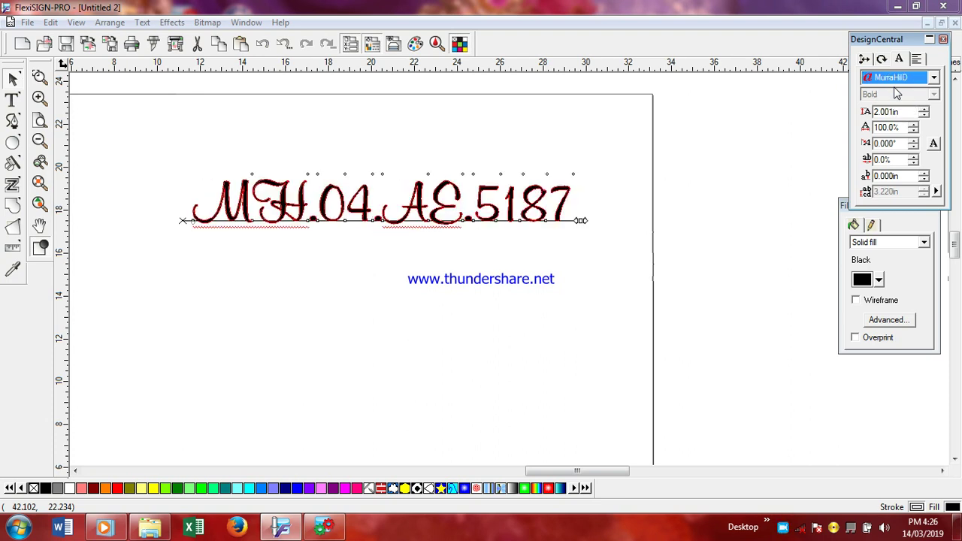
{"action": "key", "text": "Down"}
{"action": "key", "text": "Down"}
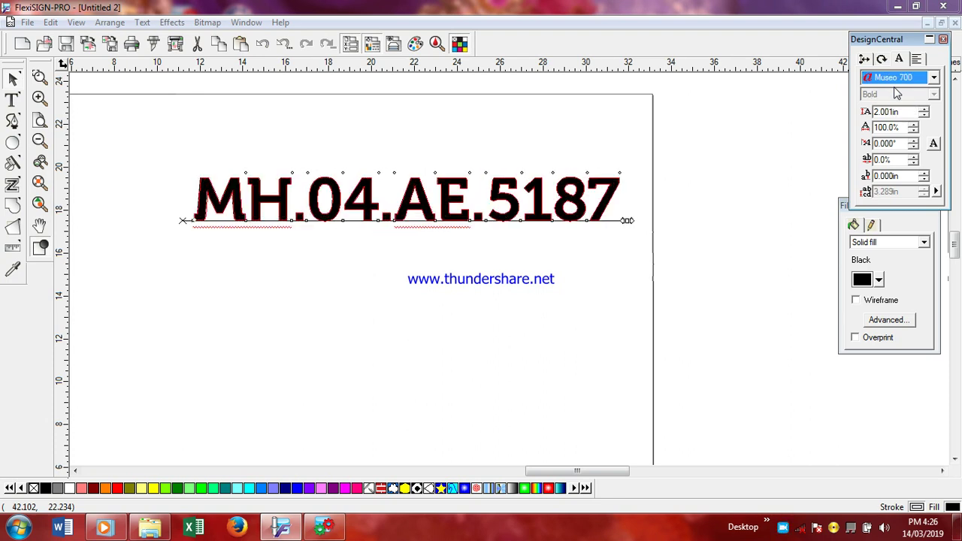
{"action": "key", "text": "Down"}
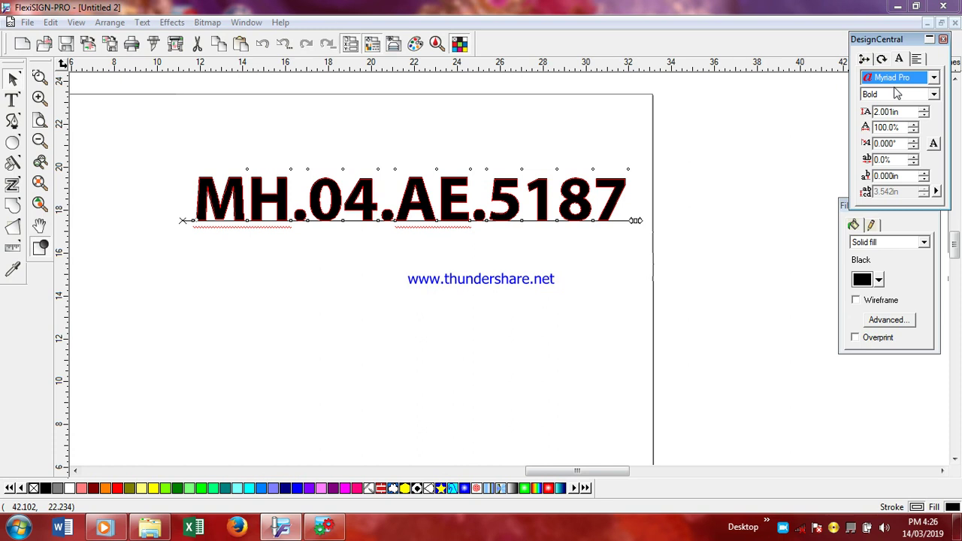
{"action": "key", "text": "Up"}
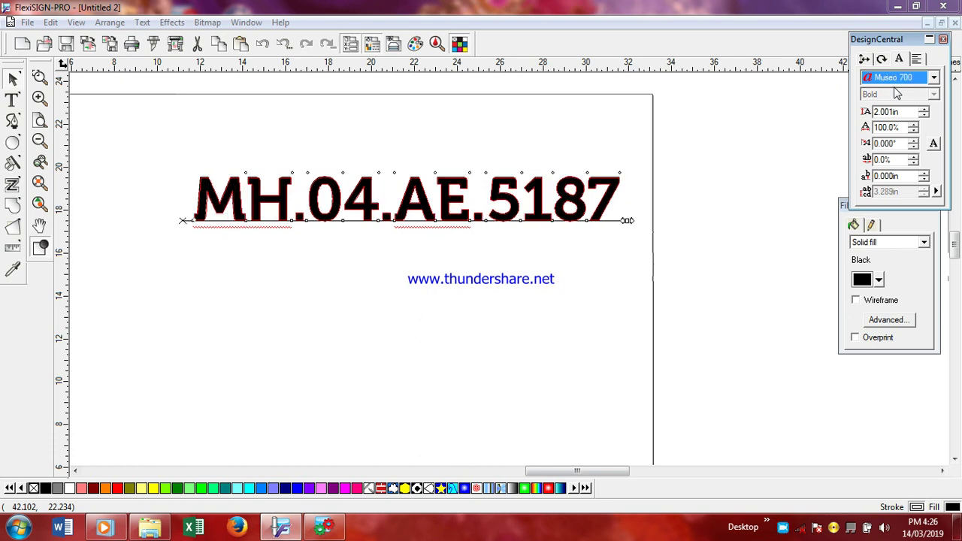
{"action": "left_click", "coordinate": [752, 151]}
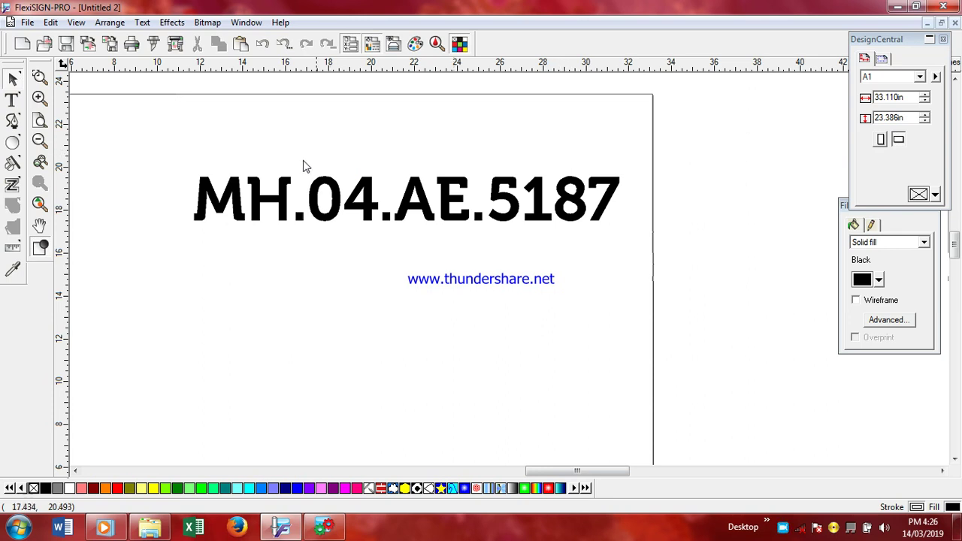
{"action": "left_click_drag", "start_coordinate": [251, 166], "coordinate": [476, 247]}
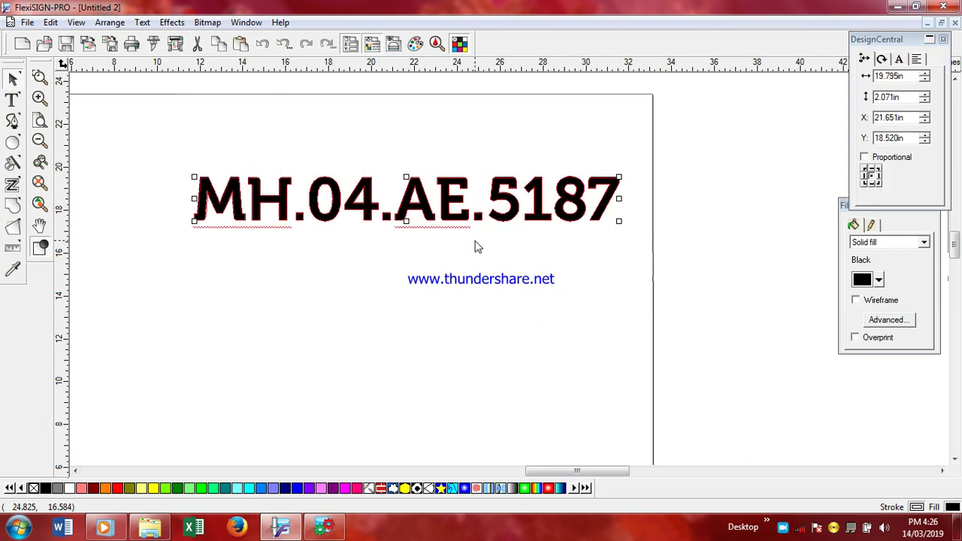
{"action": "double_click", "coordinate": [892, 76]}
{"action": "left_click", "coordinate": [901, 79]}
{"action": "double_click", "coordinate": [910, 79]}
{"action": "type", "text": "7"}
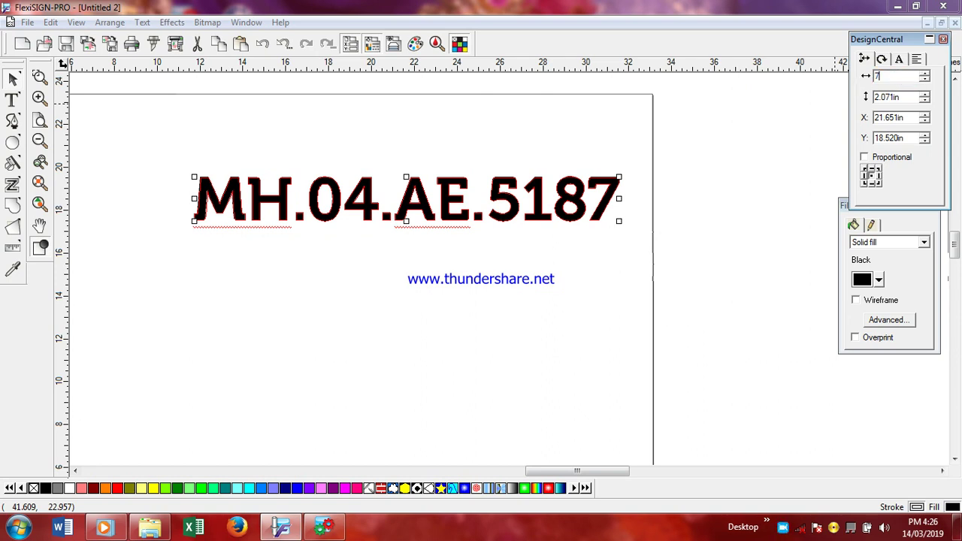
{"action": "left_click", "coordinate": [913, 99]}
{"action": "left_click_drag", "start_coordinate": [913, 99], "coordinate": [855, 102]}
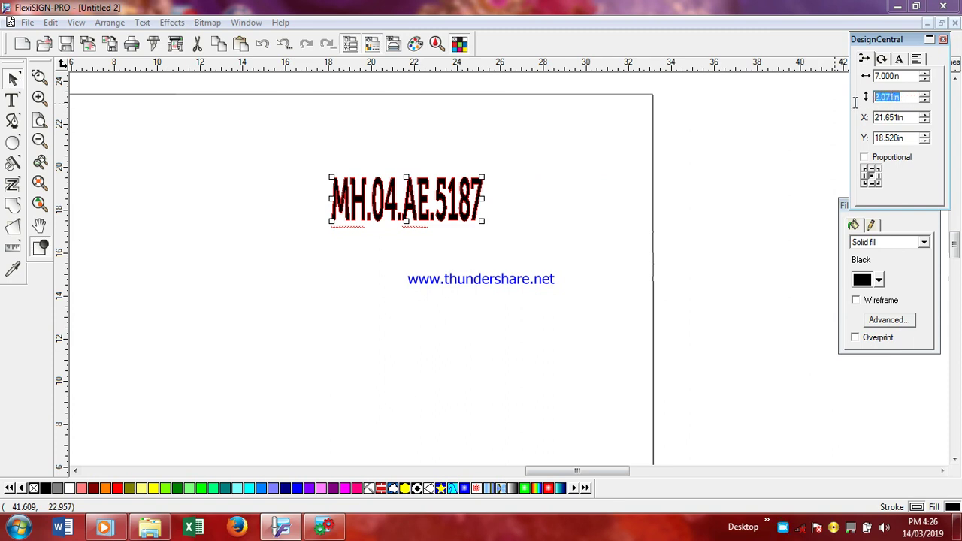
{"action": "type", "text": "1"}
{"action": "key", "text": "Return"}
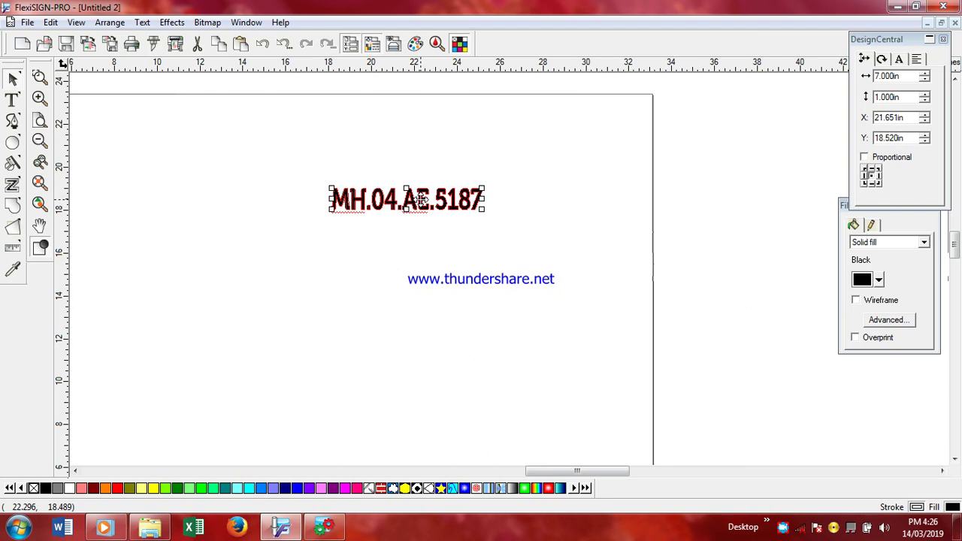
Step: Copy the 7×1 in plate text and paste the duplicate just below the original
{"action": "right_click", "coordinate": [421, 198]}
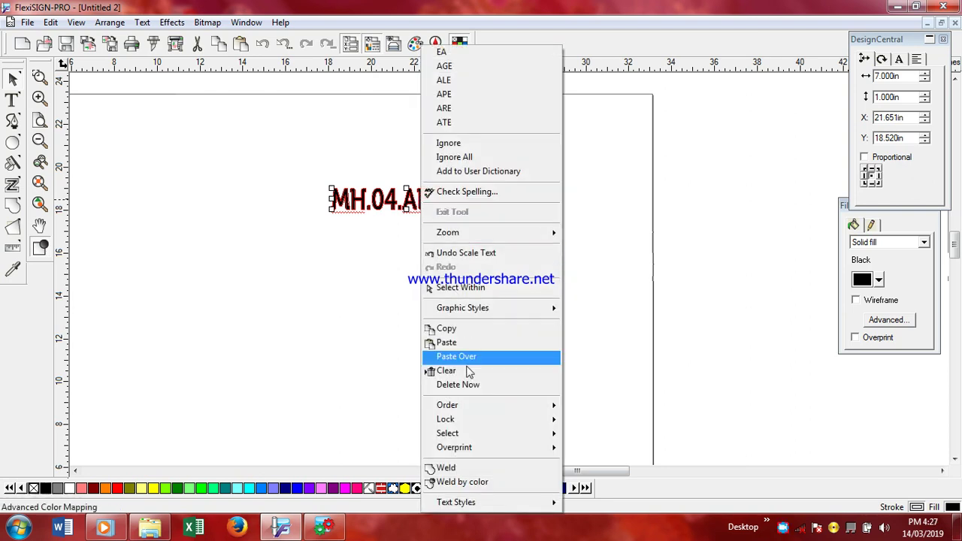
{"action": "left_click", "coordinate": [460, 328]}
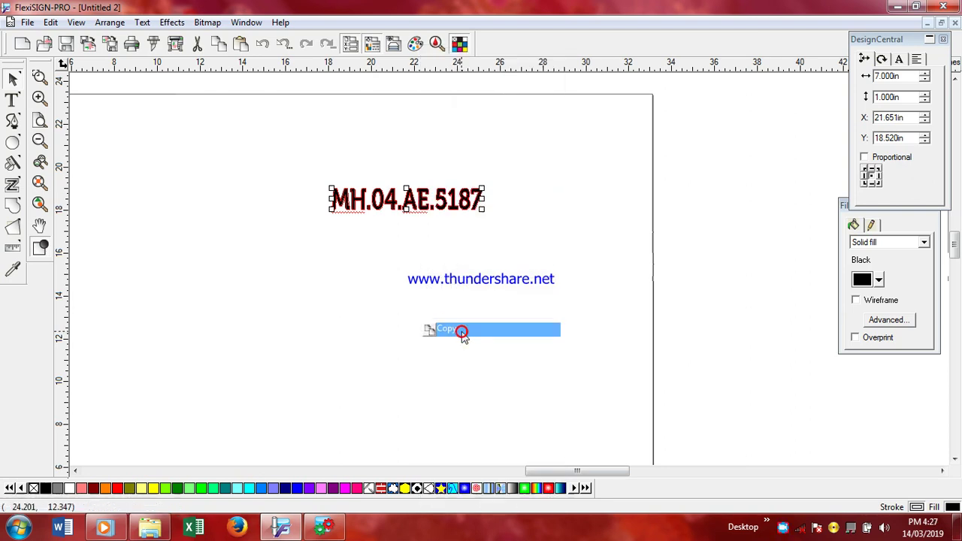
{"action": "right_click", "coordinate": [406, 243]}
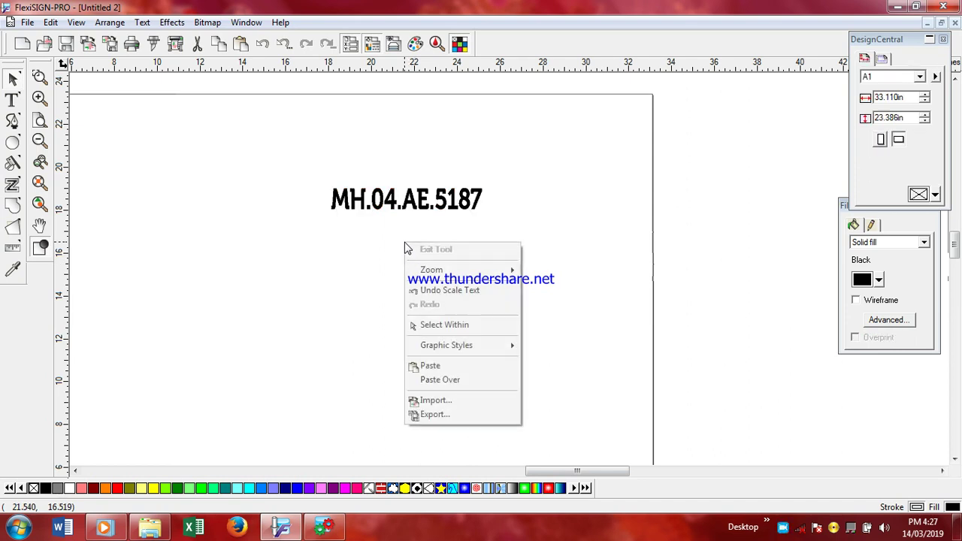
{"action": "left_click", "coordinate": [444, 368]}
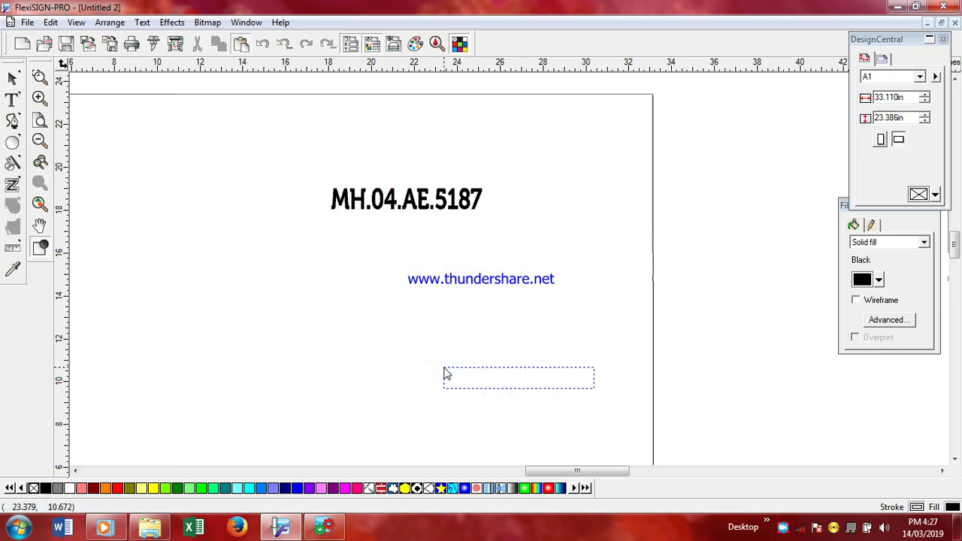
{"action": "left_click", "coordinate": [327, 236]}
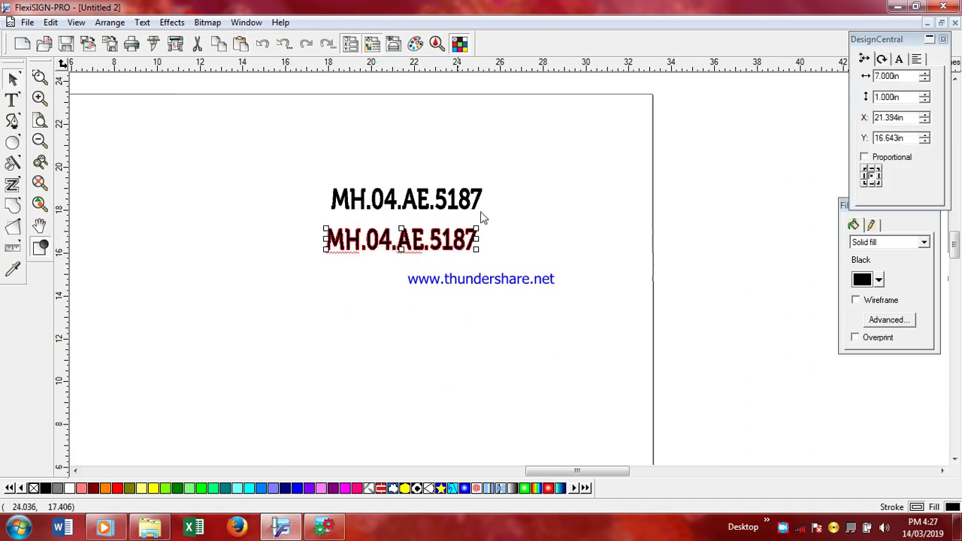
Step: Weld the lower copy, separate the weld, and select its 5187 digits on their own
{"action": "right_click", "coordinate": [444, 243]}
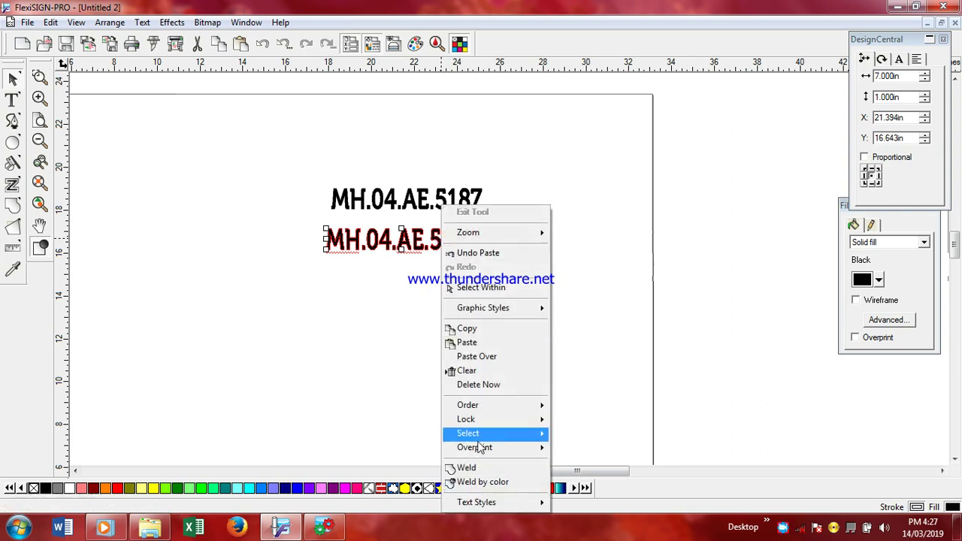
{"action": "left_click", "coordinate": [484, 472]}
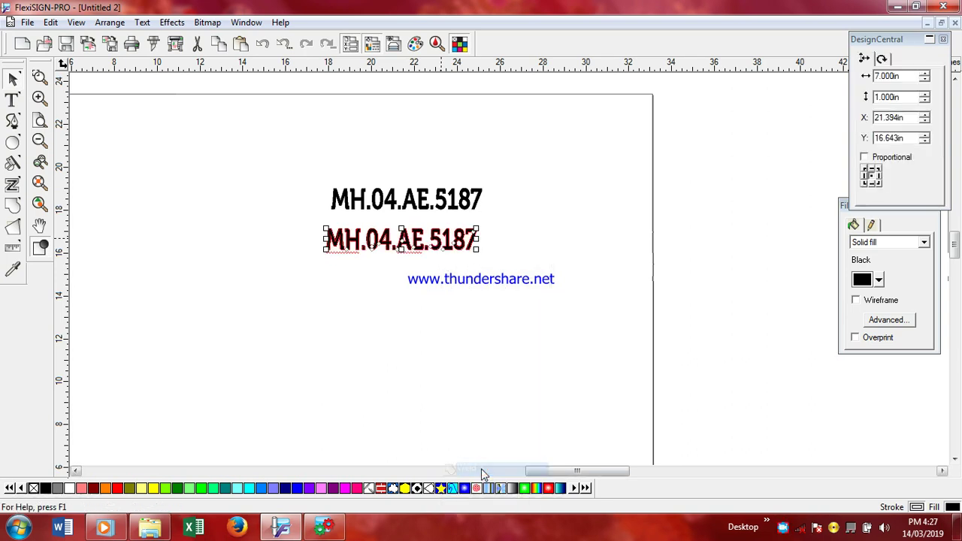
{"action": "right_click", "coordinate": [439, 239]}
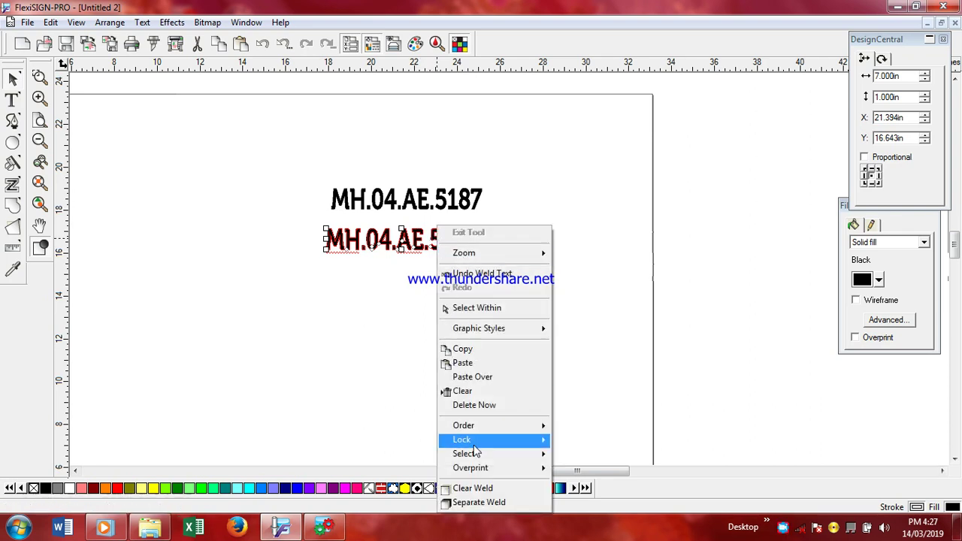
{"action": "left_click", "coordinate": [478, 503]}
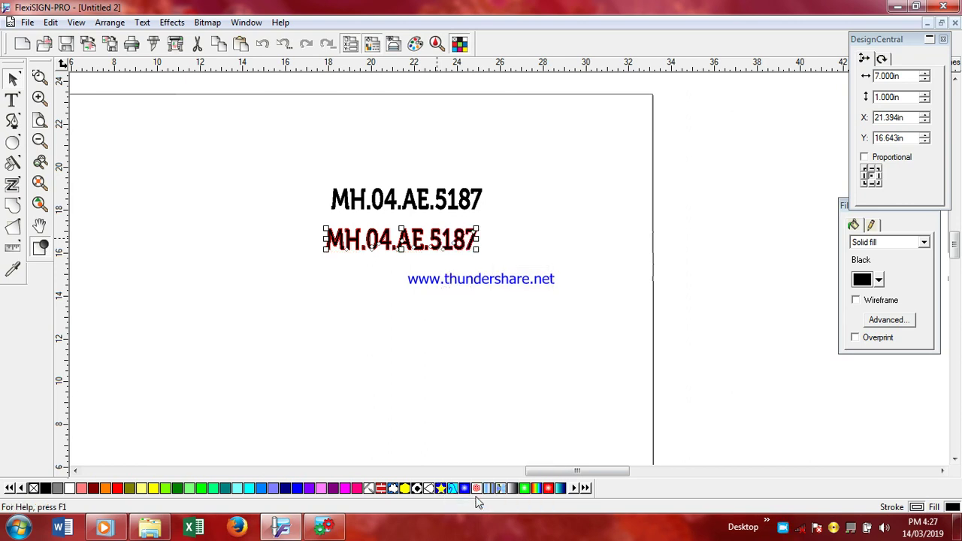
{"action": "left_click", "coordinate": [493, 223]}
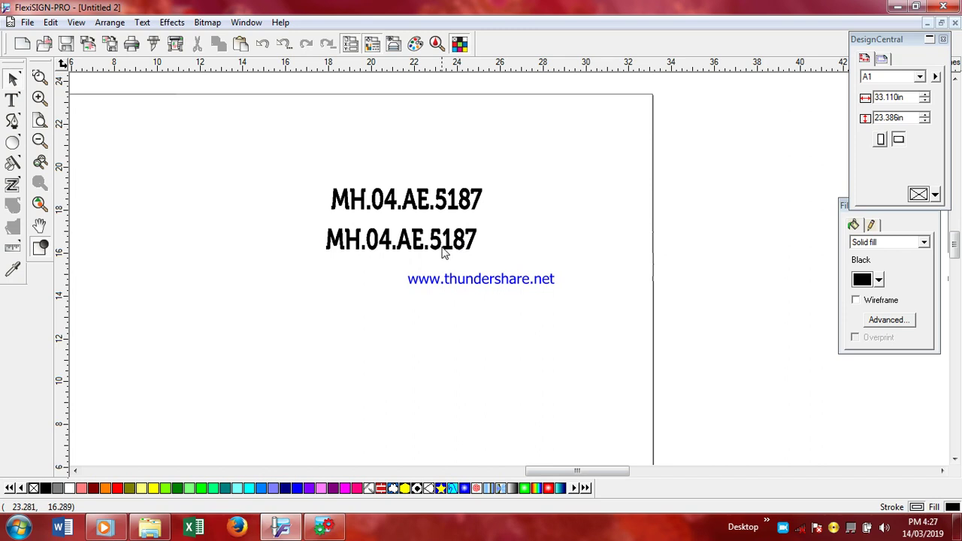
{"action": "left_click", "coordinate": [489, 240]}
{"action": "left_click_drag", "start_coordinate": [489, 227], "coordinate": [434, 272]}
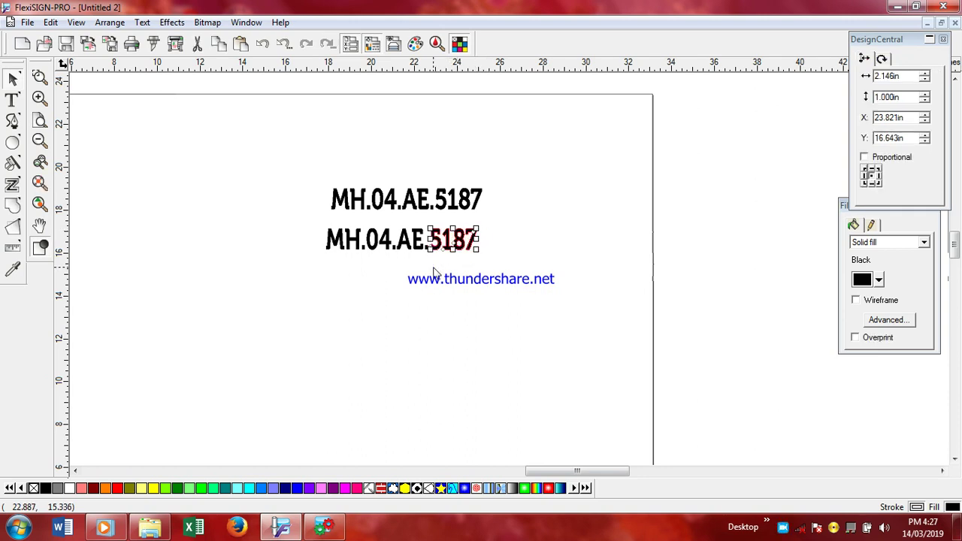
Step: Move the 5187 digits onto their own line beneath MH.04.AE. and reselect them
{"action": "left_click_drag", "start_coordinate": [445, 241], "coordinate": [372, 268]}
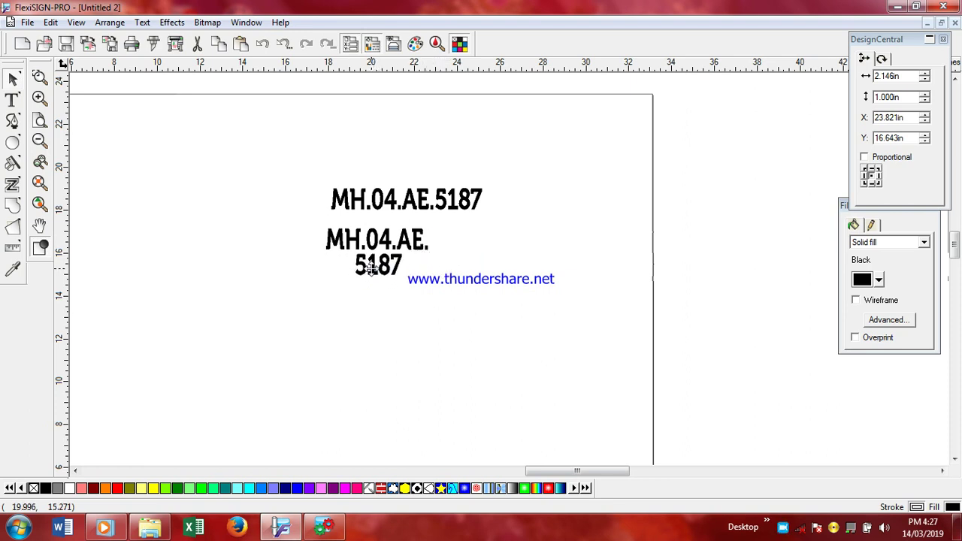
{"action": "left_click", "coordinate": [325, 285]}
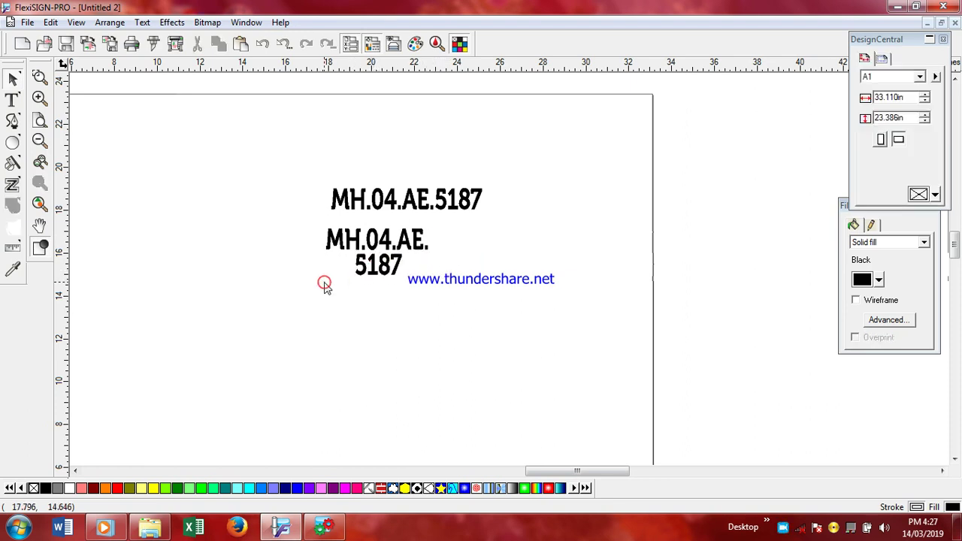
{"action": "left_click", "coordinate": [347, 264]}
{"action": "left_click", "coordinate": [347, 267]}
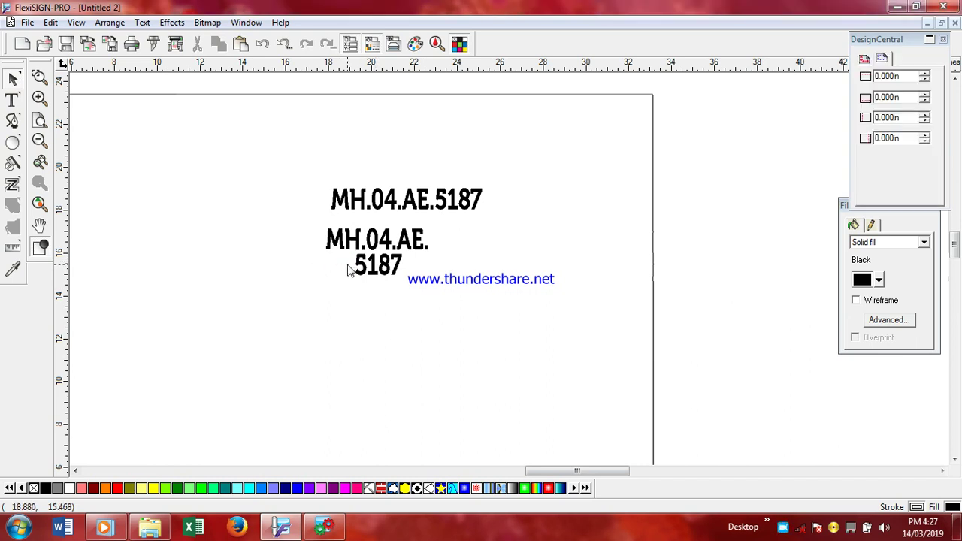
{"action": "left_click", "coordinate": [347, 266]}
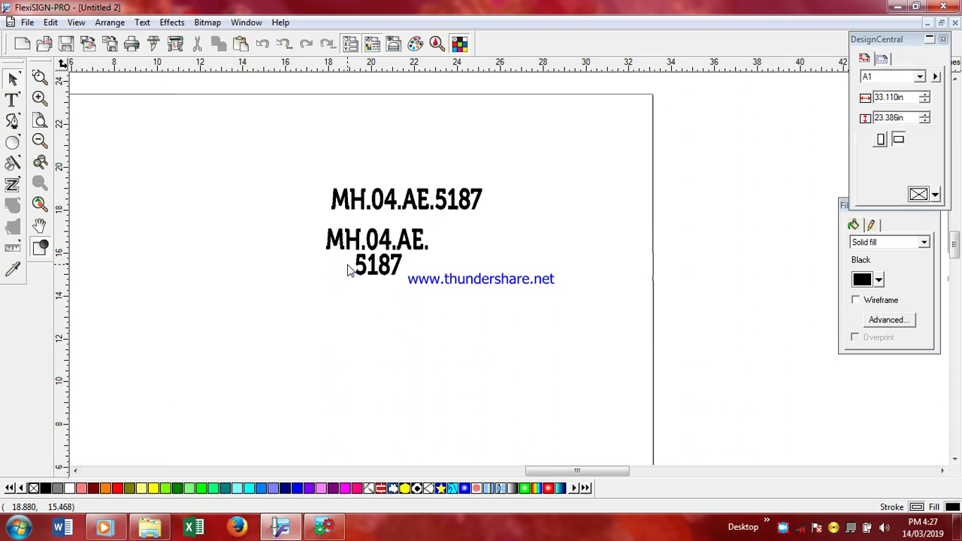
{"action": "left_click_drag", "start_coordinate": [348, 269], "coordinate": [425, 328]}
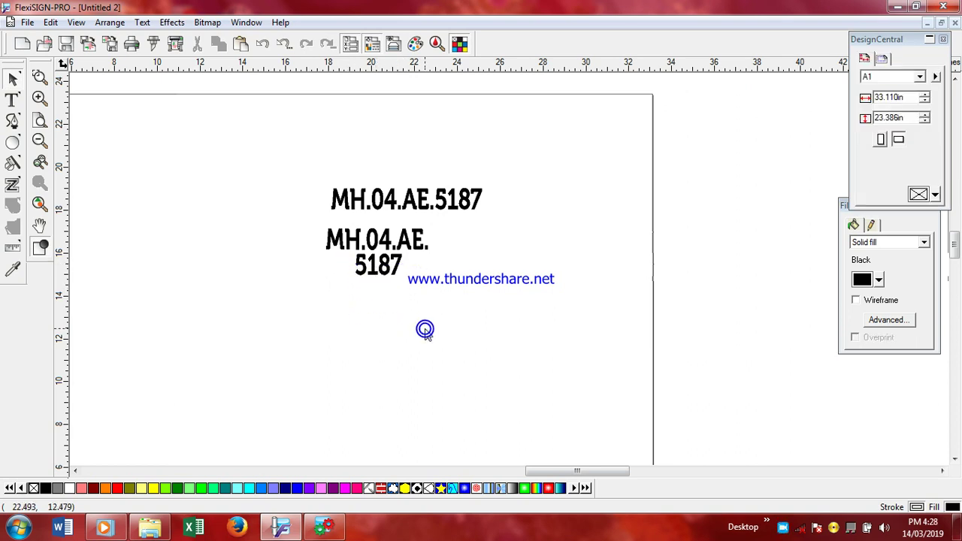
{"action": "left_click", "coordinate": [350, 270]}
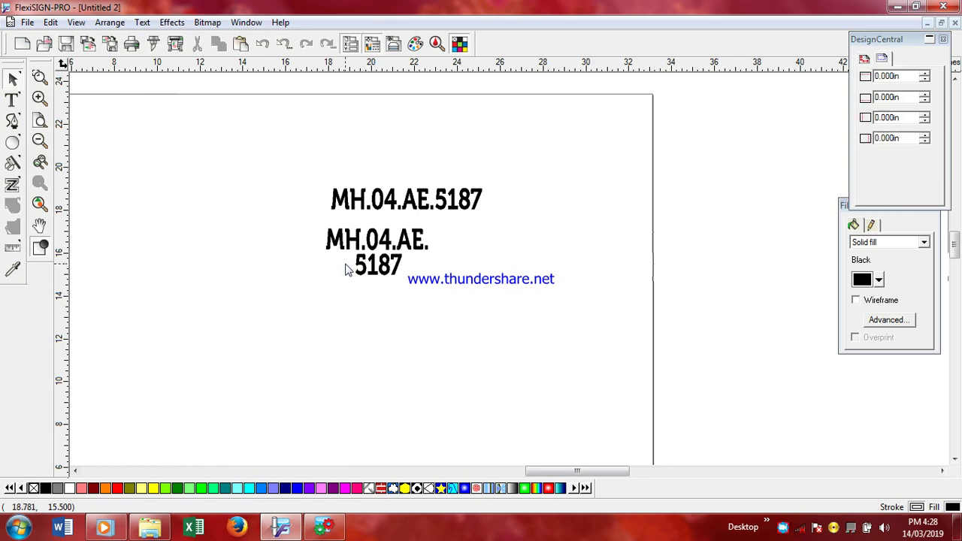
{"action": "left_click", "coordinate": [345, 265]}
{"action": "left_click", "coordinate": [355, 279]}
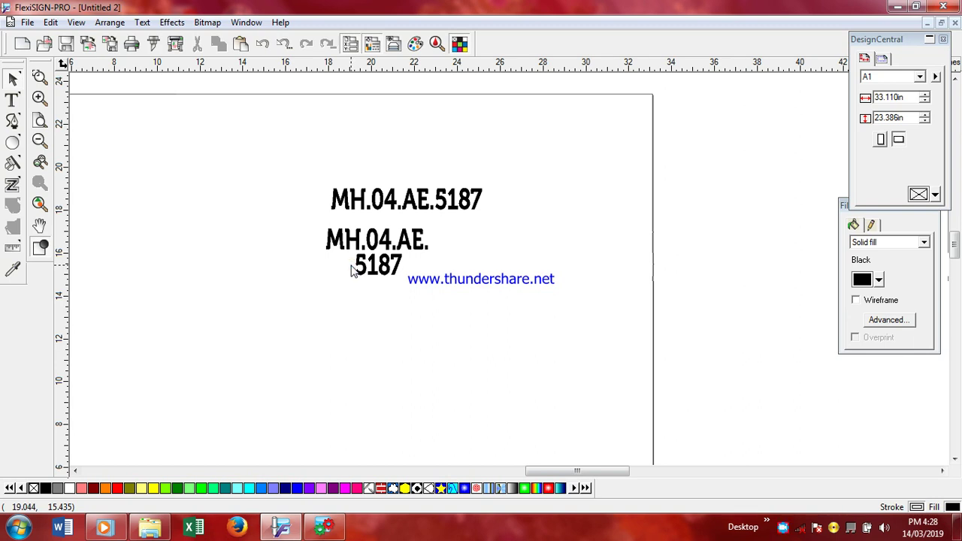
{"action": "left_click_drag", "start_coordinate": [350, 271], "coordinate": [378, 297]}
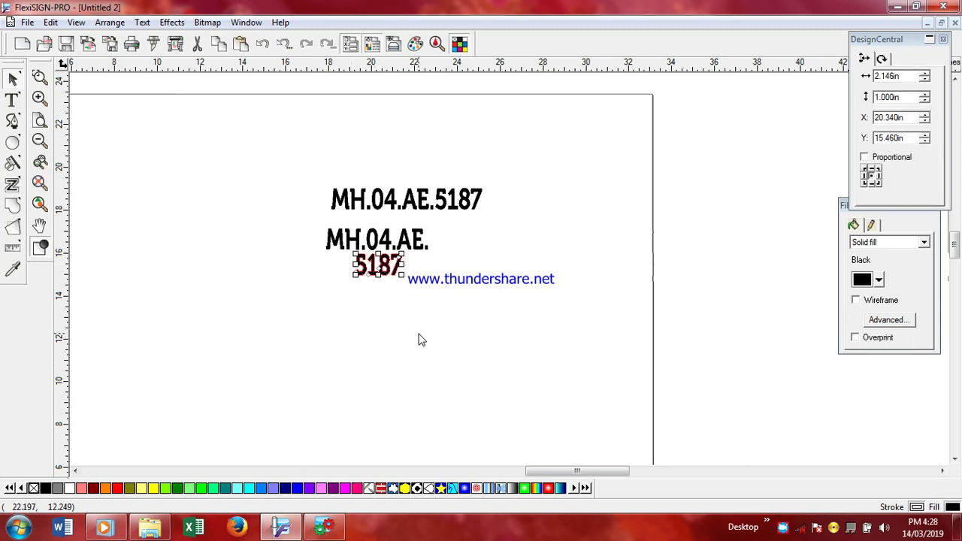
Step: Enlarge the 5187 digits to 7 in wide by 2 in tall
{"action": "left_click", "coordinate": [910, 76]}
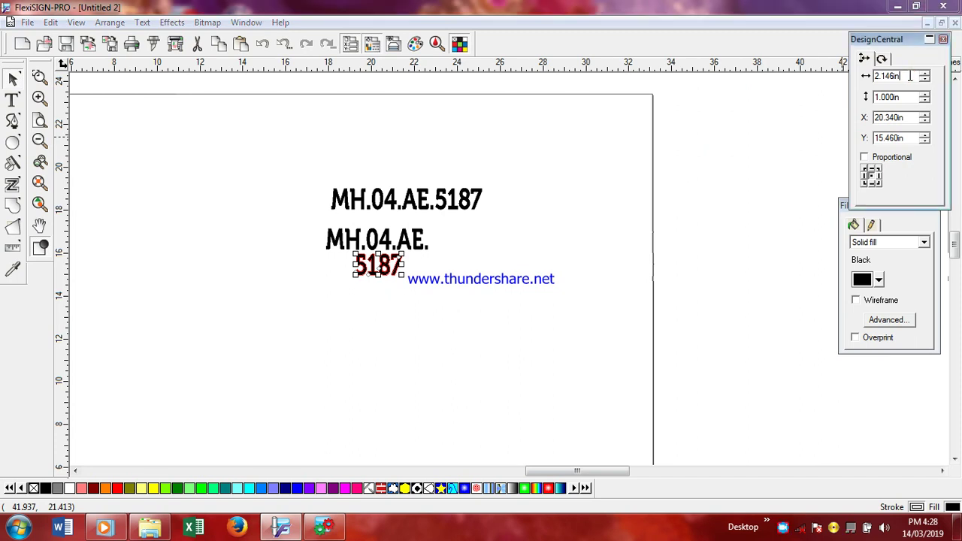
{"action": "left_click_drag", "start_coordinate": [909, 76], "coordinate": [879, 76]}
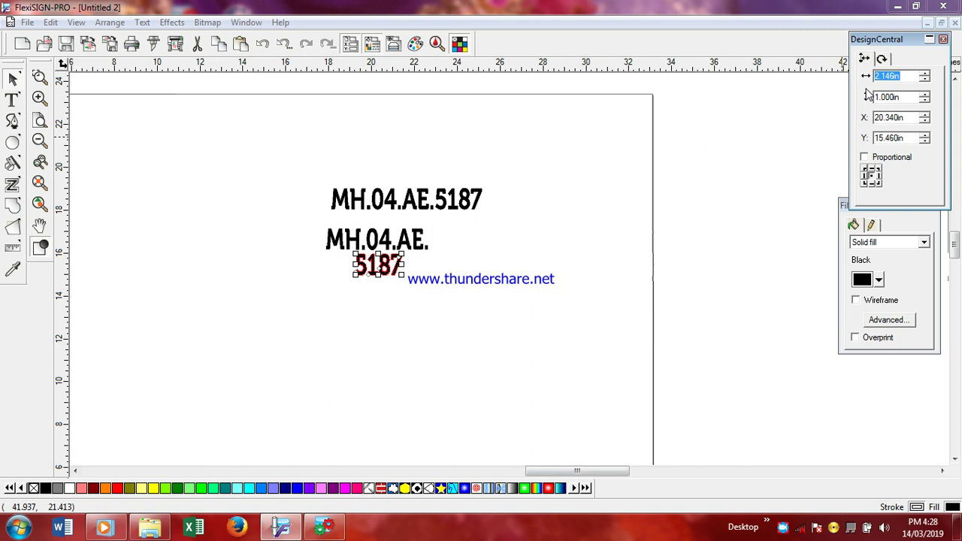
{"action": "type", "text": "7"}
{"action": "key", "text": "Return"}
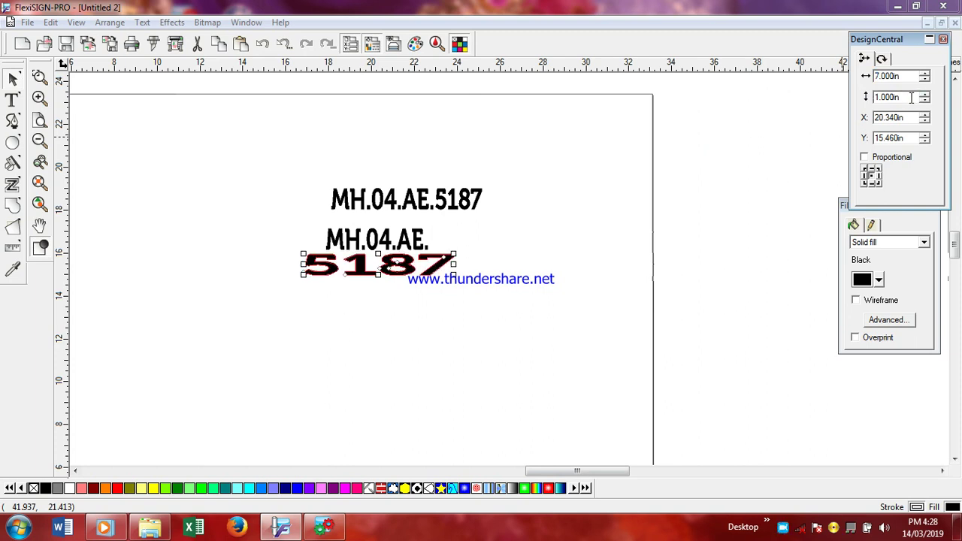
{"action": "left_click_drag", "start_coordinate": [911, 98], "coordinate": [874, 99]}
{"action": "type", "text": "2"}
{"action": "key", "text": "Return"}
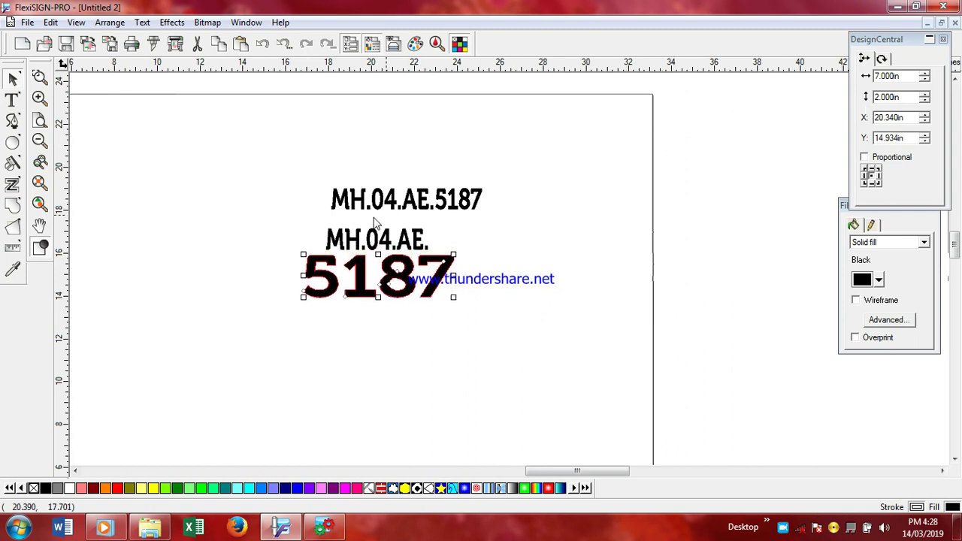
{"action": "left_click", "coordinate": [324, 227]}
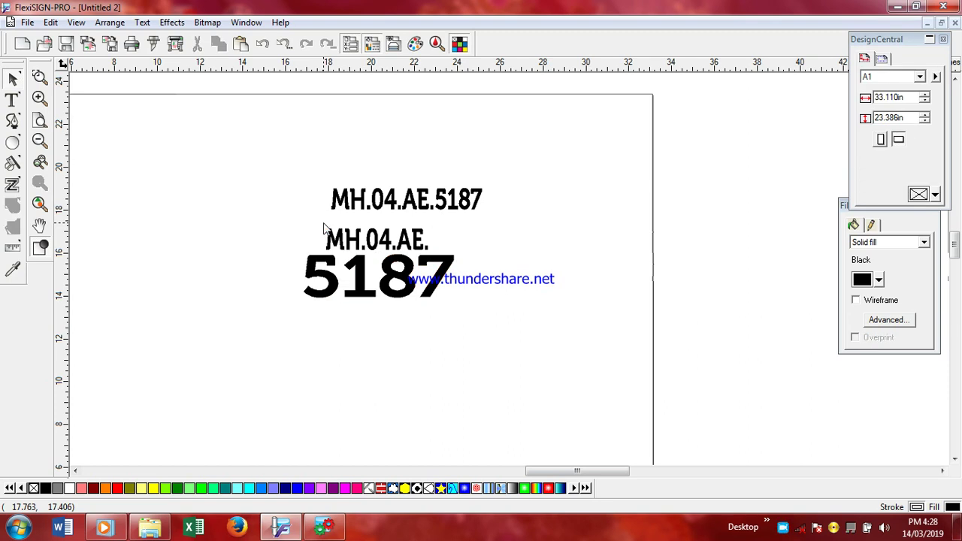
Step: Marquee-select the MH.04.AE. line above 5187
{"action": "left_click", "coordinate": [323, 223]}
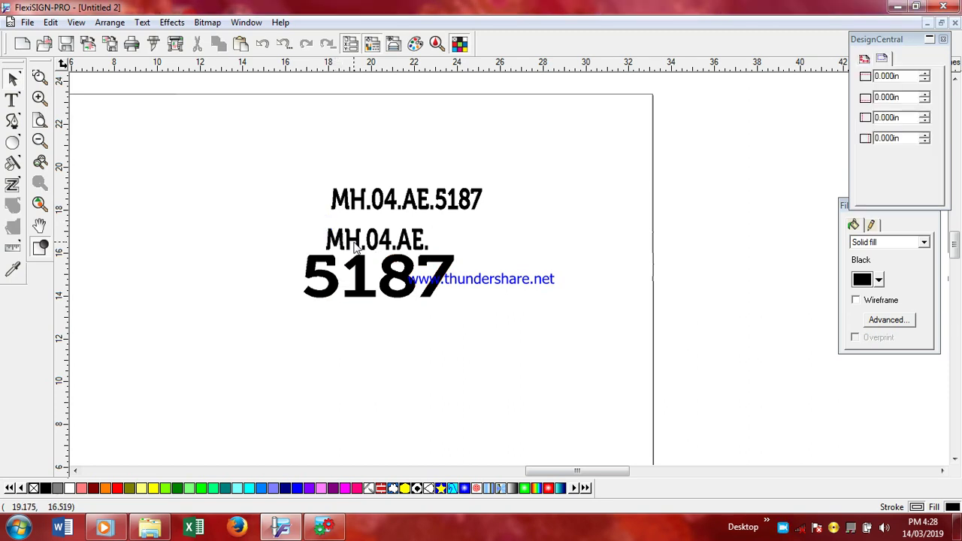
{"action": "left_click", "coordinate": [312, 228]}
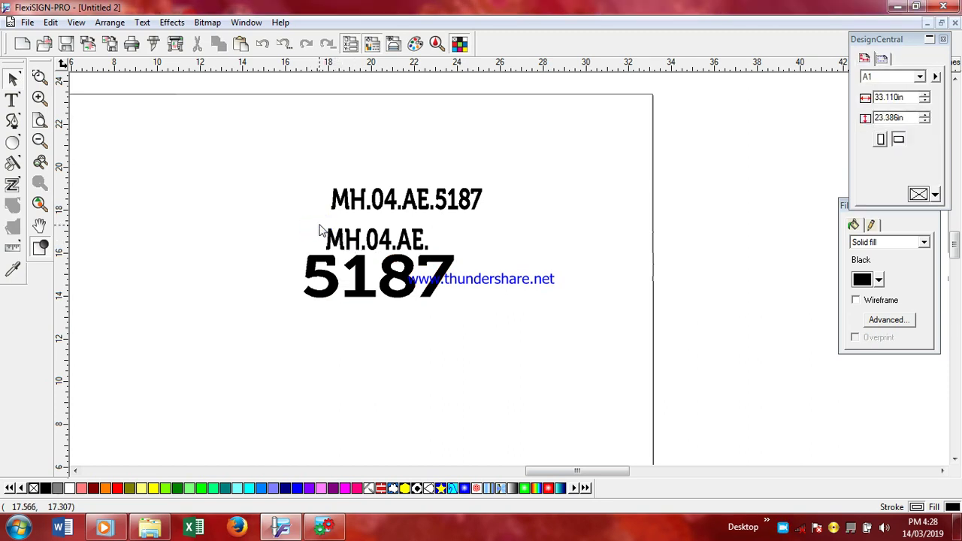
{"action": "left_click_drag", "start_coordinate": [320, 227], "coordinate": [424, 256]}
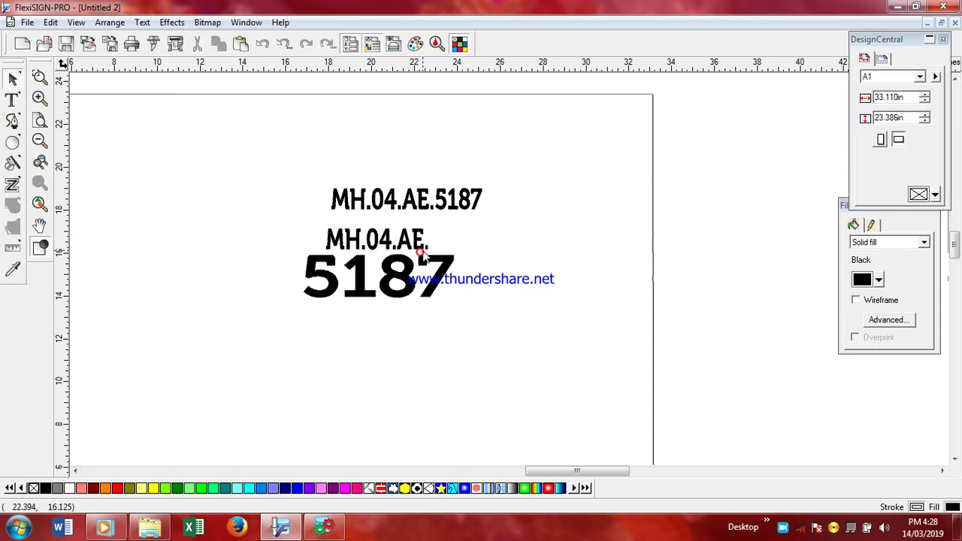
{"action": "left_click", "coordinate": [316, 219]}
{"action": "left_click_drag", "start_coordinate": [317, 219], "coordinate": [432, 252]}
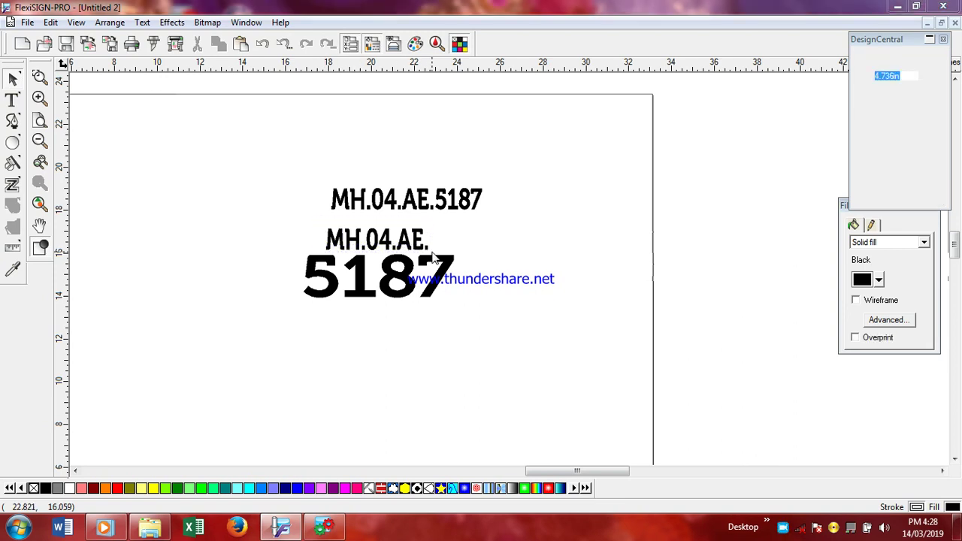
Step: Set MH.04.AE. to 5 in wide by 1 in tall
{"action": "left_click", "coordinate": [907, 78]}
{"action": "double_click", "coordinate": [908, 79]}
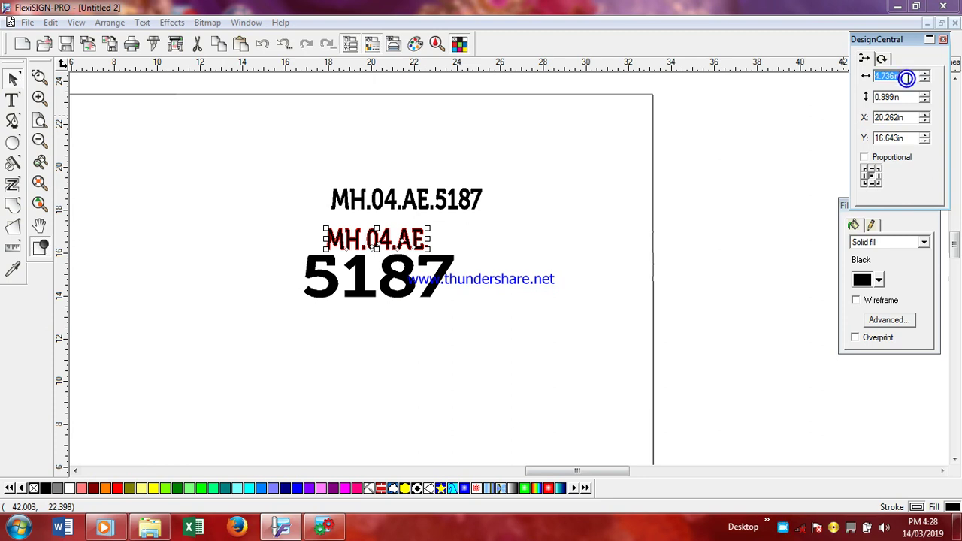
{"action": "type", "text": "5"}
{"action": "left_click", "coordinate": [907, 98]}
{"action": "double_click", "coordinate": [907, 98]}
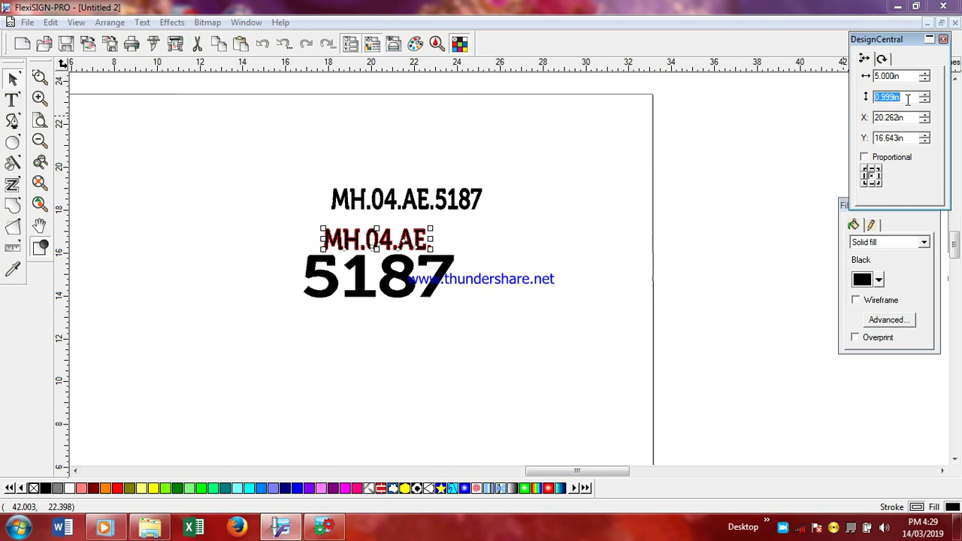
{"action": "type", "text": "1"}
{"action": "key", "text": "Return"}
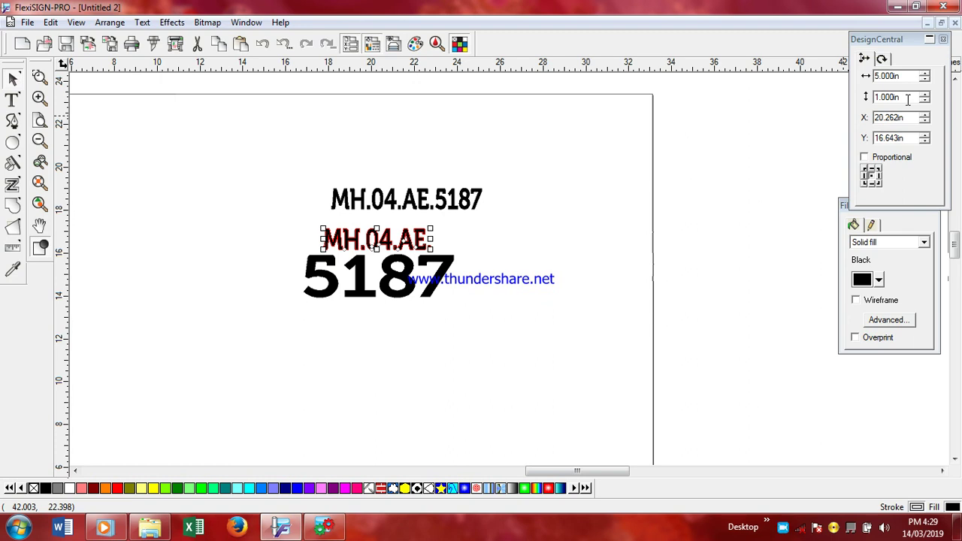
{"action": "left_click", "coordinate": [319, 186]}
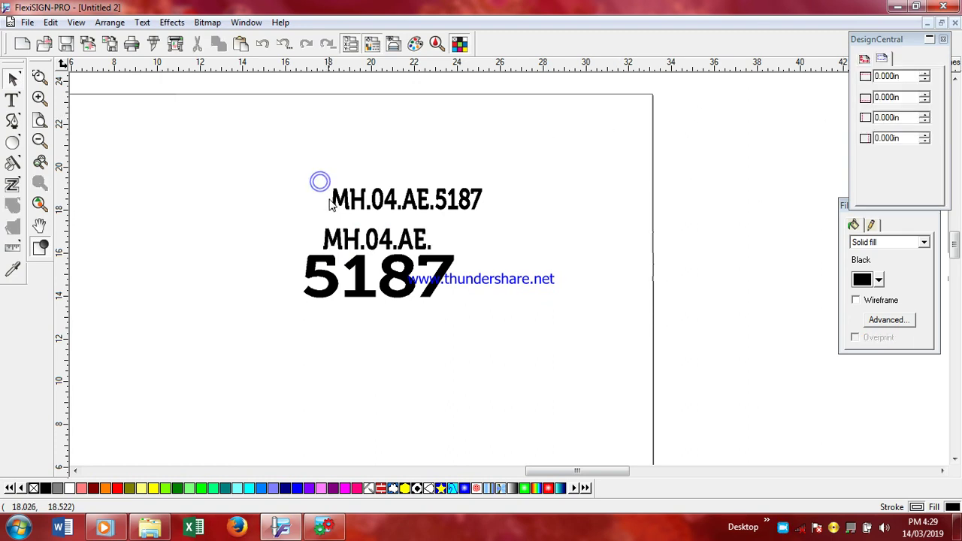
{"action": "left_click", "coordinate": [355, 206]}
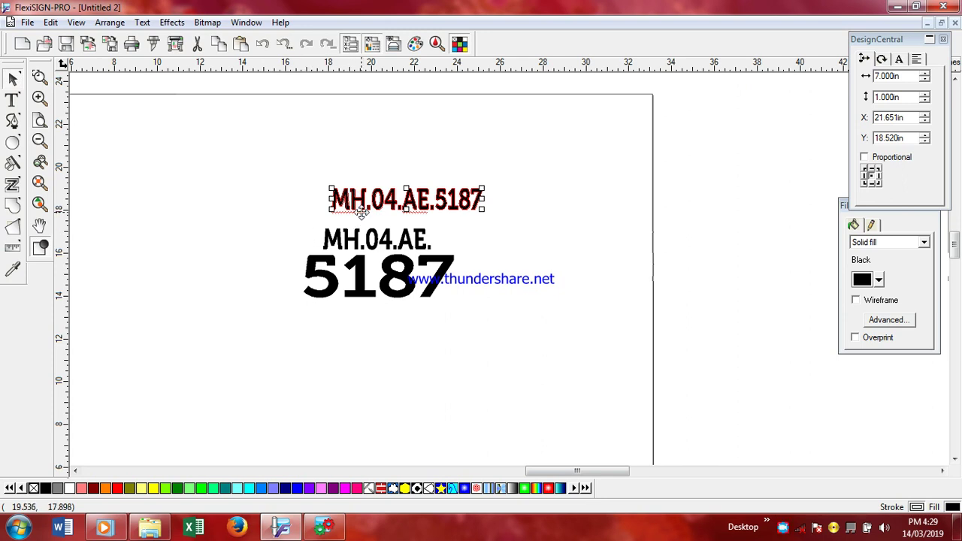
{"action": "left_click_drag", "start_coordinate": [359, 202], "coordinate": [330, 258]}
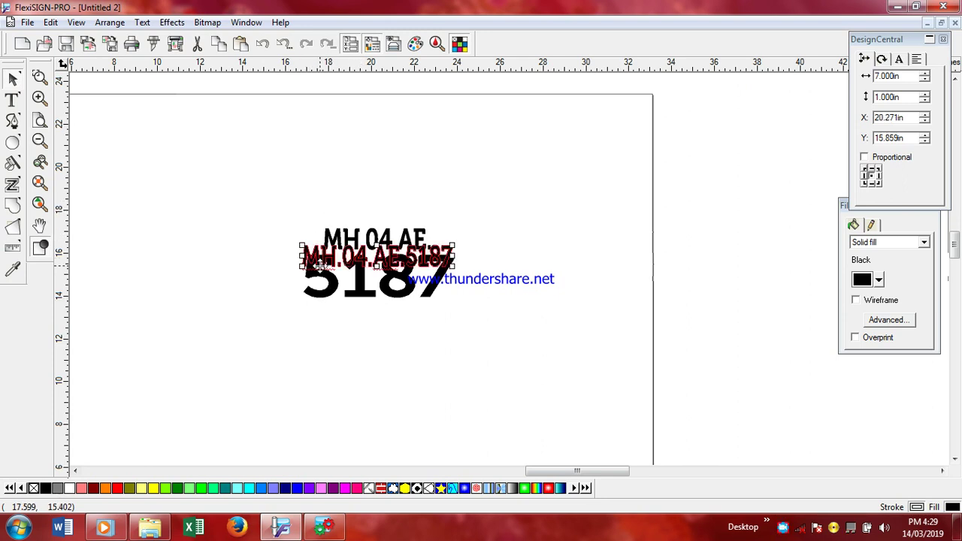
{"action": "key", "text": "Down"}
{"action": "key", "text": "Down"}
{"action": "key", "text": "Down"}
{"action": "key", "text": "Down"}
{"action": "key", "text": "Down"}
{"action": "key", "text": "Down"}
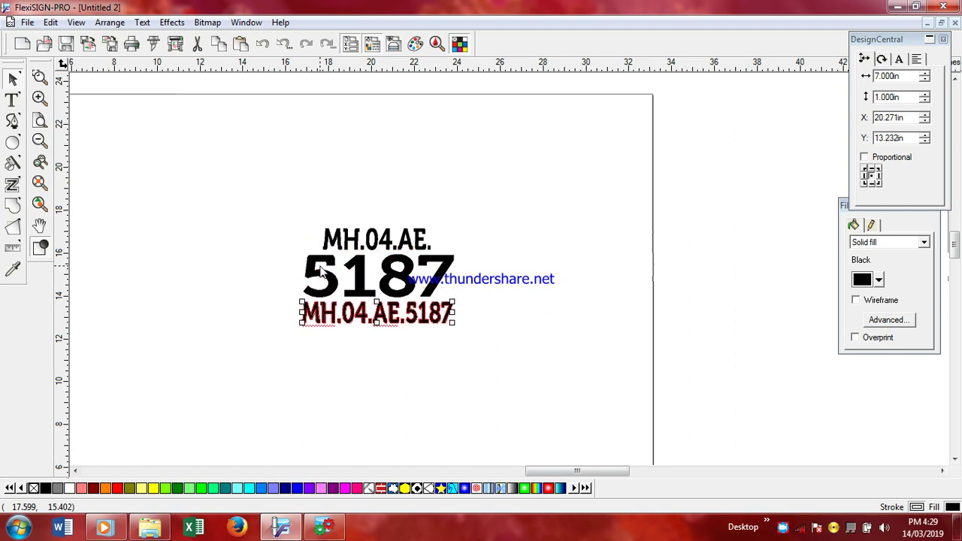
{"action": "key", "text": "Left"}
{"action": "key", "text": "Left"}
{"action": "key", "text": "Left"}
{"action": "key", "text": "Left"}
{"action": "key", "text": "Right"}
{"action": "key", "text": "Right"}
{"action": "key", "text": "Up"}
{"action": "key", "text": "Right"}
{"action": "key", "text": "Up"}
{"action": "key", "text": "Down"}
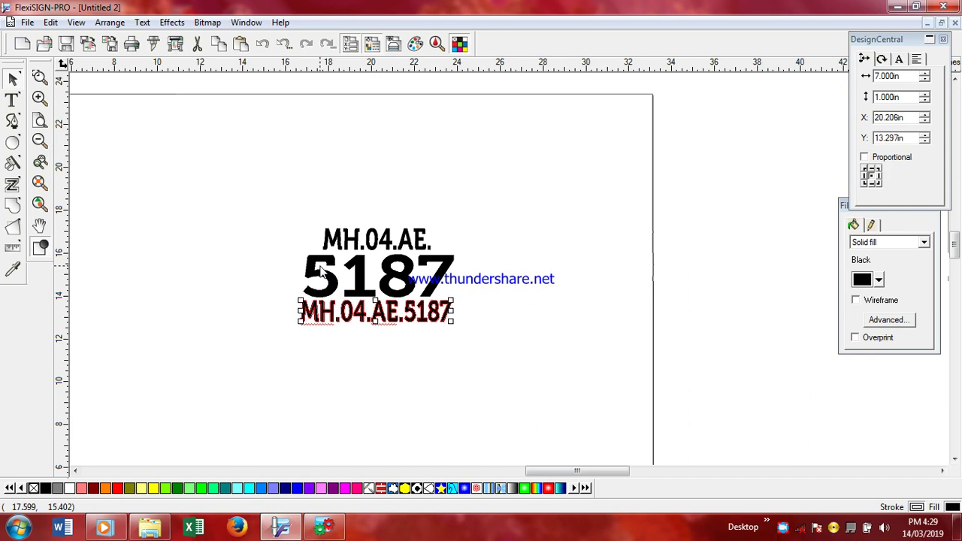
{"action": "key", "text": "Left"}
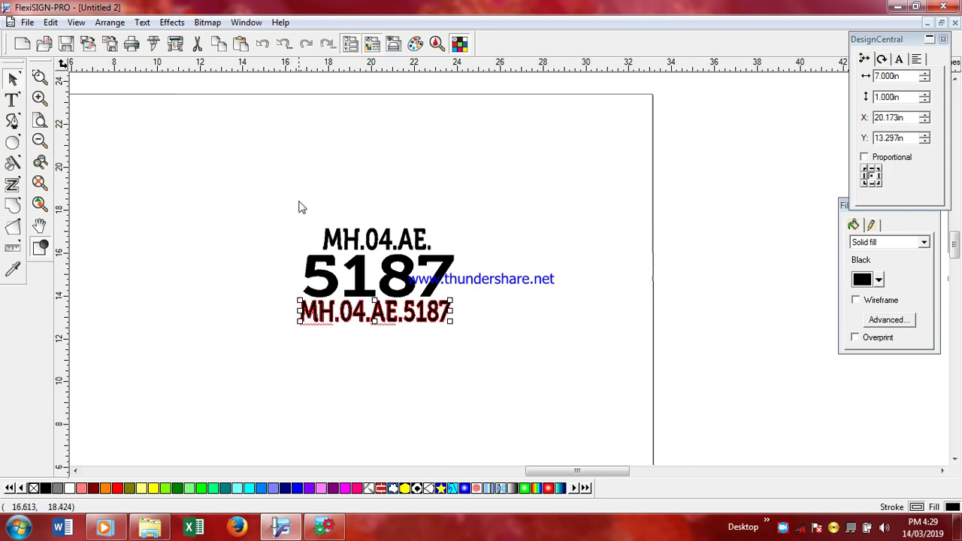
{"action": "left_click", "coordinate": [300, 203]}
{"action": "mouse_move", "coordinate": [298, 202]}
{"action": "left_mouse_down"}
{"action": "mouse_move", "coordinate": [375, 329]}
{"action": "mouse_move", "coordinate": [462, 366]}
{"action": "left_mouse_up"}
{"action": "left_click", "coordinate": [462, 365]}
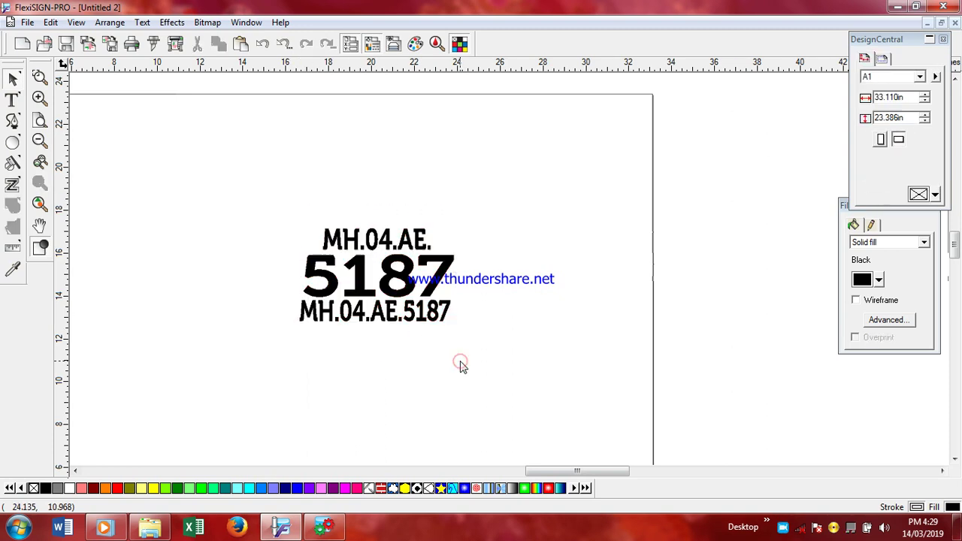
Step: Zoom out to show the three-line title HOW TO MACK / NOMBER PLATE / IN FLEXI 8.1 SOFTWARE beside the plate
{"action": "scroll", "coordinate": [461, 367], "scroll_direction": "up", "scroll_amount": 1}
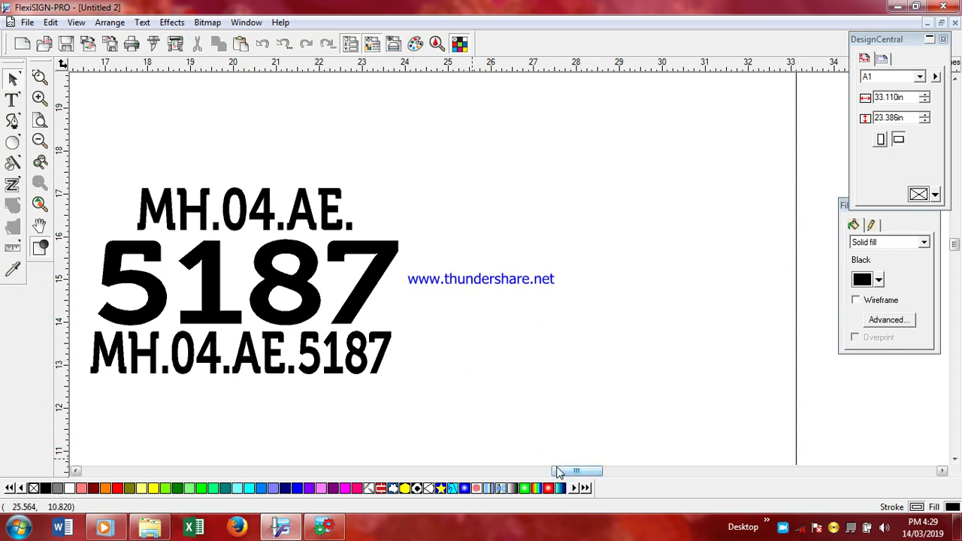
{"action": "left_click_drag", "start_coordinate": [556, 472], "coordinate": [549, 472]}
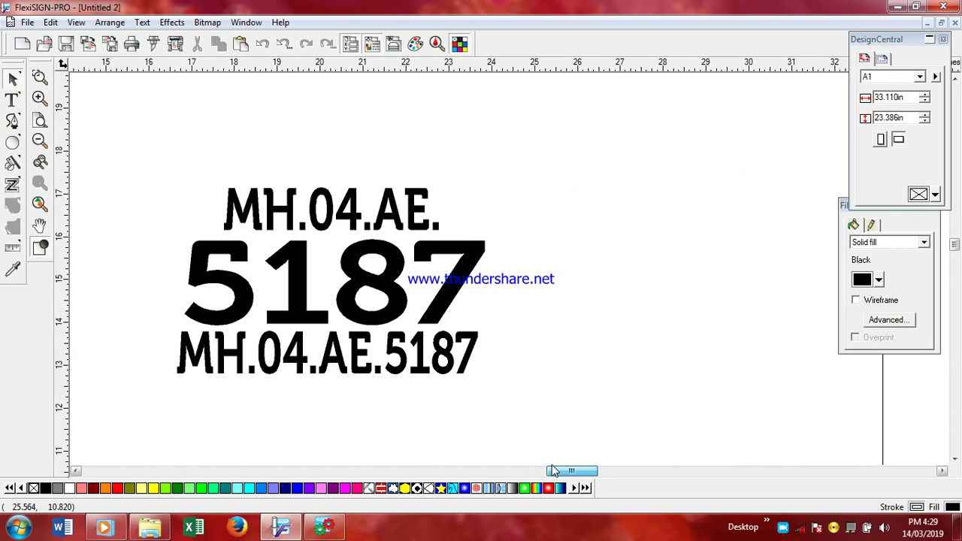
{"action": "left_click_drag", "start_coordinate": [549, 472], "coordinate": [546, 473]}
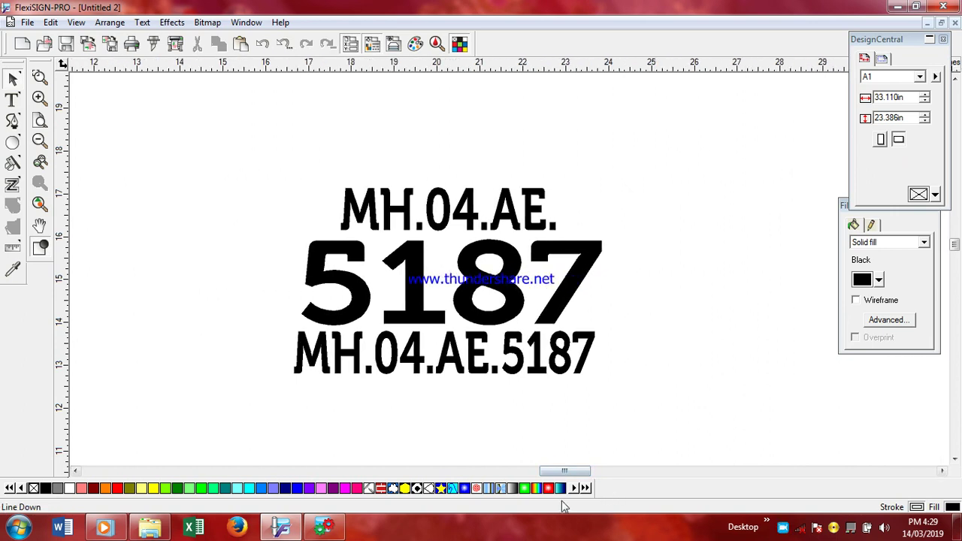
{"action": "left_click_drag", "start_coordinate": [565, 475], "coordinate": [566, 474]}
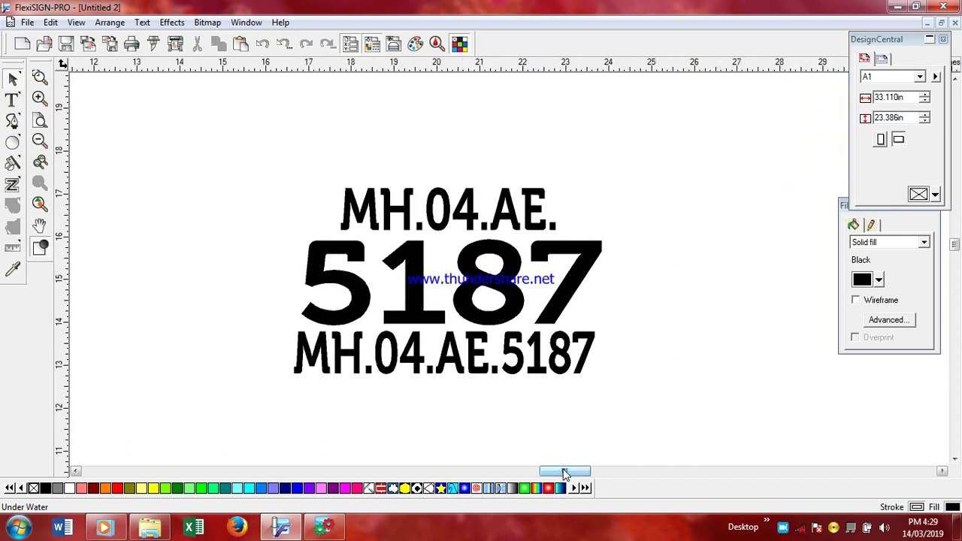
{"action": "right_click", "coordinate": [784, 528]}
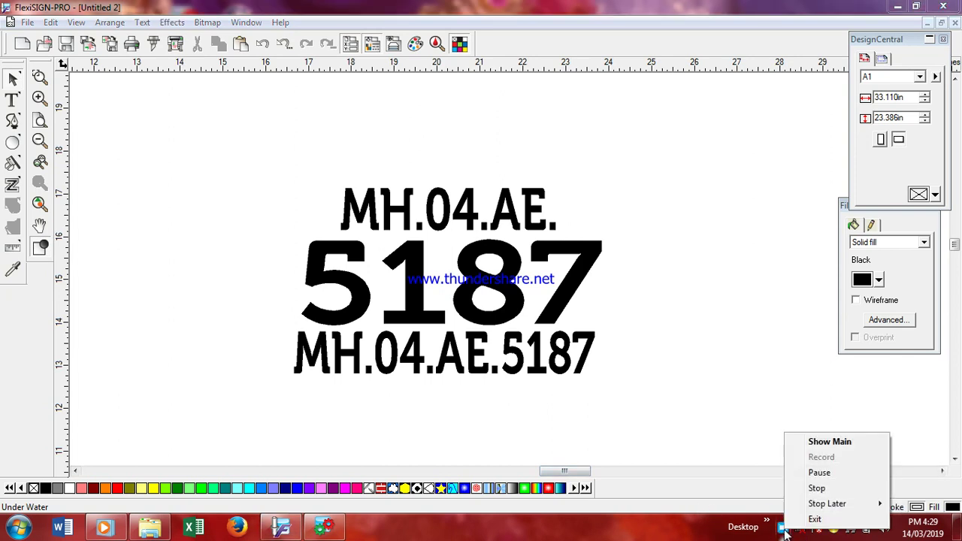
{"action": "left_click", "coordinate": [820, 473]}
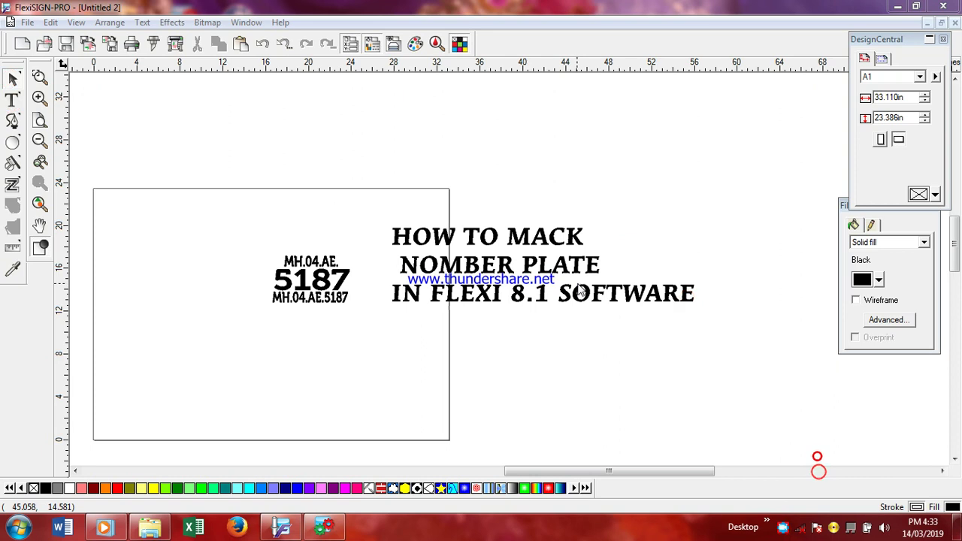
{"action": "right_click", "coordinate": [588, 295]}
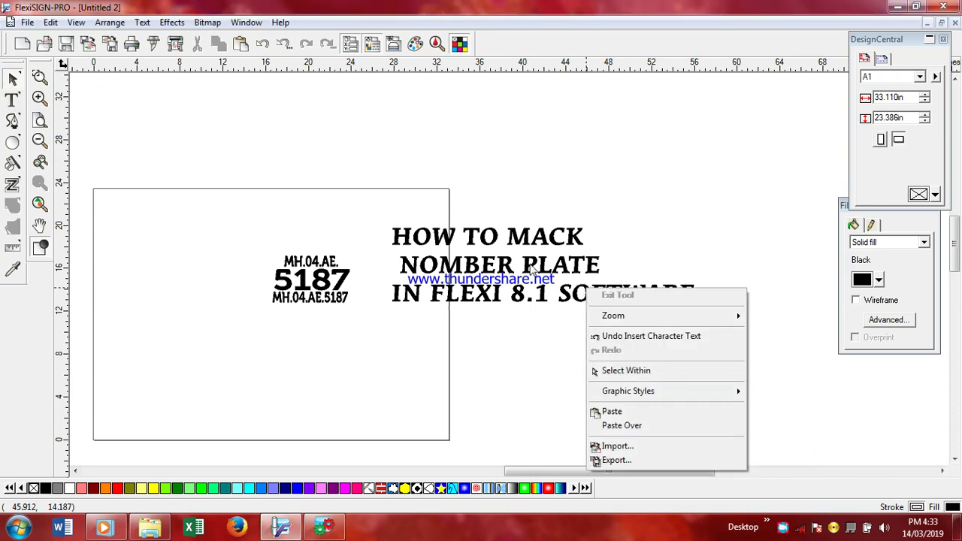
{"action": "left_click", "coordinate": [532, 269]}
{"action": "right_click", "coordinate": [531, 269]}
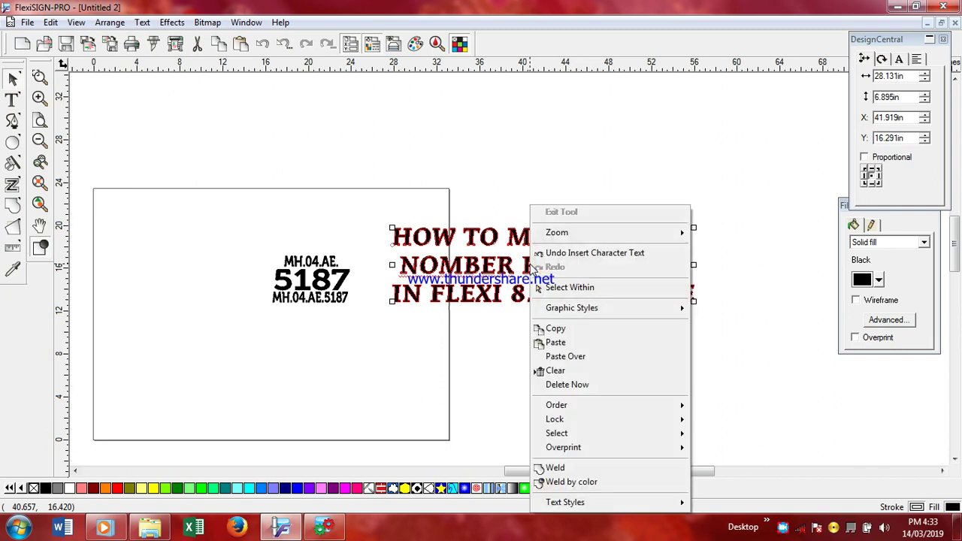
{"action": "left_click", "coordinate": [583, 467]}
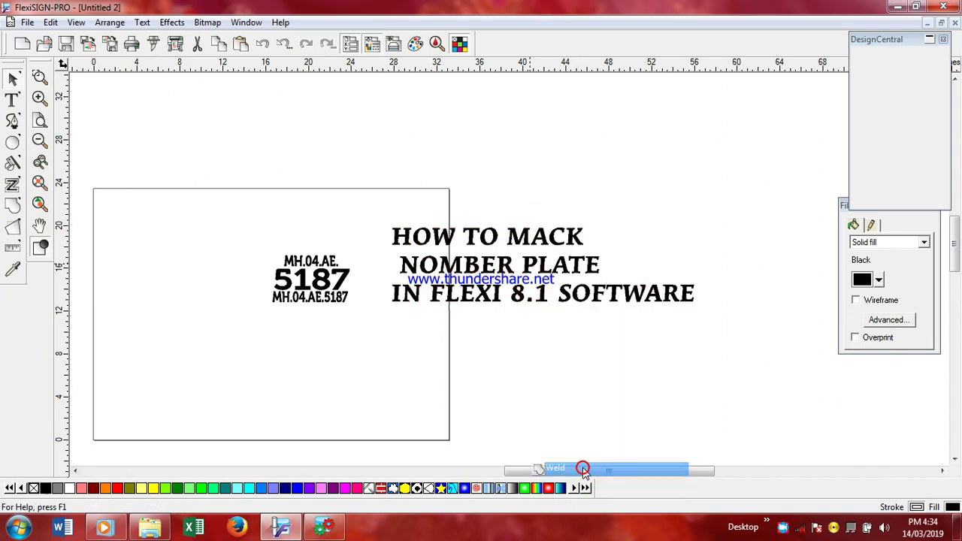
{"action": "right_click", "coordinate": [485, 263]}
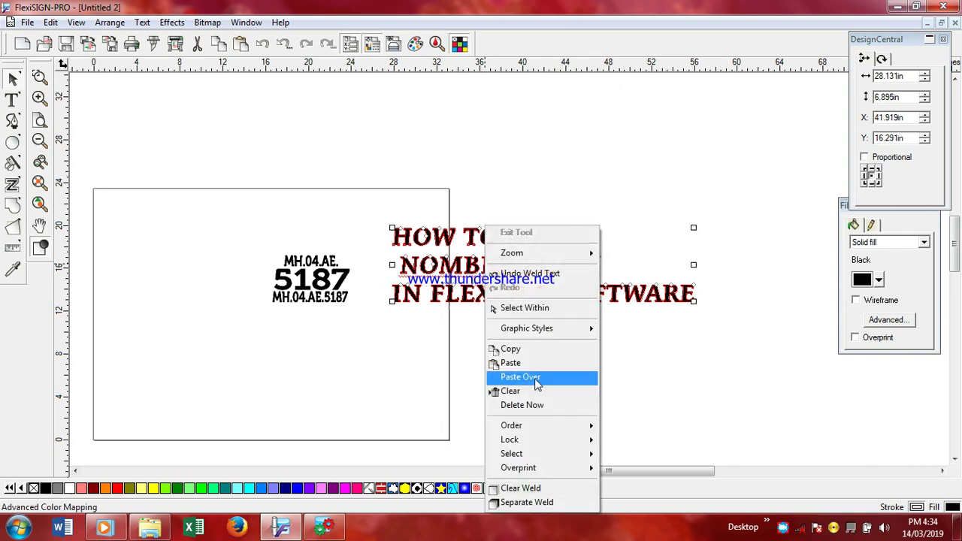
{"action": "left_click", "coordinate": [542, 503]}
{"action": "left_click", "coordinate": [498, 405]}
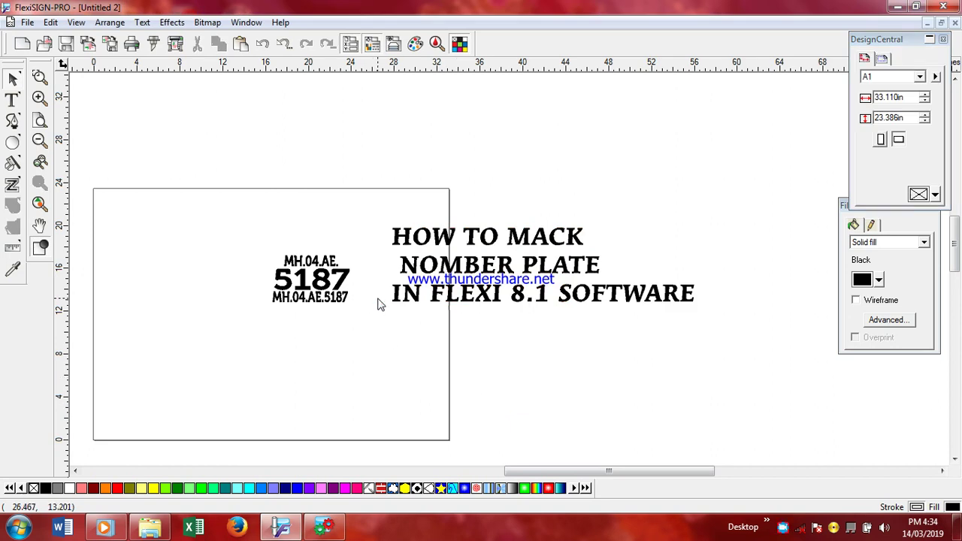
Step: Select the whole IN FLEXI 8.1 SOFTWARE line and nudge it slightly left
{"action": "left_click_drag", "start_coordinate": [379, 304], "coordinate": [423, 301]}
{"action": "left_click", "coordinate": [375, 322]}
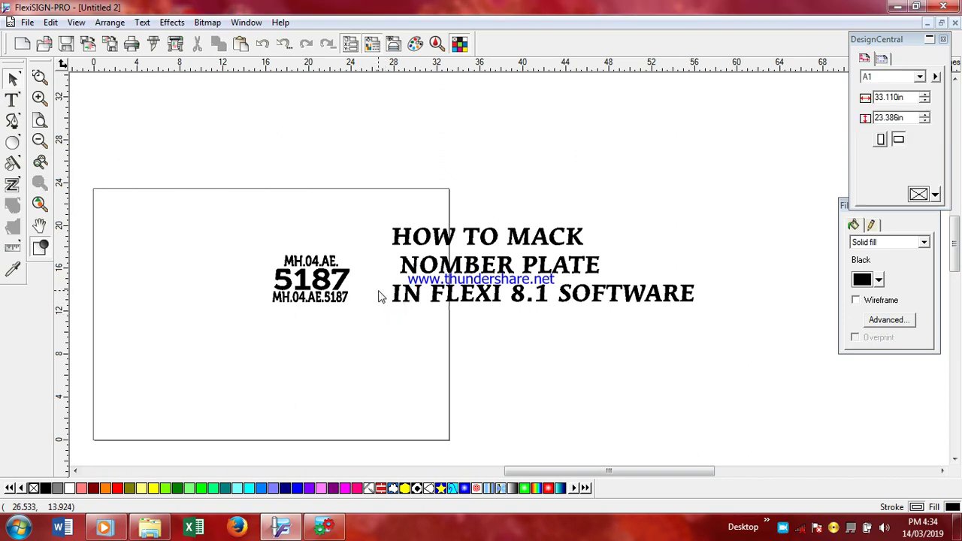
{"action": "left_click_drag", "start_coordinate": [379, 292], "coordinate": [502, 323]}
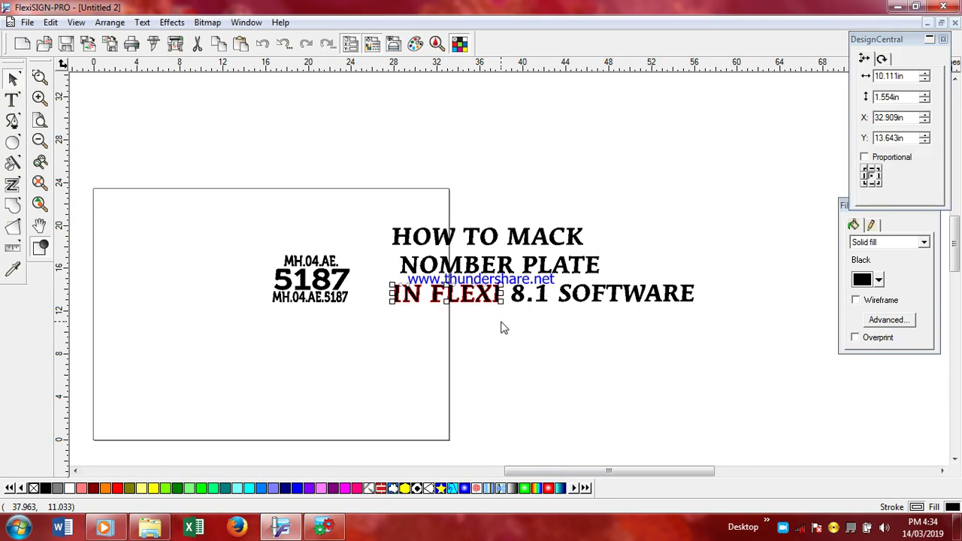
{"action": "left_click", "coordinate": [367, 302]}
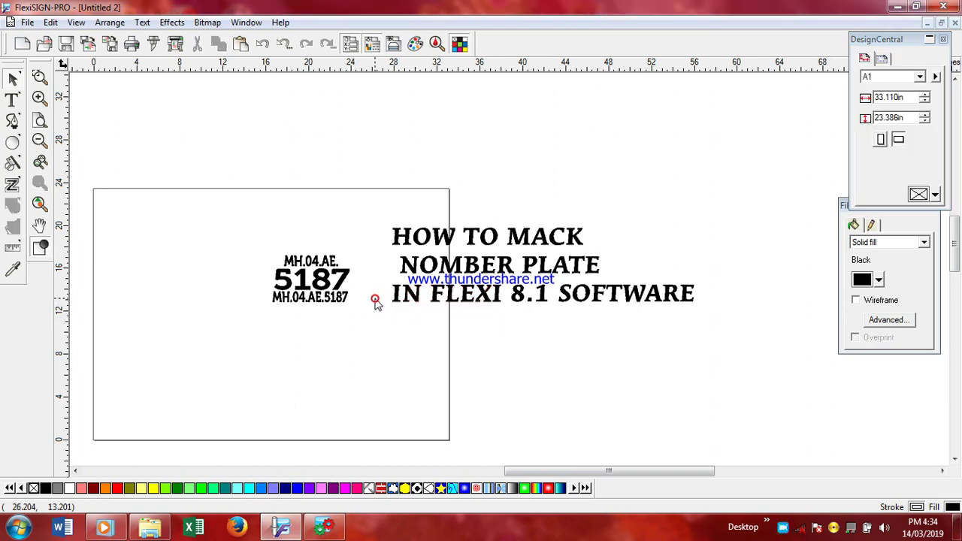
{"action": "left_click_drag", "start_coordinate": [376, 302], "coordinate": [485, 325]}
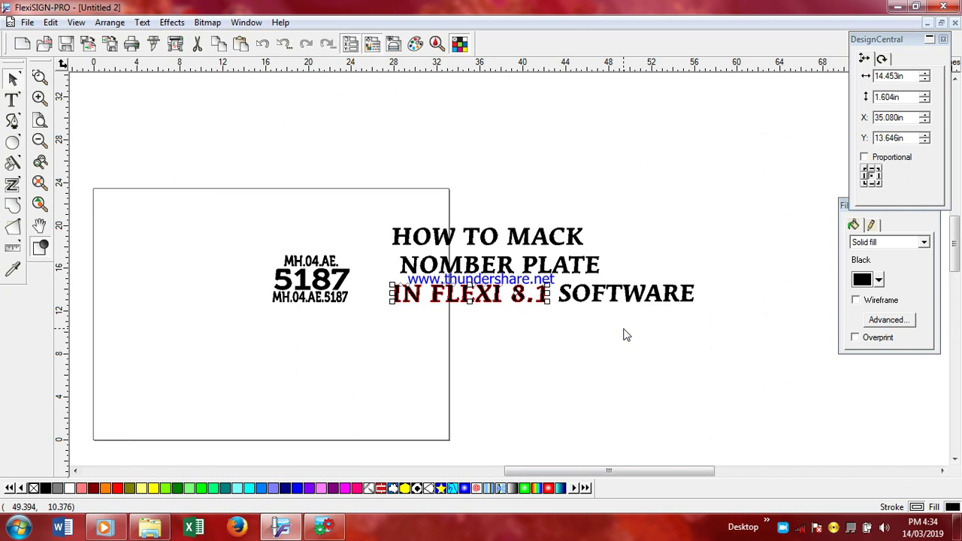
{"action": "left_click", "coordinate": [383, 306]}
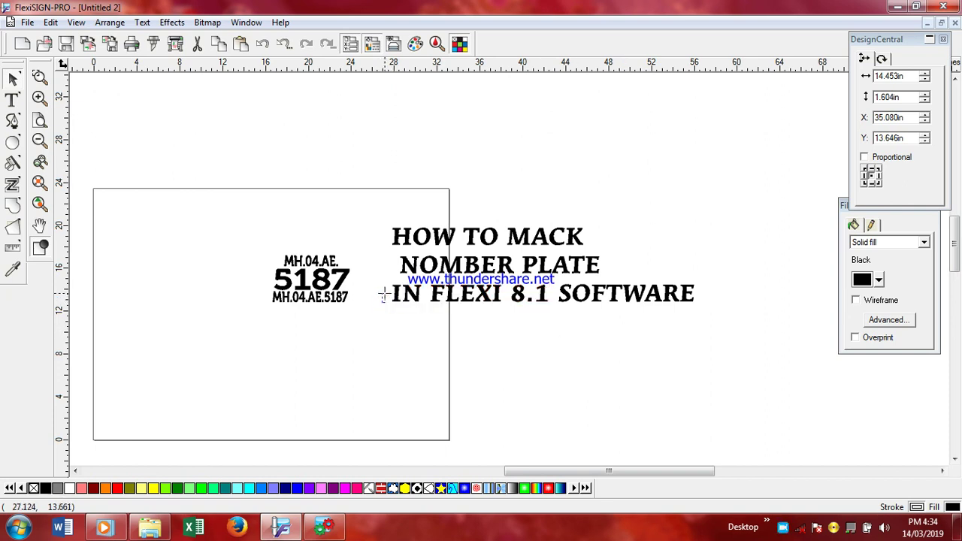
{"action": "mouse_move", "coordinate": [385, 294]}
{"action": "left_mouse_down"}
{"action": "mouse_move", "coordinate": [500, 339]}
{"action": "mouse_move", "coordinate": [645, 360]}
{"action": "left_mouse_up"}
{"action": "left_click", "coordinate": [644, 359]}
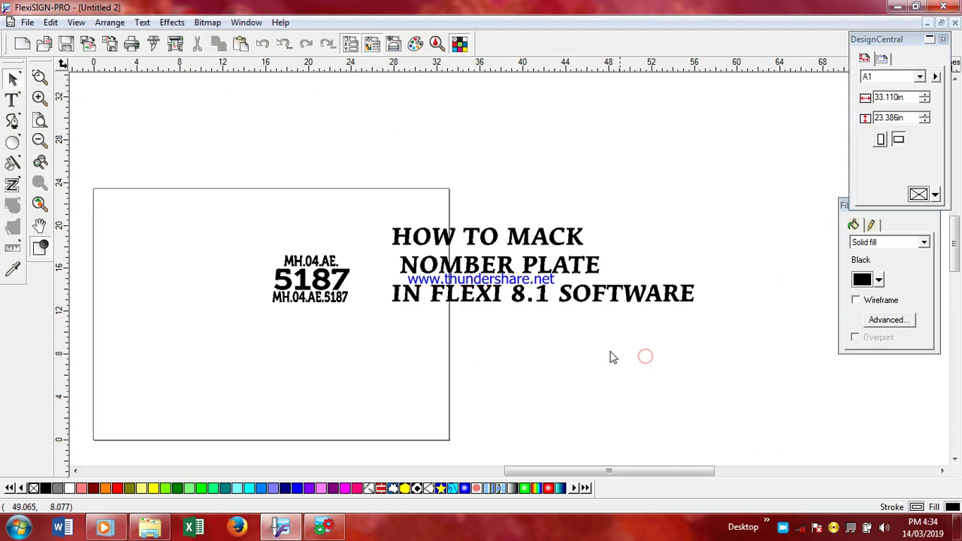
{"action": "left_click_drag", "start_coordinate": [382, 292], "coordinate": [577, 288]}
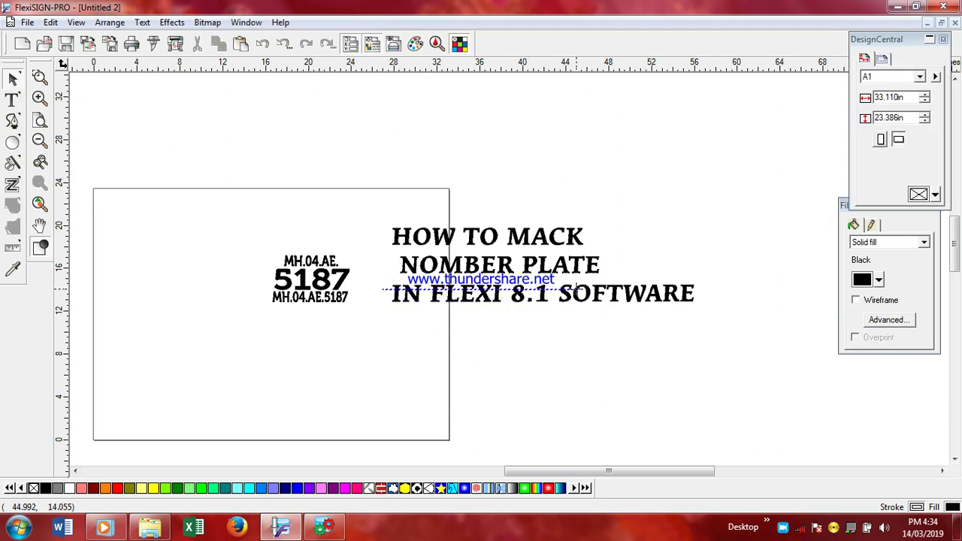
{"action": "left_click_drag", "start_coordinate": [577, 288], "coordinate": [713, 333]}
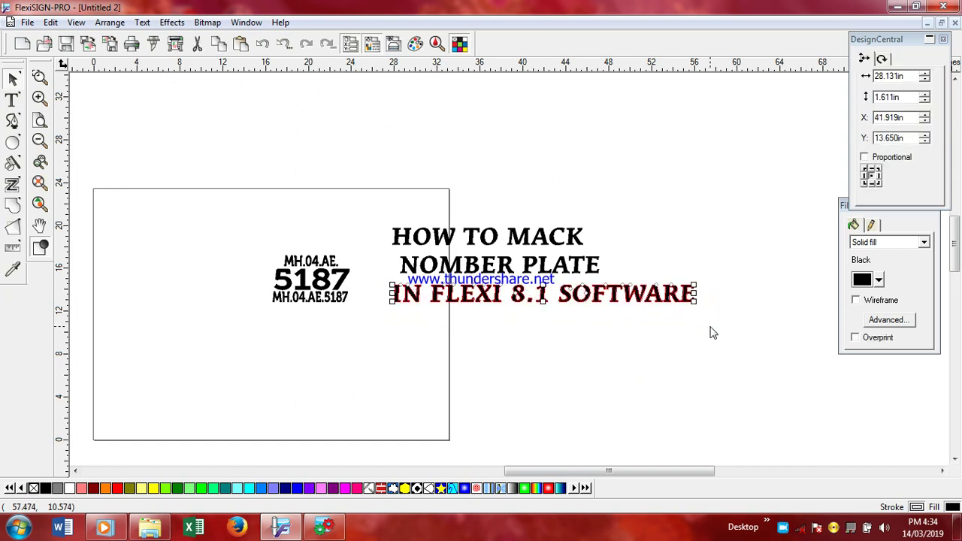
{"action": "key", "text": "Left"}
{"action": "key", "text": "Left"}
{"action": "key", "text": "Left"}
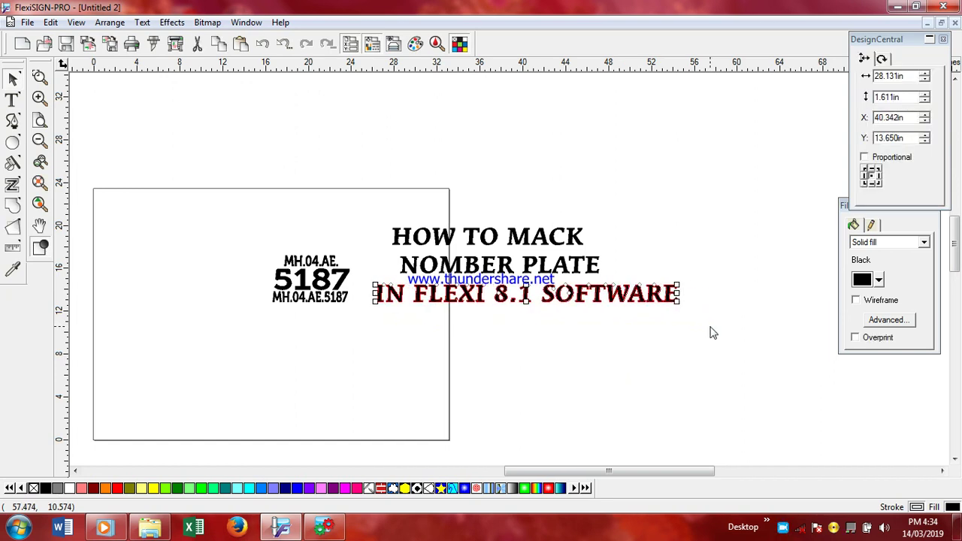
{"action": "key", "text": "Left"}
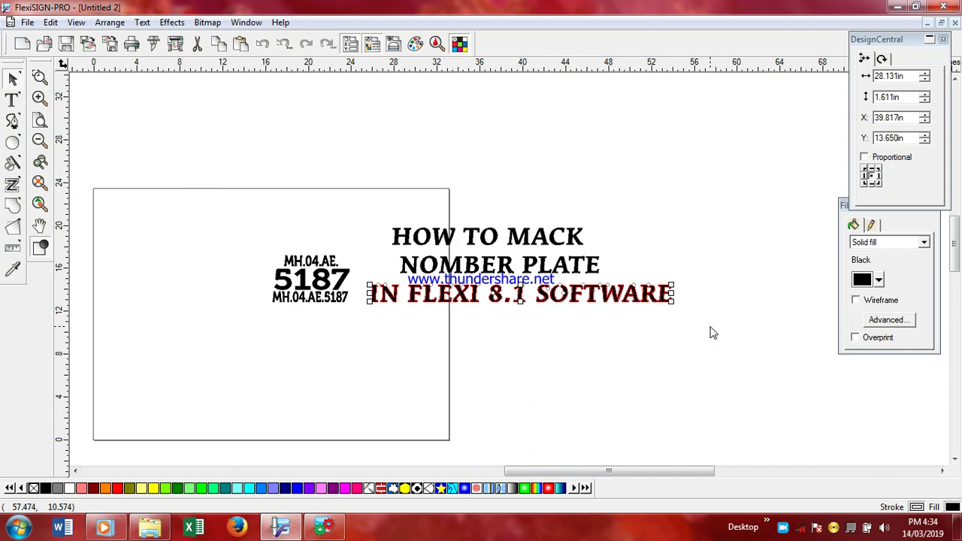
Step: Nudge the HOW TO MACK line right to centre it over the others
{"action": "left_click", "coordinate": [385, 219]}
{"action": "left_click_drag", "start_coordinate": [386, 216], "coordinate": [561, 243]}
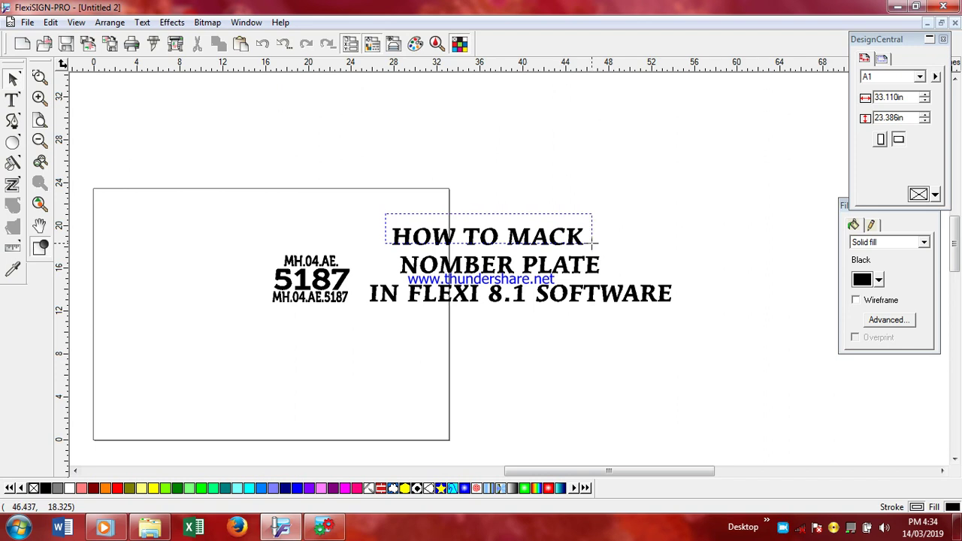
{"action": "left_click_drag", "start_coordinate": [561, 243], "coordinate": [593, 249]}
{"action": "key", "text": "Right"}
{"action": "key", "text": "Right"}
{"action": "key", "text": "Right"}
{"action": "key", "text": "Right"}
{"action": "key", "text": "Right"}
{"action": "key", "text": "Right"}
{"action": "key", "text": "Right"}
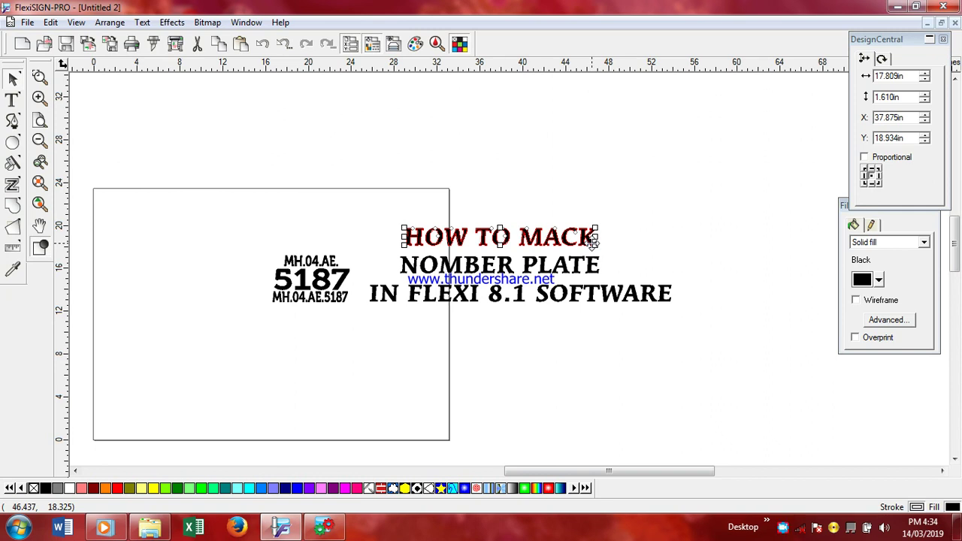
{"action": "left_click", "coordinate": [487, 338]}
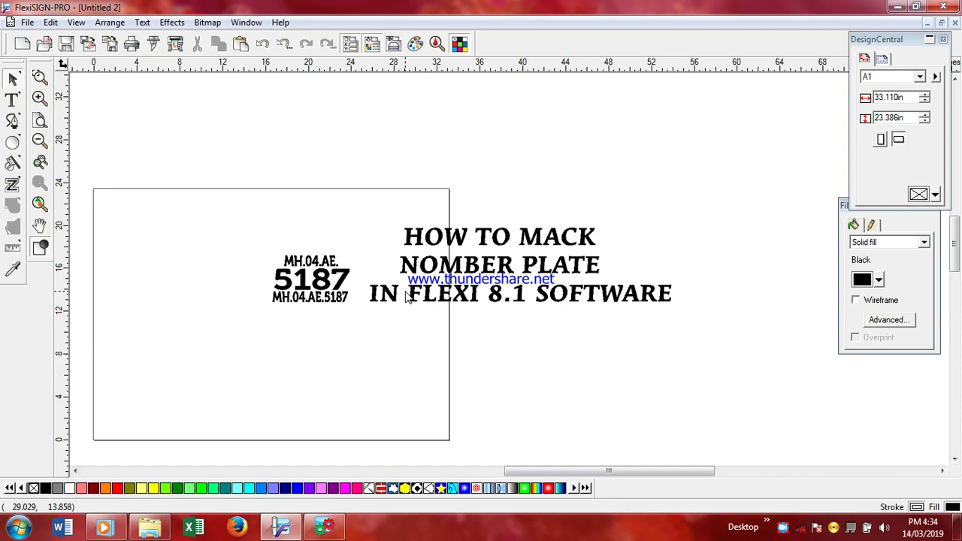
{"action": "left_click_drag", "start_coordinate": [406, 294], "coordinate": [685, 347]}
Step: Move FLEXI 8.1 SOFTWARE down onto its own line
{"action": "key", "text": "Down"}
{"action": "key", "text": "Down"}
{"action": "key", "text": "Down"}
{"action": "key", "text": "Down"}
{"action": "key", "text": "Down"}
{"action": "key", "text": "Down"}
{"action": "key", "text": "Left"}
{"action": "key", "text": "Left"}
{"action": "key", "text": "Left"}
{"action": "key", "text": "Left"}
{"action": "key", "text": "Left"}
{"action": "key", "text": "Left"}
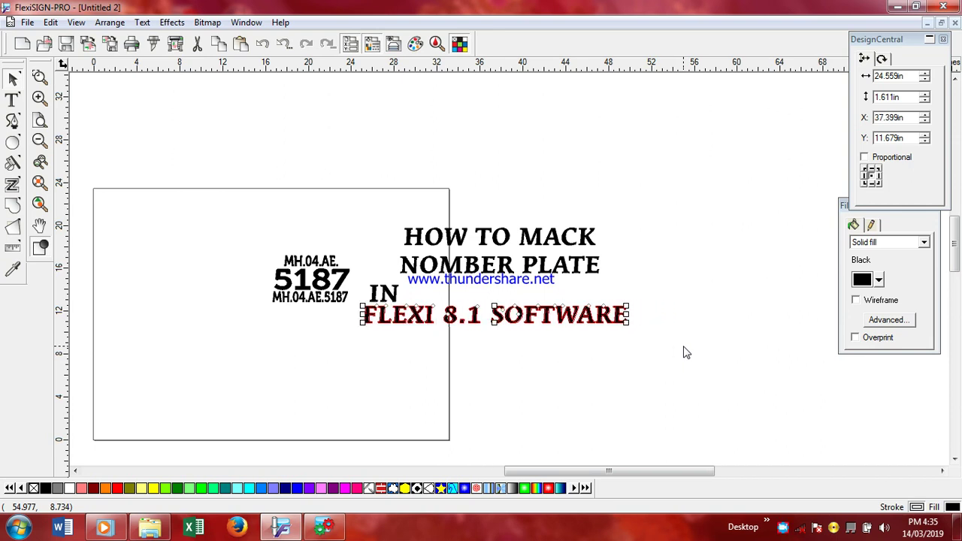
{"action": "key", "text": "Right"}
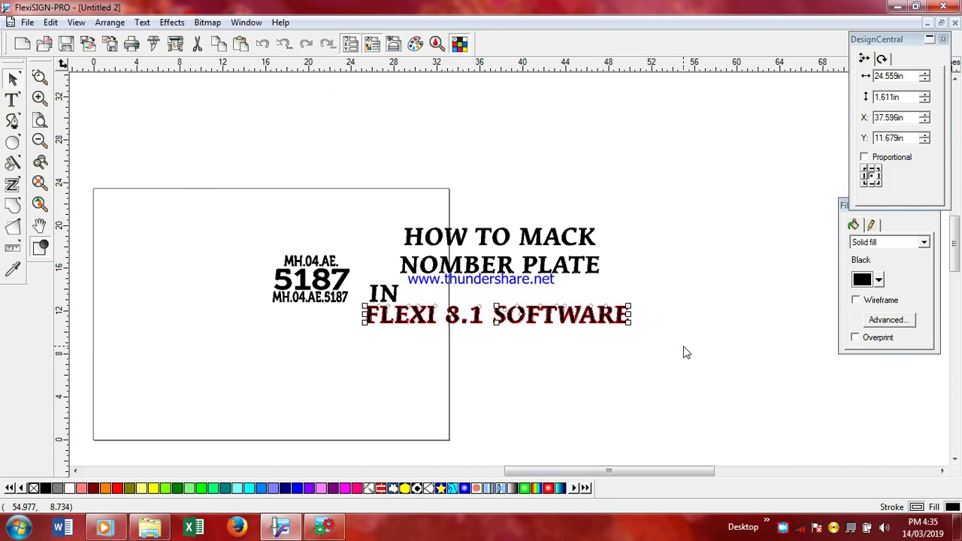
{"action": "left_click", "coordinate": [366, 276]}
Step: Move the word IN right and up so it sits centred above FLEXI 8.1 SOFTWARE
{"action": "left_click_drag", "start_coordinate": [366, 276], "coordinate": [404, 297]}
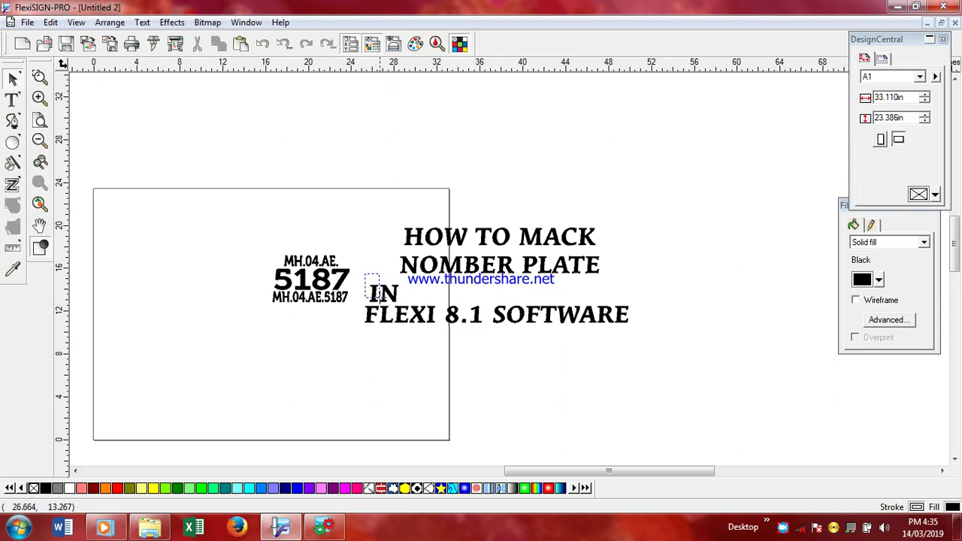
{"action": "left_click_drag", "start_coordinate": [404, 296], "coordinate": [492, 295]}
{"action": "key", "text": "Right"}
{"action": "key", "text": "Right"}
{"action": "key", "text": "Up"}
{"action": "key", "text": "Up"}
{"action": "key", "text": "Right"}
{"action": "key", "text": "Right"}
{"action": "key", "text": "Right"}
{"action": "key", "text": "Up"}
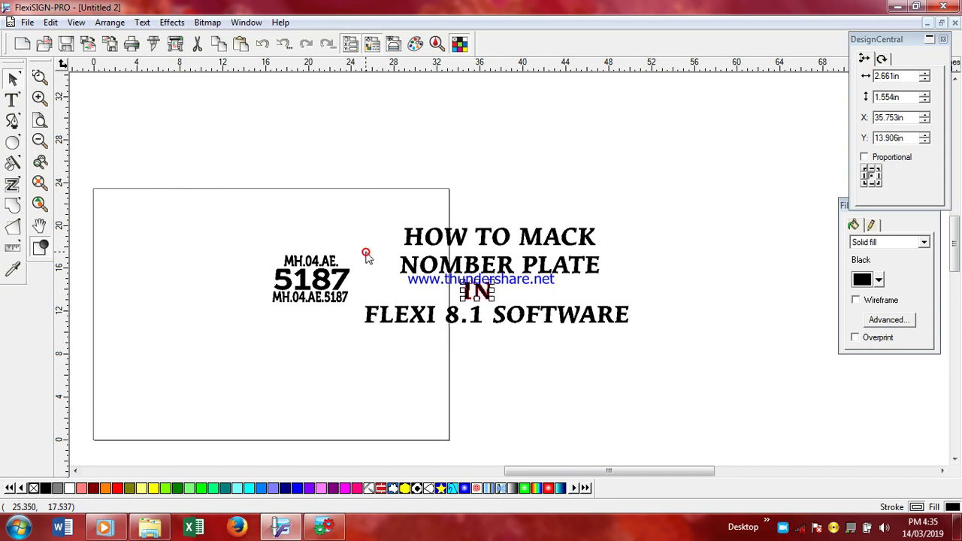
{"action": "left_click", "coordinate": [366, 252]}
{"action": "left_click_drag", "start_coordinate": [385, 229], "coordinate": [628, 380]}
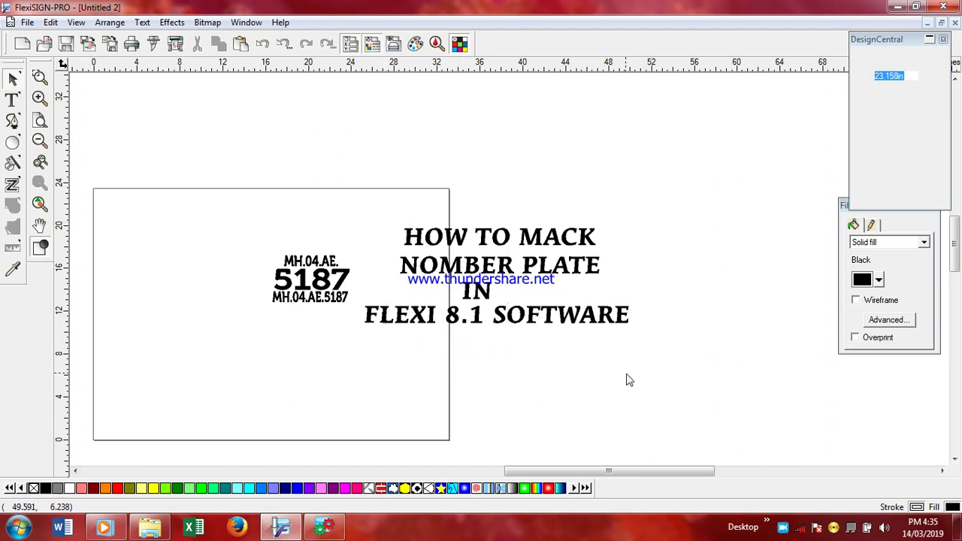
Step: Pick red as the fill colour
{"action": "right_click", "coordinate": [784, 529]}
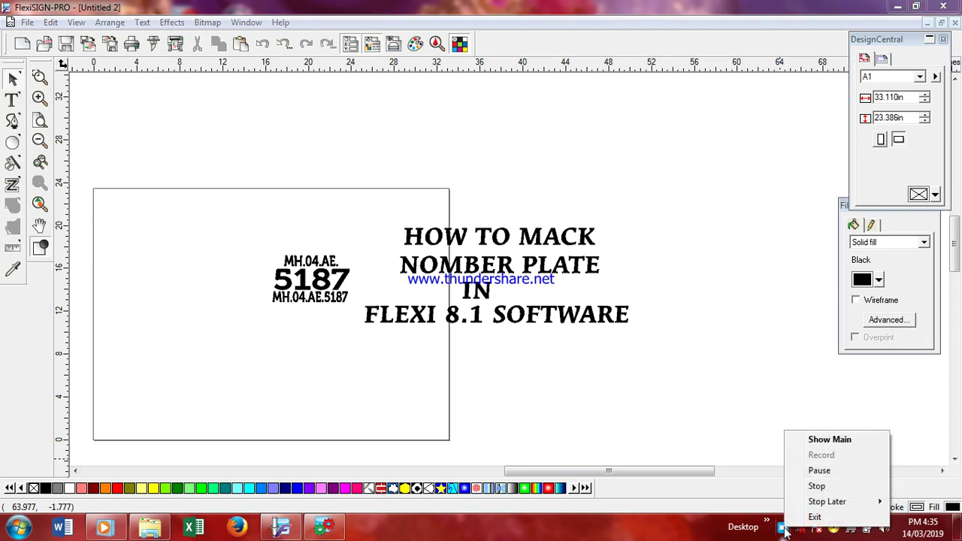
{"action": "left_click", "coordinate": [824, 473]}
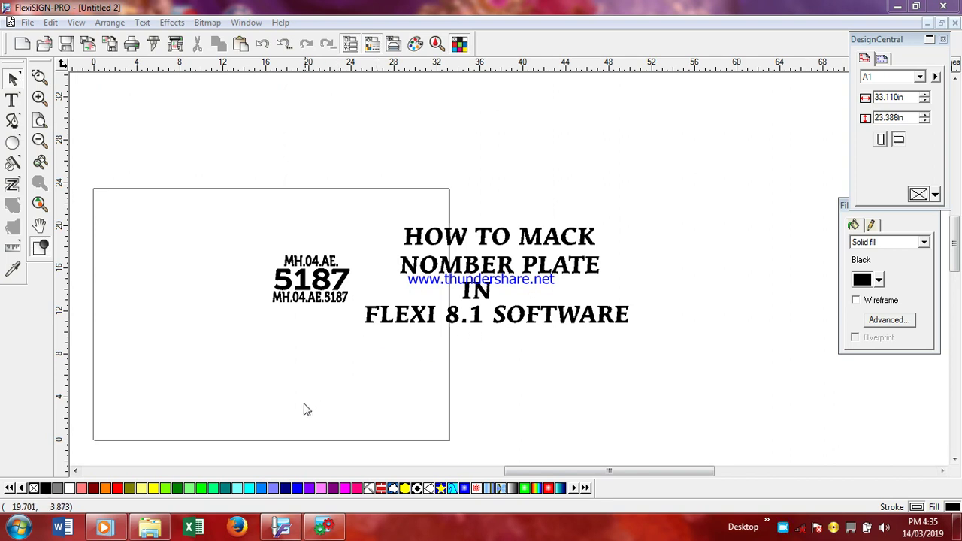
{"action": "left_click", "coordinate": [117, 489]}
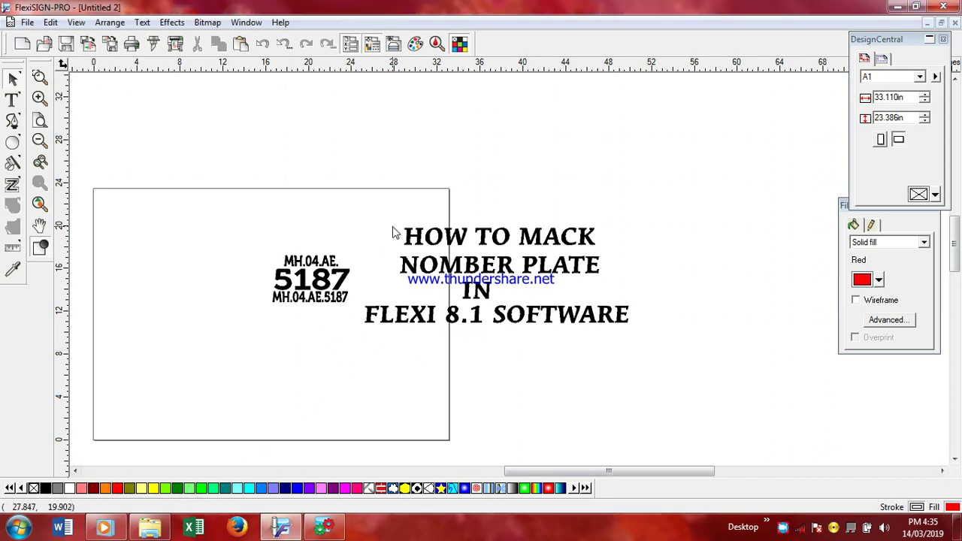
Step: Marquee-select the whole title, then undo an accidentally applied Mask
{"action": "left_click_drag", "start_coordinate": [393, 230], "coordinate": [468, 325]}
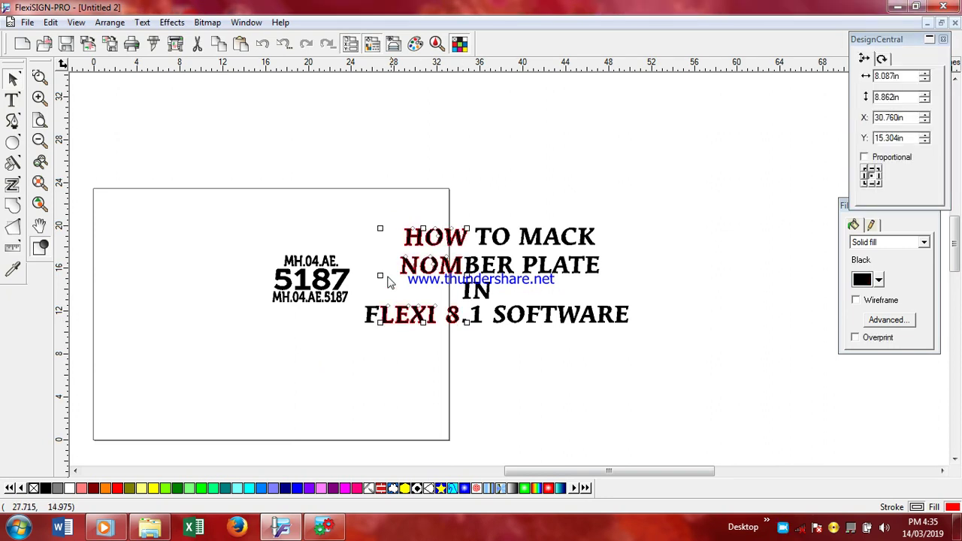
{"action": "left_click_drag", "start_coordinate": [362, 228], "coordinate": [632, 343]}
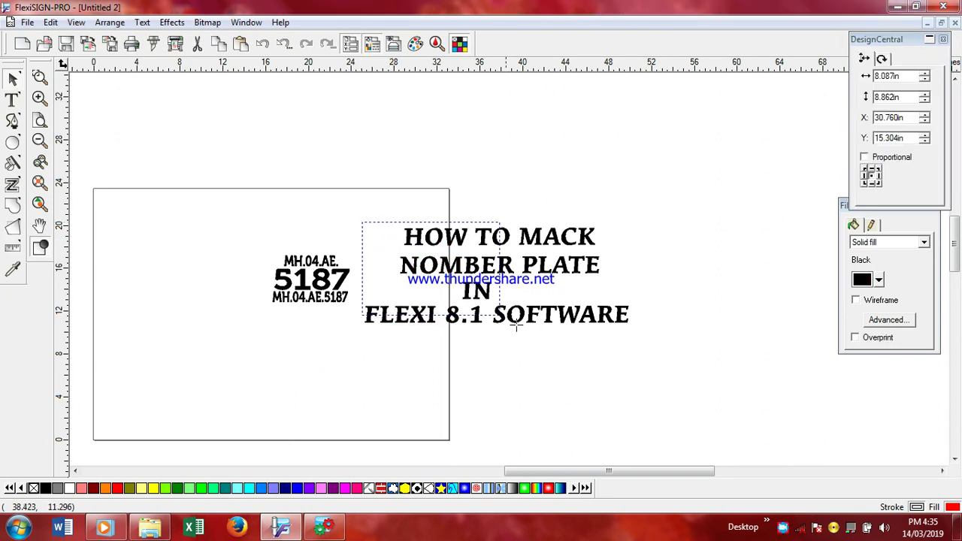
{"action": "right_click", "coordinate": [592, 316]}
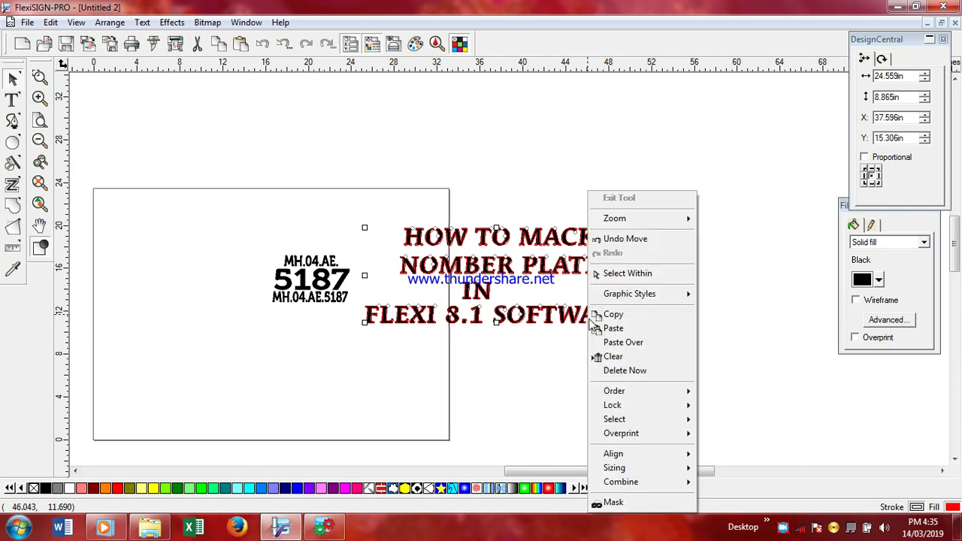
{"action": "left_click", "coordinate": [618, 502]}
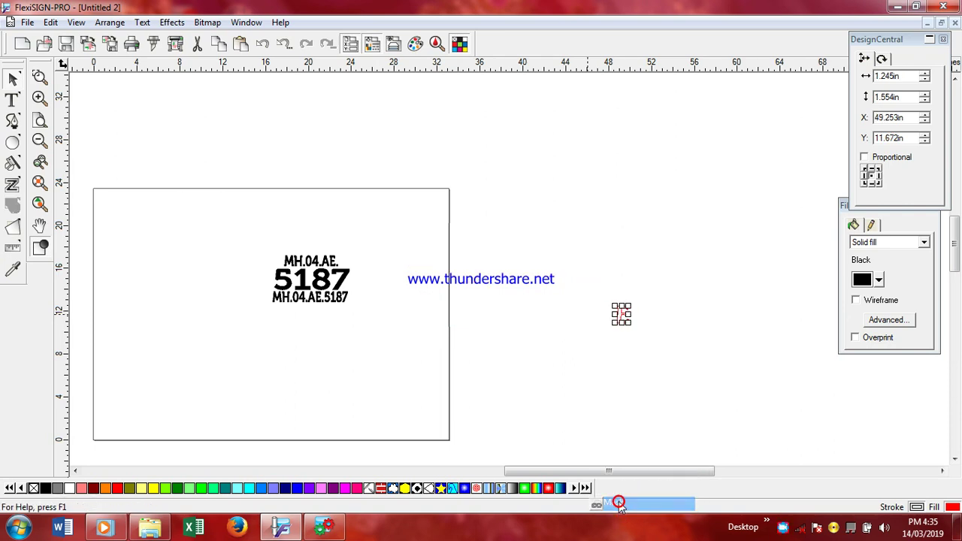
{"action": "key", "text": "ctrl+z"}
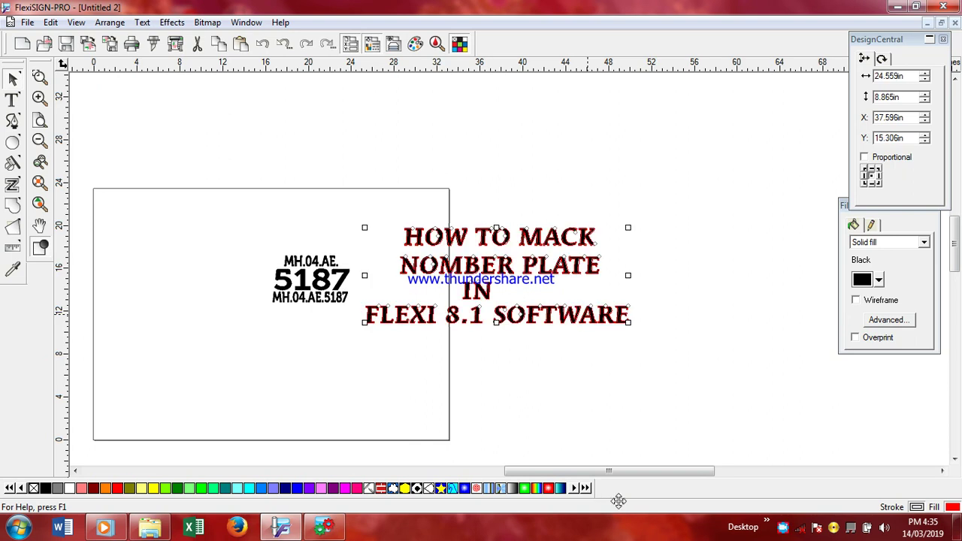
Step: Group the four title lines into one object with Combine > Group
{"action": "right_click", "coordinate": [567, 318]}
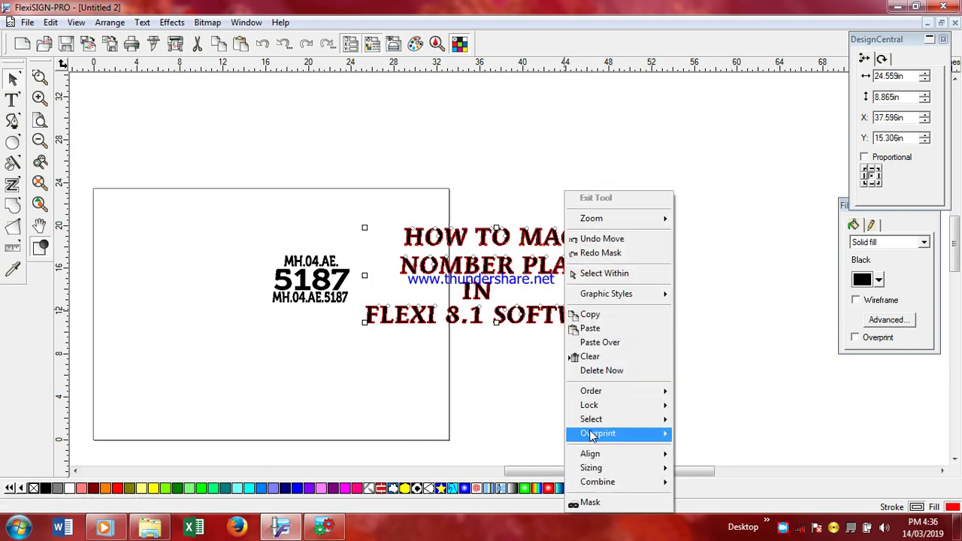
{"action": "mouse_move", "coordinate": [599, 482]}
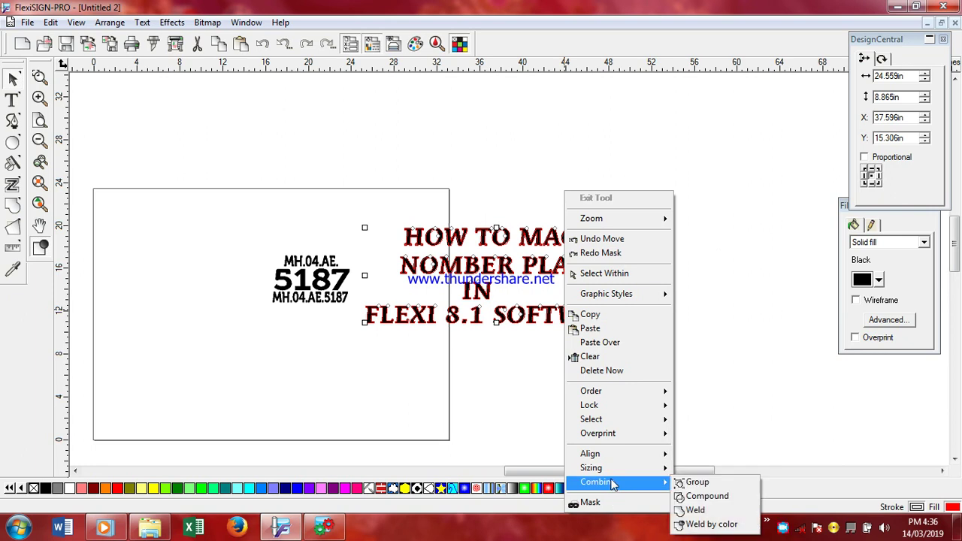
{"action": "left_click", "coordinate": [703, 487]}
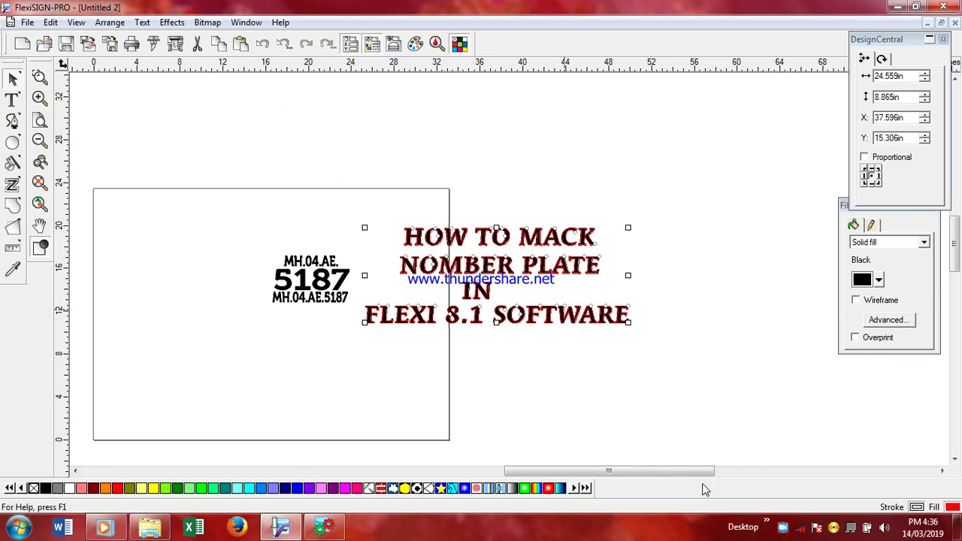
{"action": "left_click", "coordinate": [569, 389]}
{"action": "left_click", "coordinate": [524, 318]}
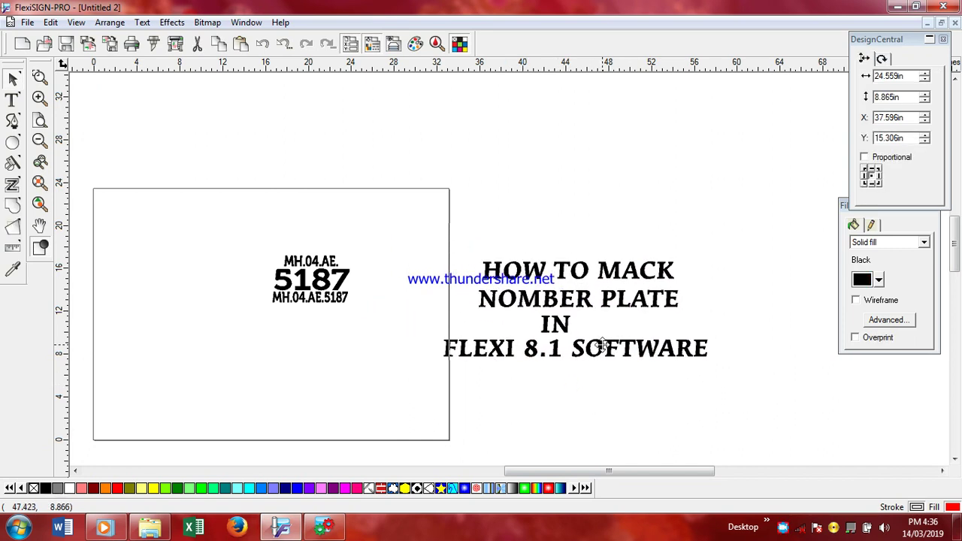
Step: Shrink the title group and move it left beside the plate text, nudged slightly up
{"action": "left_click_drag", "start_coordinate": [524, 316], "coordinate": [627, 347]}
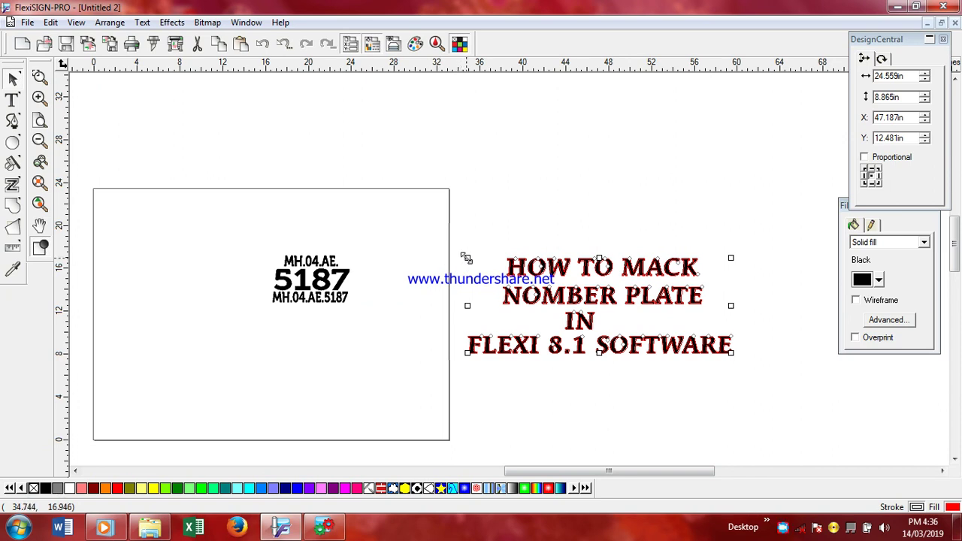
{"action": "left_click_drag", "start_coordinate": [466, 258], "coordinate": [576, 314]}
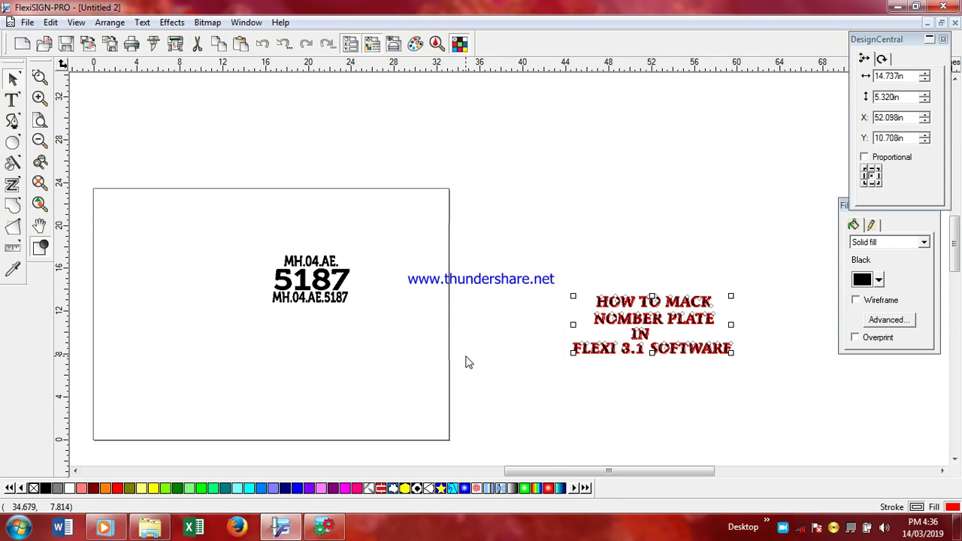
{"action": "mouse_move", "coordinate": [652, 359]}
{"action": "left_mouse_down"}
{"action": "mouse_move", "coordinate": [466, 360]}
{"action": "mouse_move", "coordinate": [457, 368]}
{"action": "left_mouse_up"}
{"action": "key", "text": "Up"}
{"action": "key", "text": "Up"}
{"action": "key", "text": "Up"}
{"action": "key", "text": "Up"}
{"action": "key", "text": "Up"}
{"action": "key", "text": "Up"}
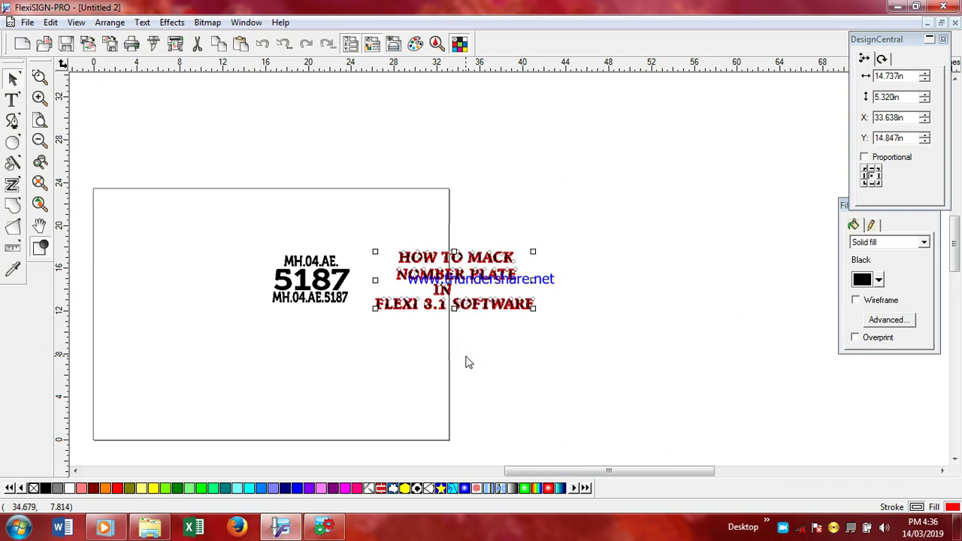
{"action": "left_click", "coordinate": [560, 328]}
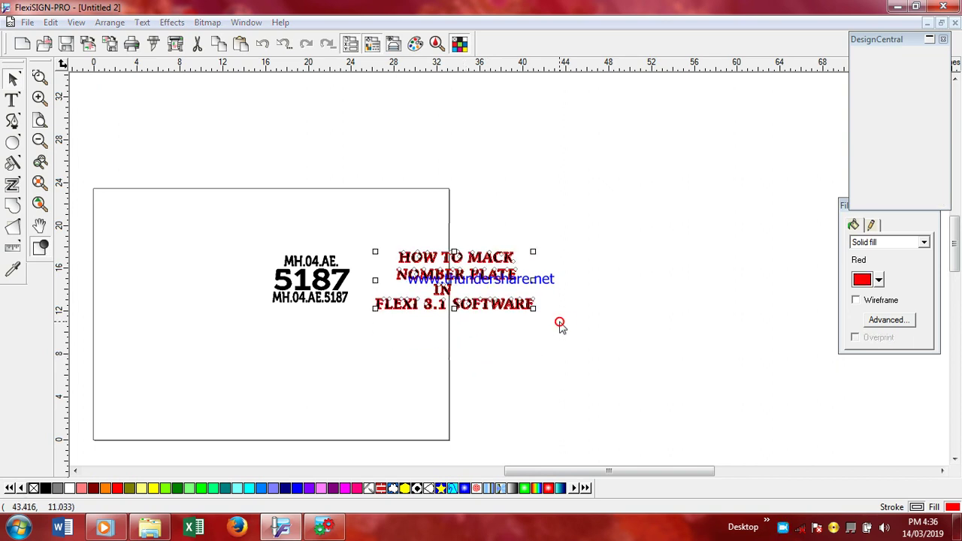
{"action": "scroll", "coordinate": [560, 328], "scroll_direction": "up", "scroll_amount": 1}
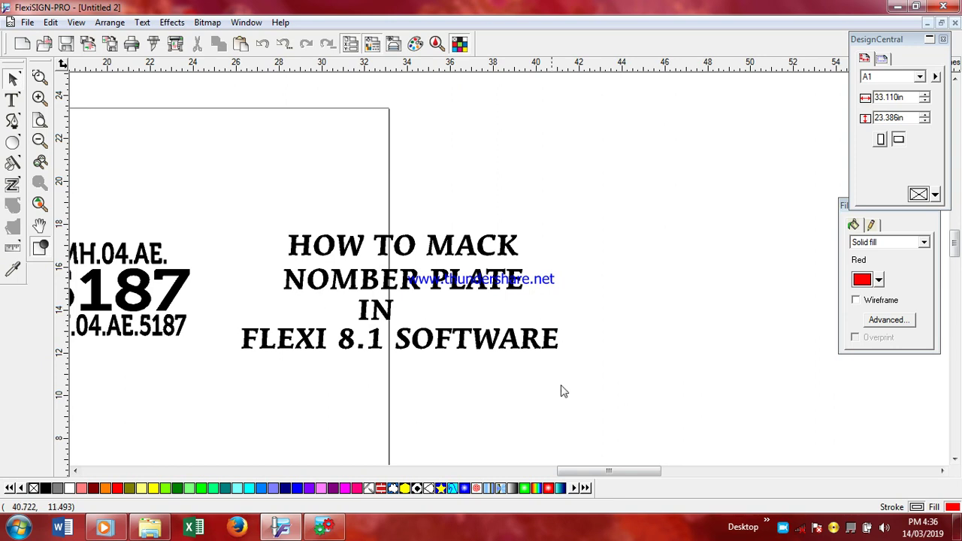
{"action": "mouse_move", "coordinate": [612, 474]}
{"action": "left_mouse_down"}
{"action": "mouse_move", "coordinate": [576, 467]}
{"action": "mouse_move", "coordinate": [603, 468]}
{"action": "left_mouse_up"}
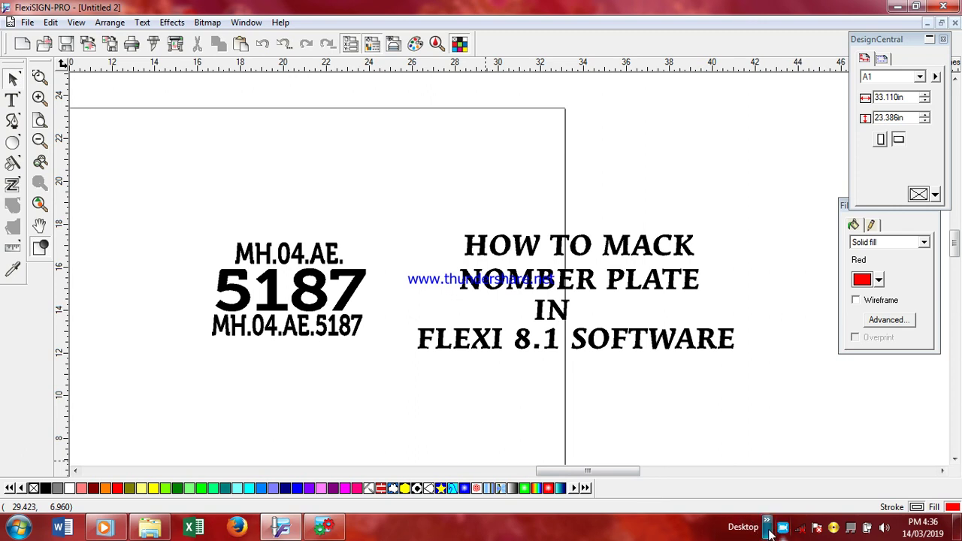
{"action": "left_click", "coordinate": [526, 340]}
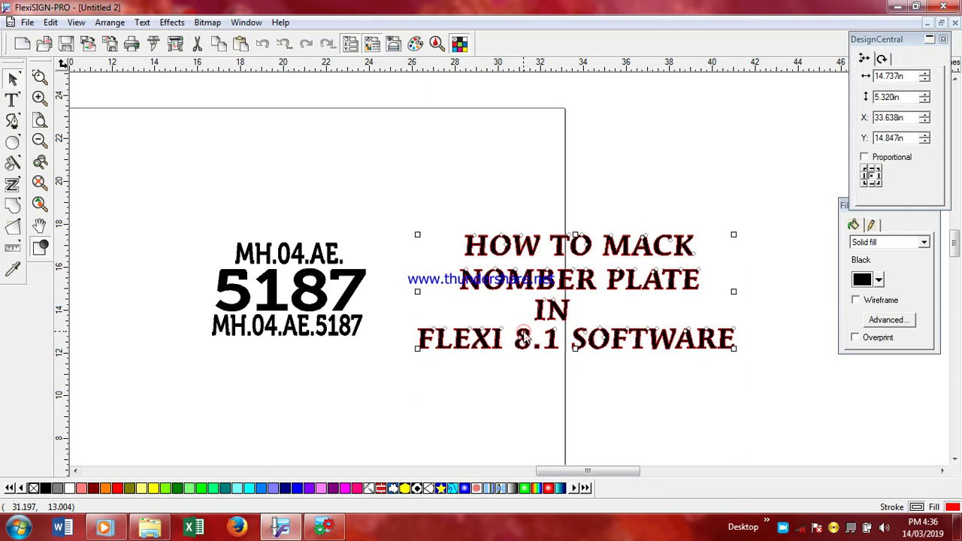
Step: Fill the title group red, after briefly trying pale pink
{"action": "left_click", "coordinate": [117, 490]}
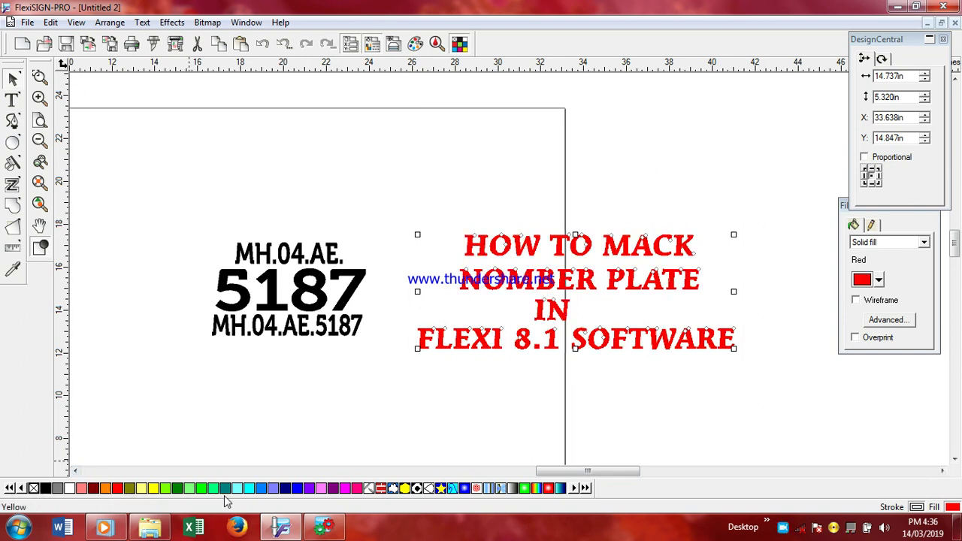
{"action": "left_click", "coordinate": [322, 490]}
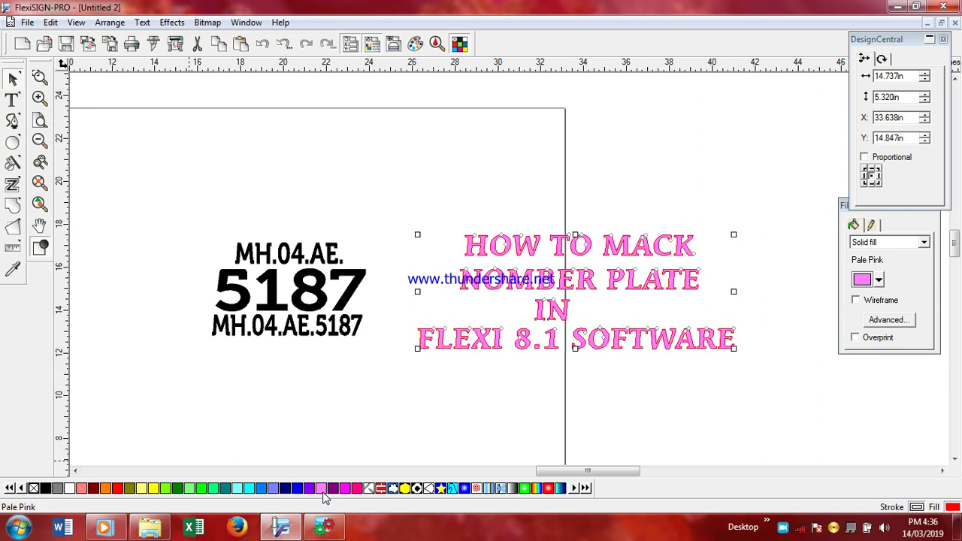
{"action": "left_click", "coordinate": [118, 489]}
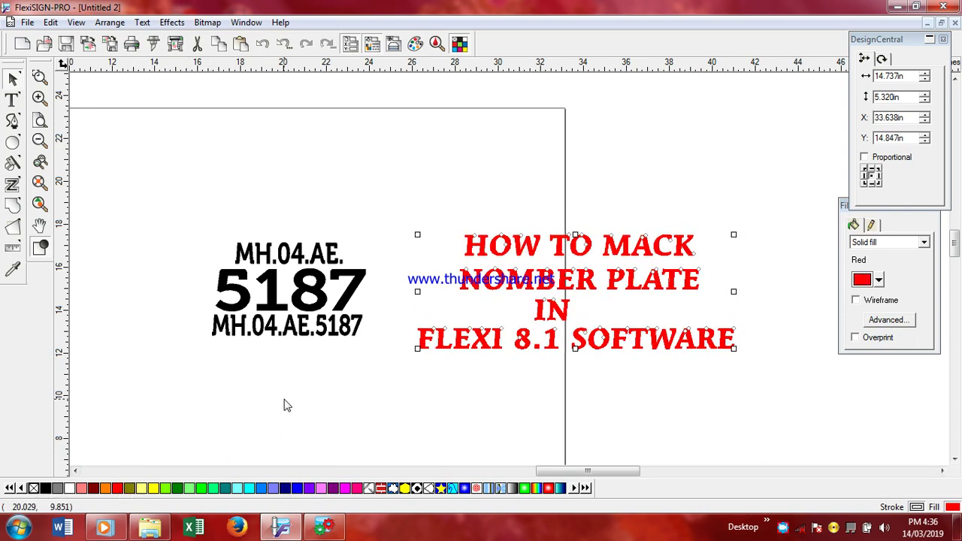
{"action": "left_click", "coordinate": [390, 399]}
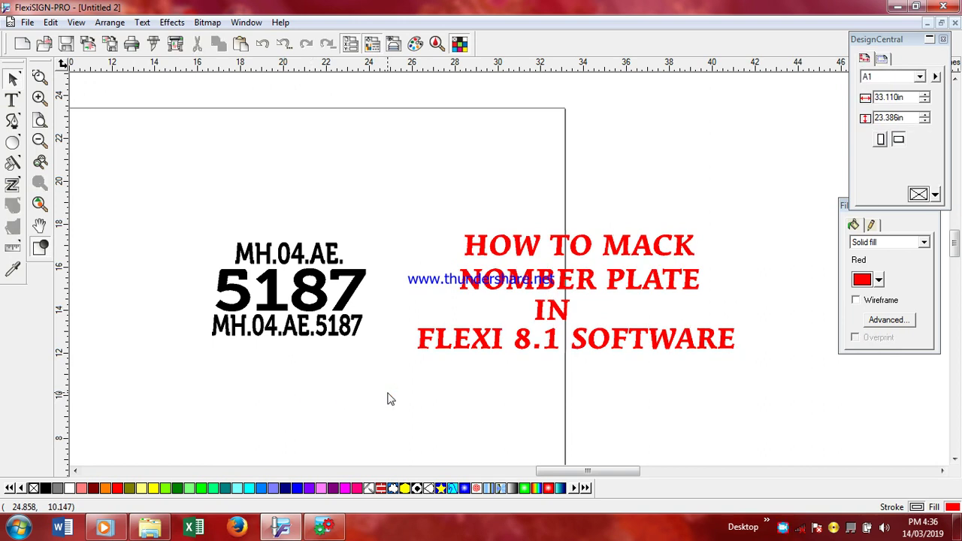
{"action": "right_click", "coordinate": [783, 527]}
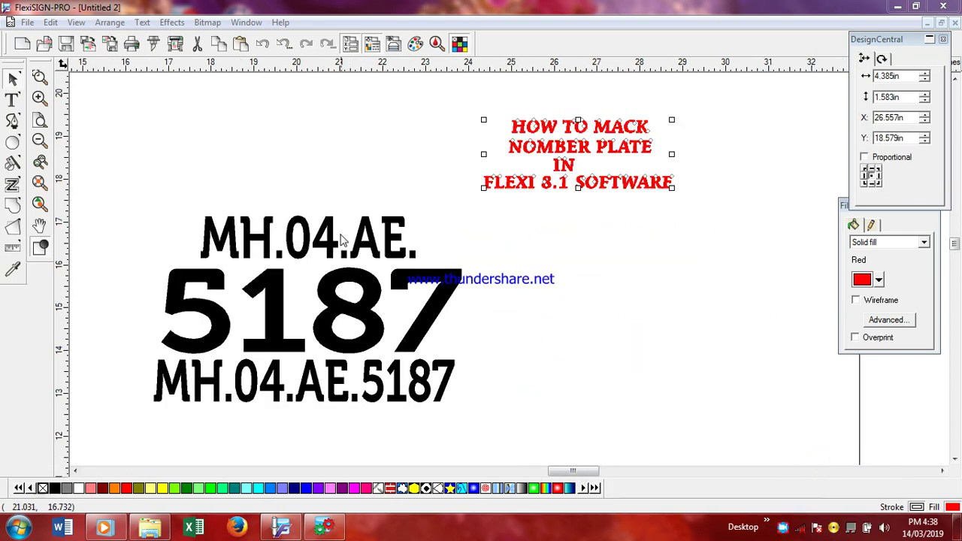
{"action": "left_click", "coordinate": [334, 245]}
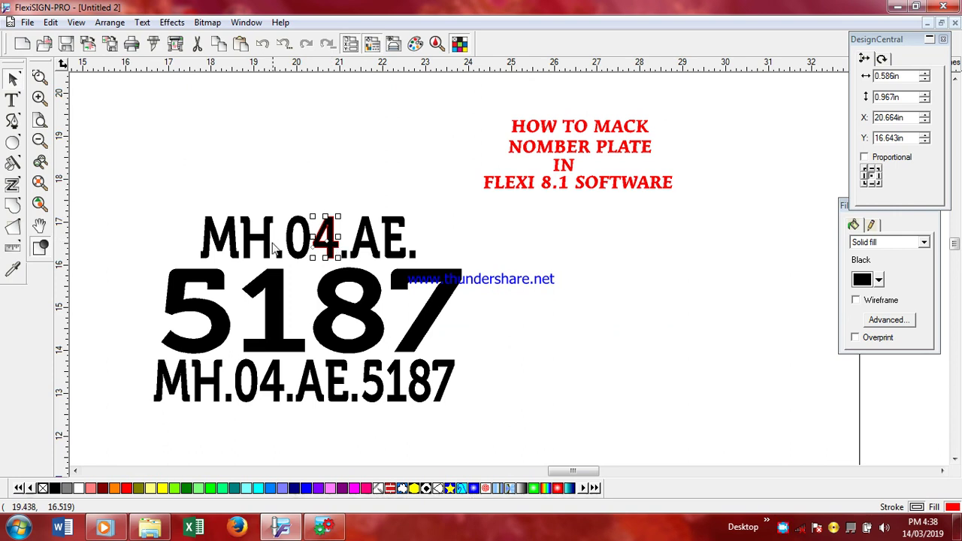
{"action": "left_click", "coordinate": [267, 248]}
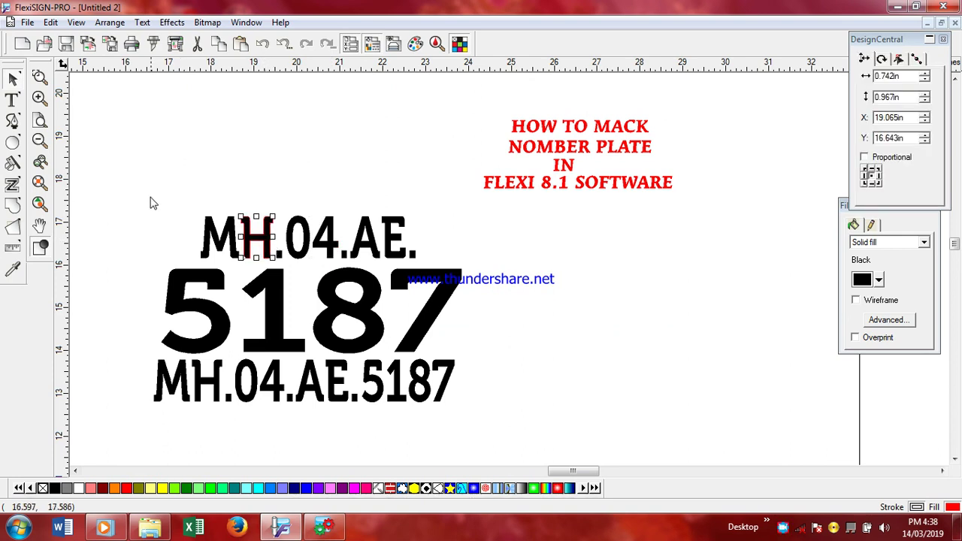
{"action": "left_click_drag", "start_coordinate": [153, 196], "coordinate": [450, 403]}
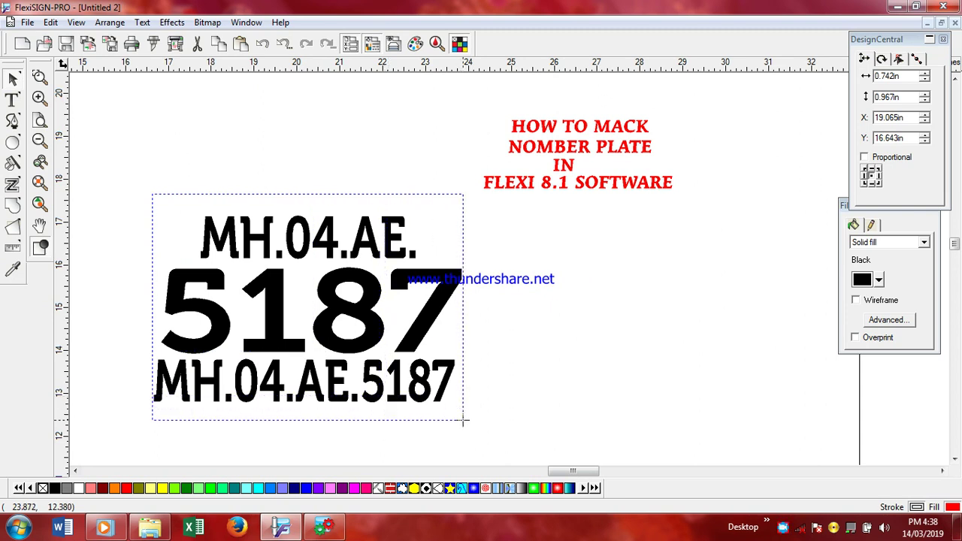
{"action": "left_click_drag", "start_coordinate": [449, 403], "coordinate": [461, 408]}
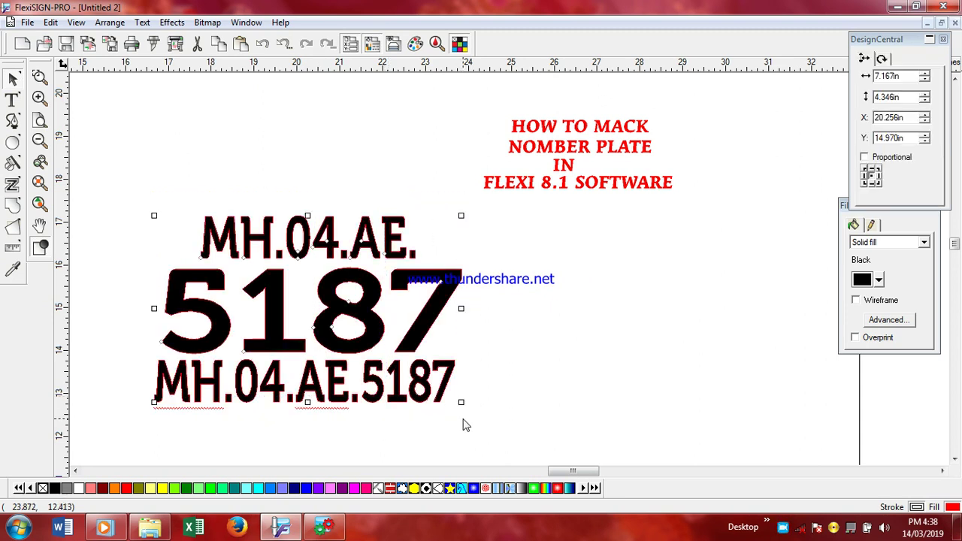
{"action": "right_click", "coordinate": [429, 336]}
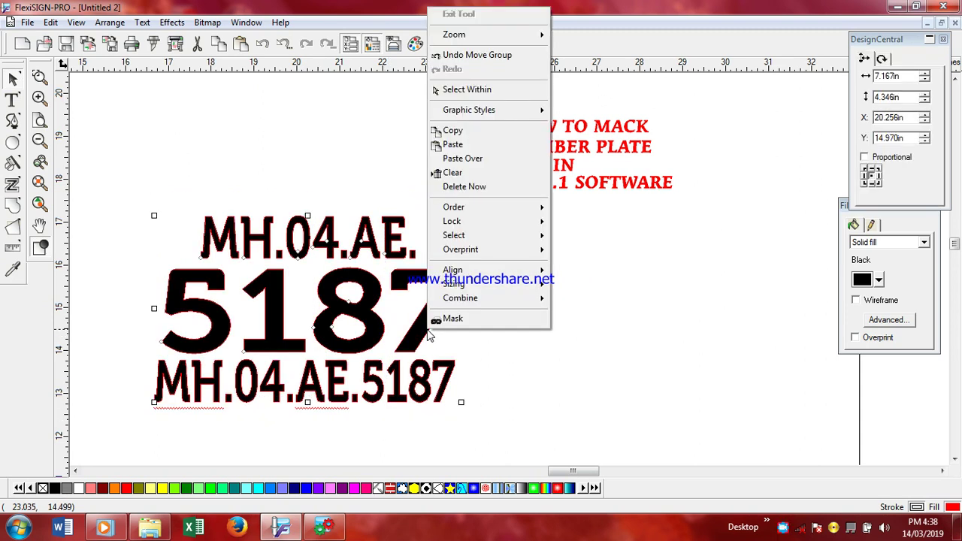
{"action": "mouse_move", "coordinate": [461, 299]}
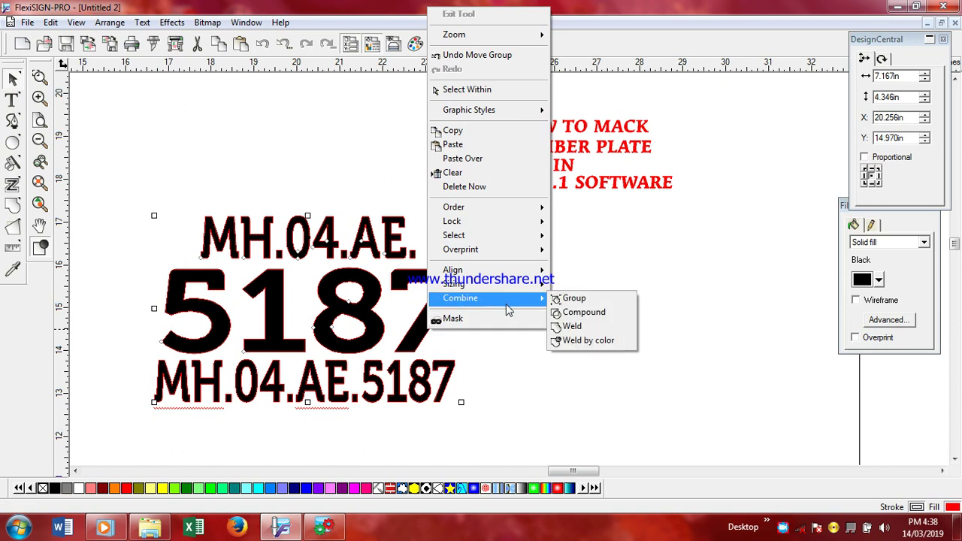
{"action": "left_click", "coordinate": [576, 305]}
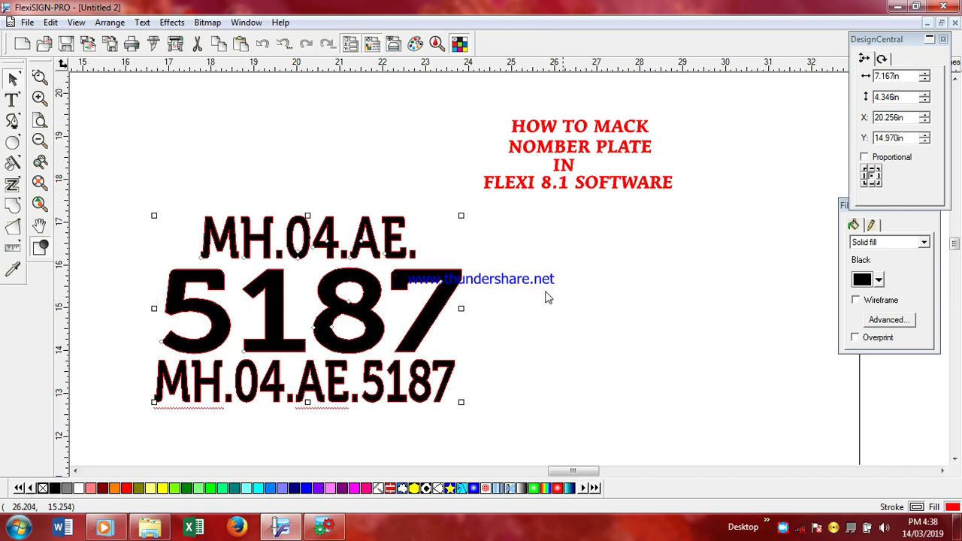
{"action": "left_click", "coordinate": [249, 188]}
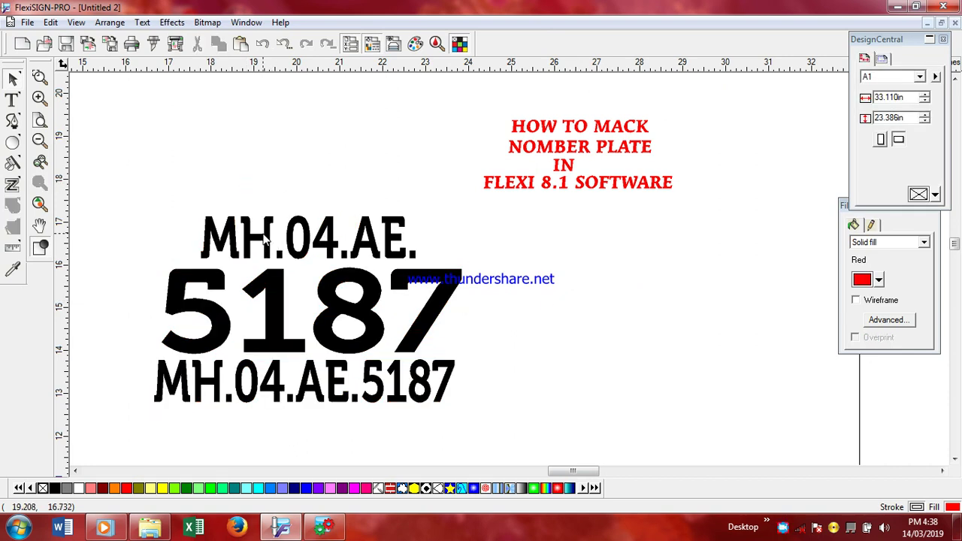
Step: Move the plate group up-right and scale it to about 9.697 × 5.880 in
{"action": "left_click", "coordinate": [264, 239]}
{"action": "left_click", "coordinate": [191, 156]}
{"action": "left_click", "coordinate": [235, 236]}
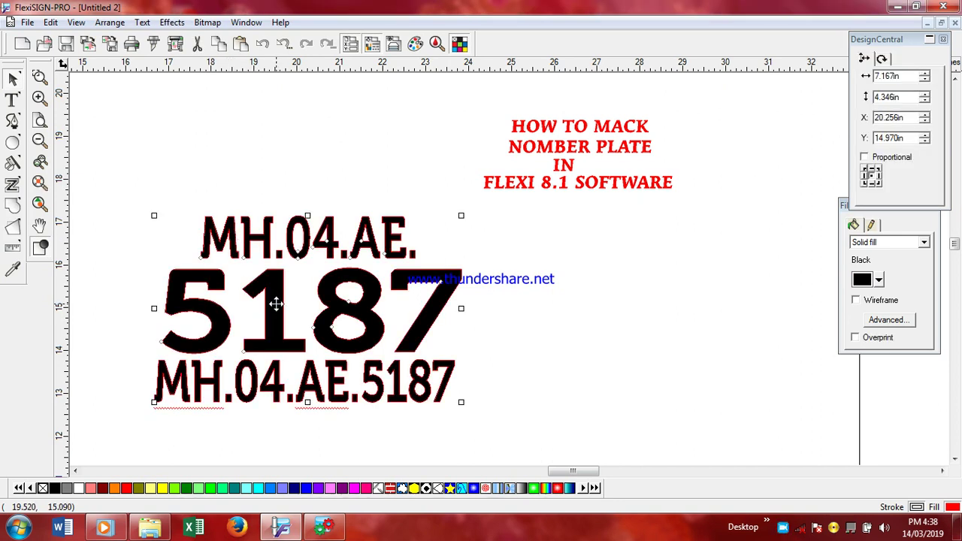
{"action": "left_click_drag", "start_coordinate": [276, 304], "coordinate": [334, 265]}
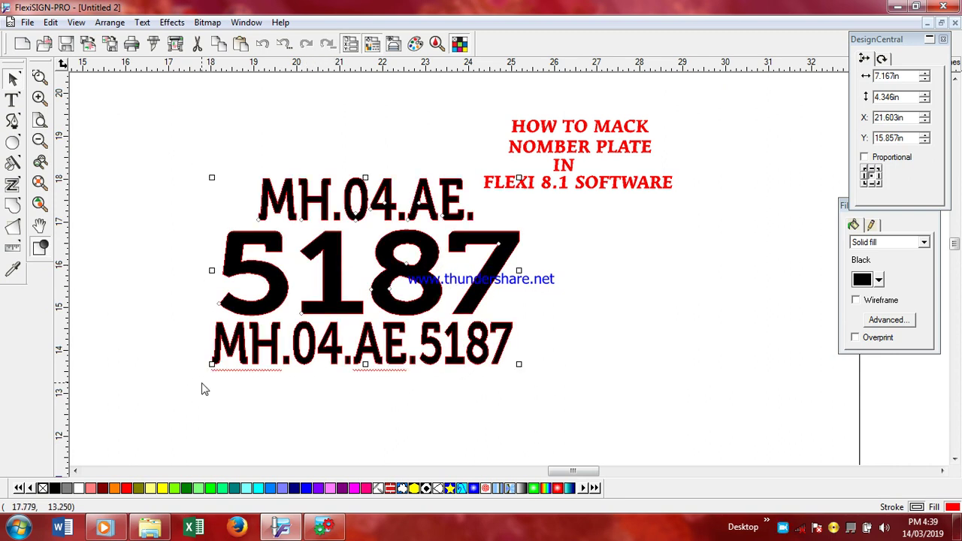
{"action": "left_click_drag", "start_coordinate": [211, 366], "coordinate": [140, 430]}
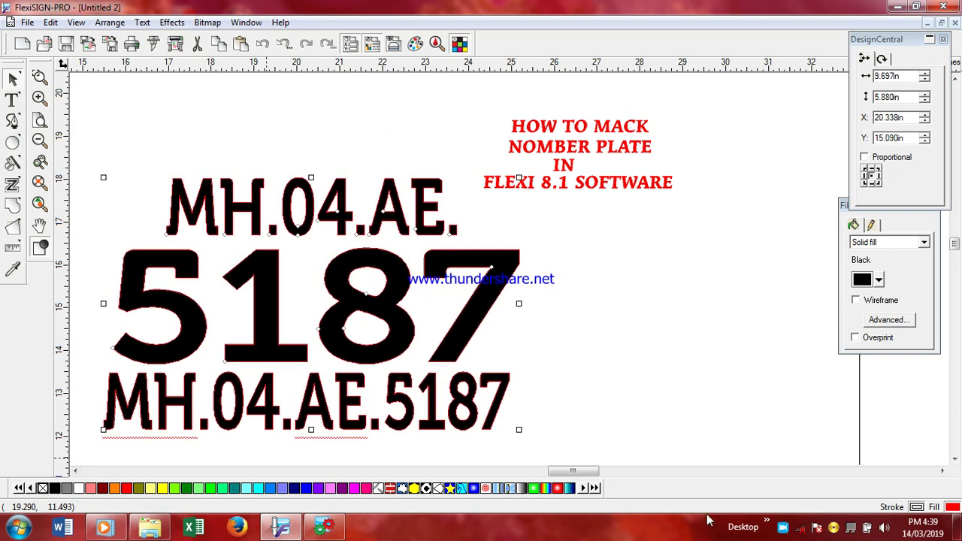
{"action": "right_click", "coordinate": [784, 531]}
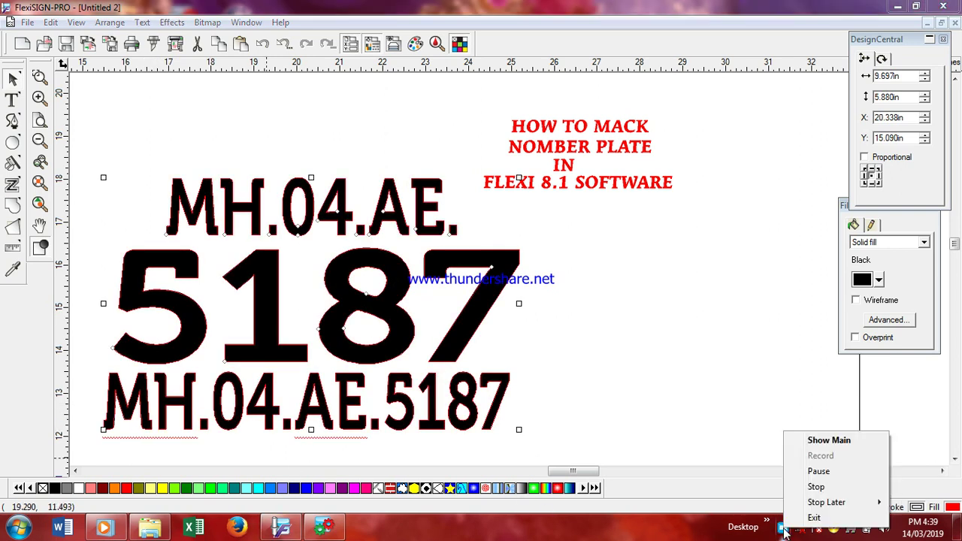
Step: Add a purple [5X1] label by MH.04.AE. and a dark-blue [7X2] label by 5187
{"action": "left_click", "coordinate": [816, 472]}
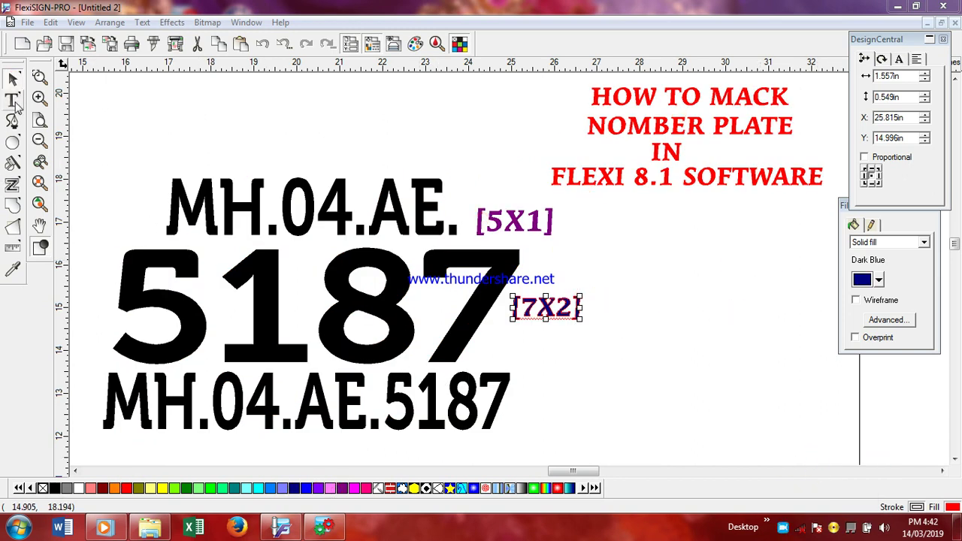
{"action": "left_click", "coordinate": [12, 100]}
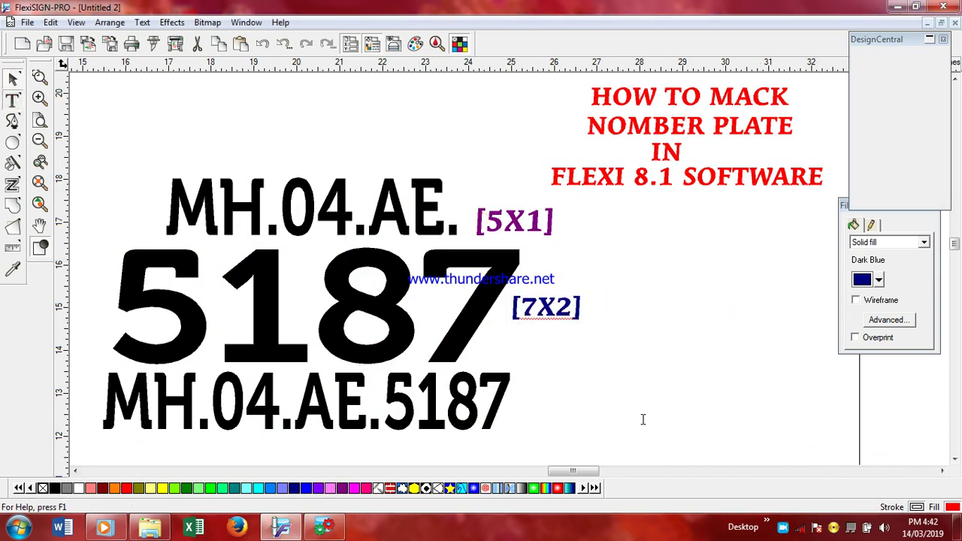
{"action": "left_click", "coordinate": [550, 399]}
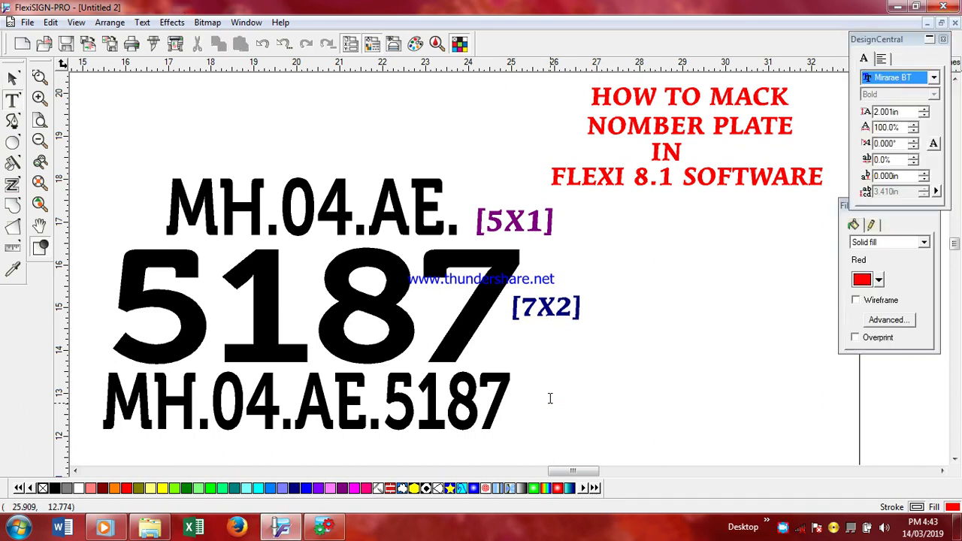
Step: Type a red [7X1] label and shrink it
{"action": "left_click", "coordinate": [550, 398]}
{"action": "type", "text": "[7"}
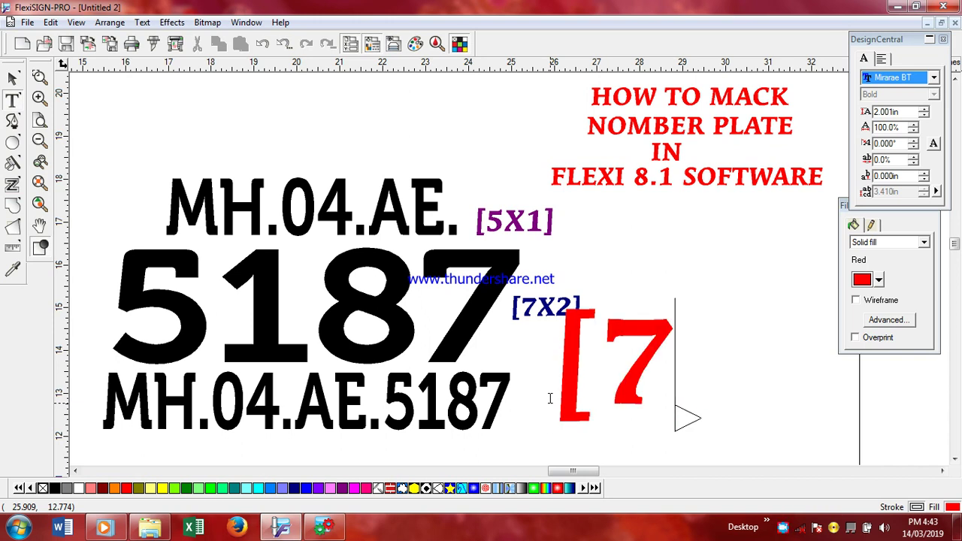
{"action": "type", "text": "X1"}
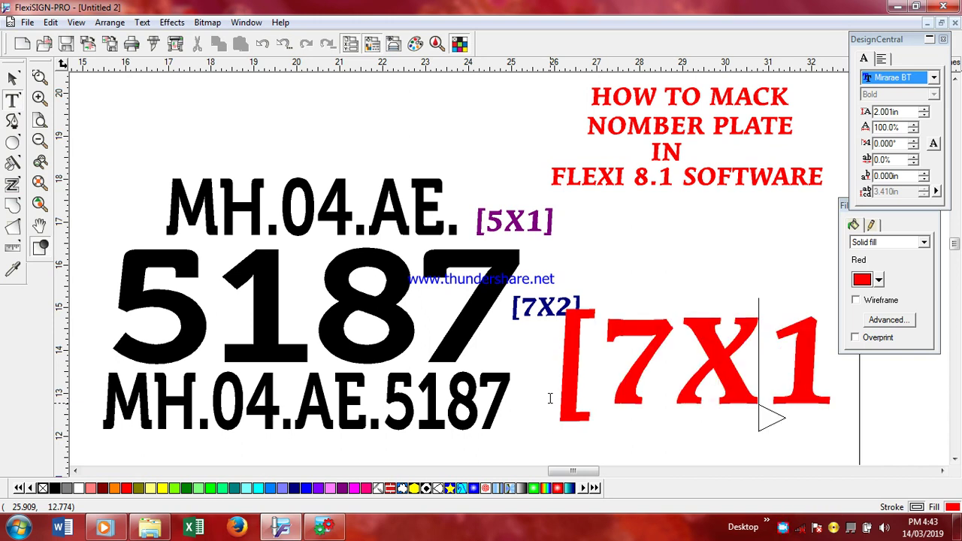
{"action": "type", "text": "]"}
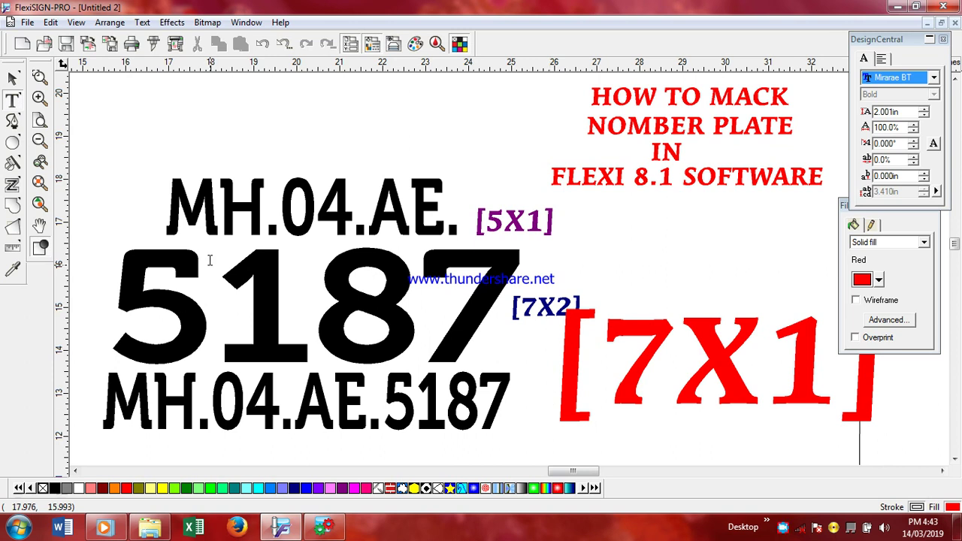
{"action": "left_click", "coordinate": [12, 80]}
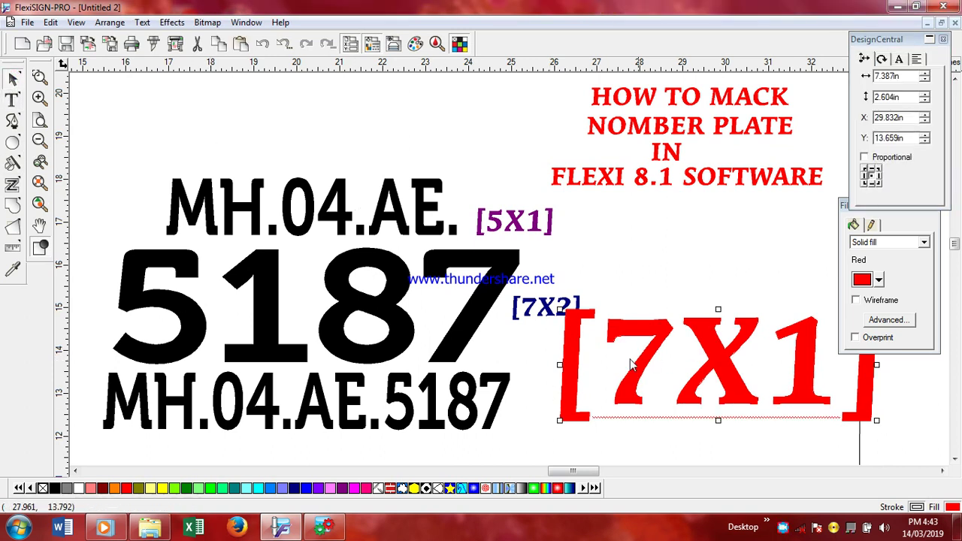
{"action": "left_click", "coordinate": [562, 312]}
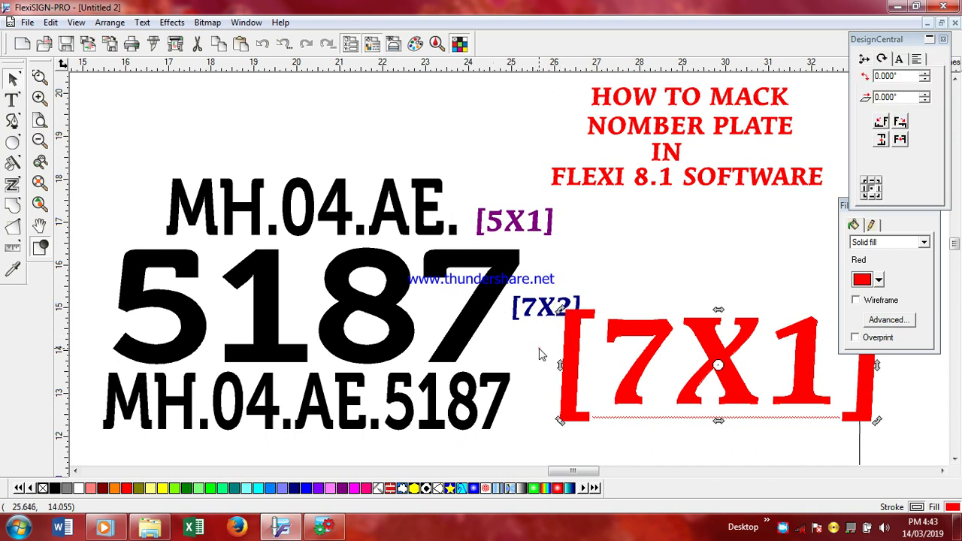
{"action": "left_click", "coordinate": [577, 389]}
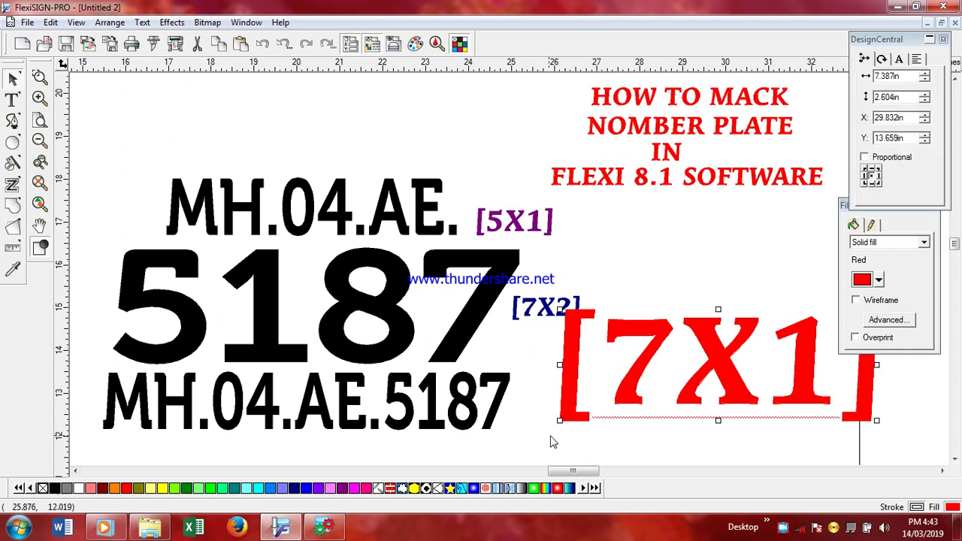
{"action": "mouse_move", "coordinate": [558, 422]}
{"action": "left_mouse_down"}
{"action": "mouse_move", "coordinate": [729, 302]}
{"action": "mouse_move", "coordinate": [736, 319]}
{"action": "mouse_move", "coordinate": [716, 335]}
{"action": "left_mouse_up"}
Step: Place [7X1] beside MH.04.AE.5187, scaled to about 1.889 × 0.666 in and aligned
{"action": "left_click", "coordinate": [612, 380]}
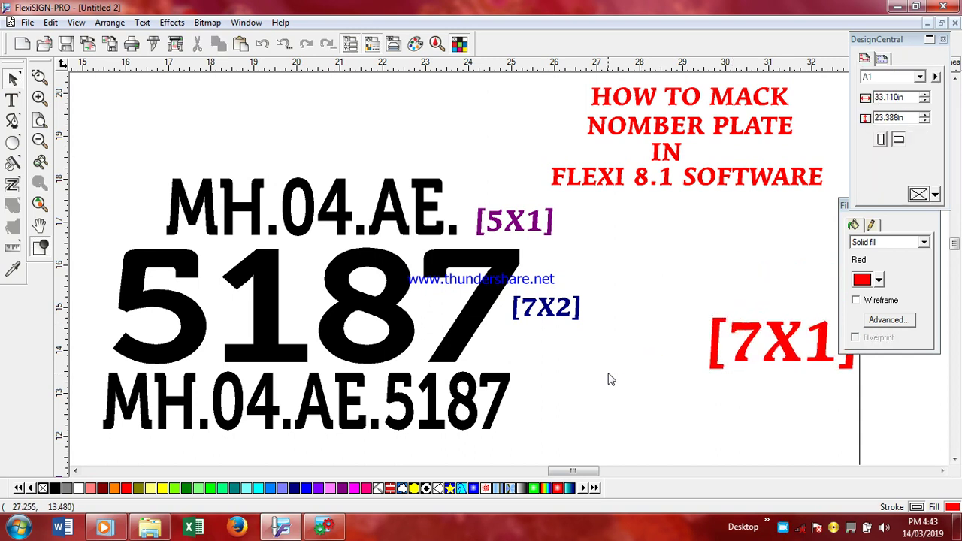
{"action": "left_click", "coordinate": [714, 343]}
{"action": "mouse_move", "coordinate": [715, 343]}
{"action": "left_mouse_down"}
{"action": "mouse_move", "coordinate": [637, 397]}
{"action": "mouse_move", "coordinate": [530, 393]}
{"action": "mouse_move", "coordinate": [540, 395]}
{"action": "left_mouse_up"}
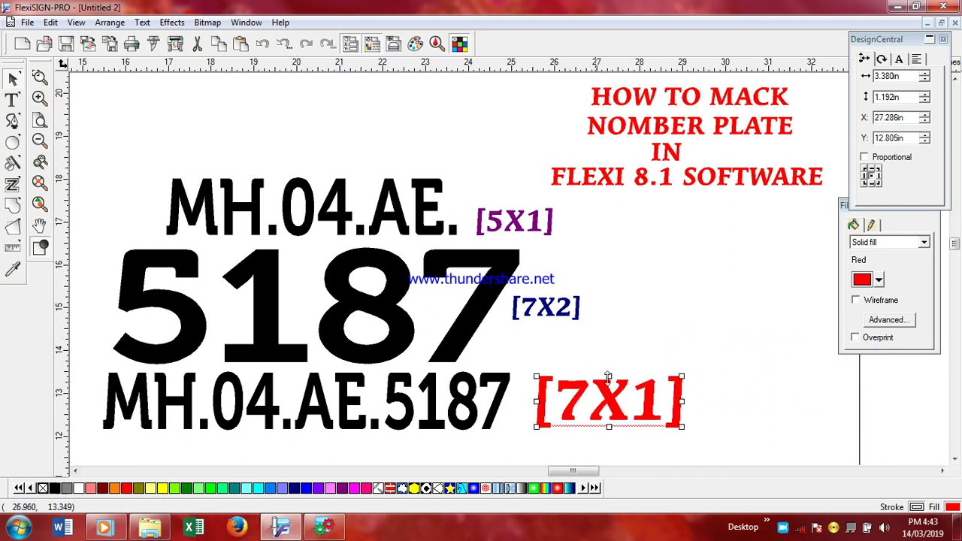
{"action": "left_click_drag", "start_coordinate": [684, 373], "coordinate": [618, 424]}
{"action": "key", "text": "Left"}
{"action": "key", "text": "Left"}
{"action": "key", "text": "Up"}
{"action": "key", "text": "Up"}
{"action": "key", "text": "Up"}
{"action": "key", "text": "Up"}
{"action": "key", "text": "Left"}
{"action": "key", "text": "Left"}
{"action": "key", "text": "Left"}
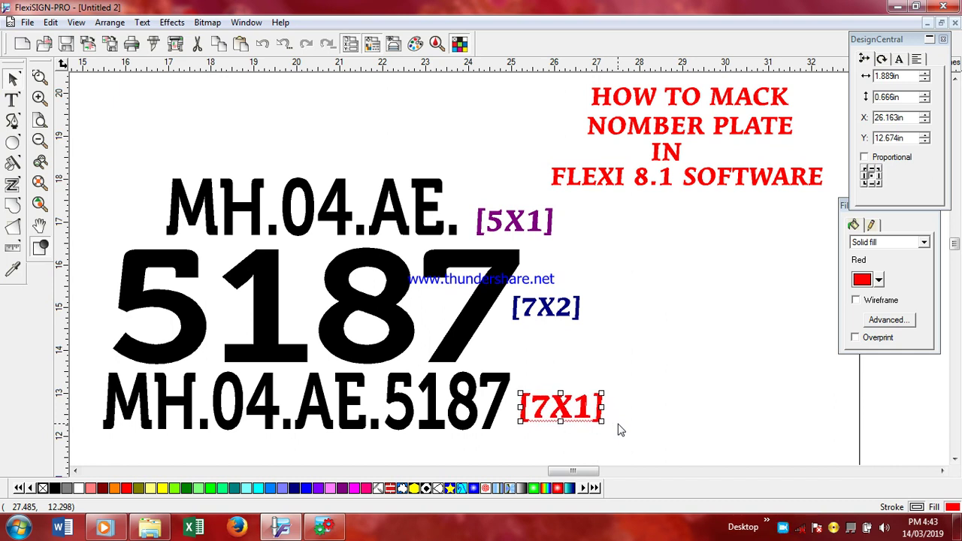
{"action": "right_click", "coordinate": [782, 529]}
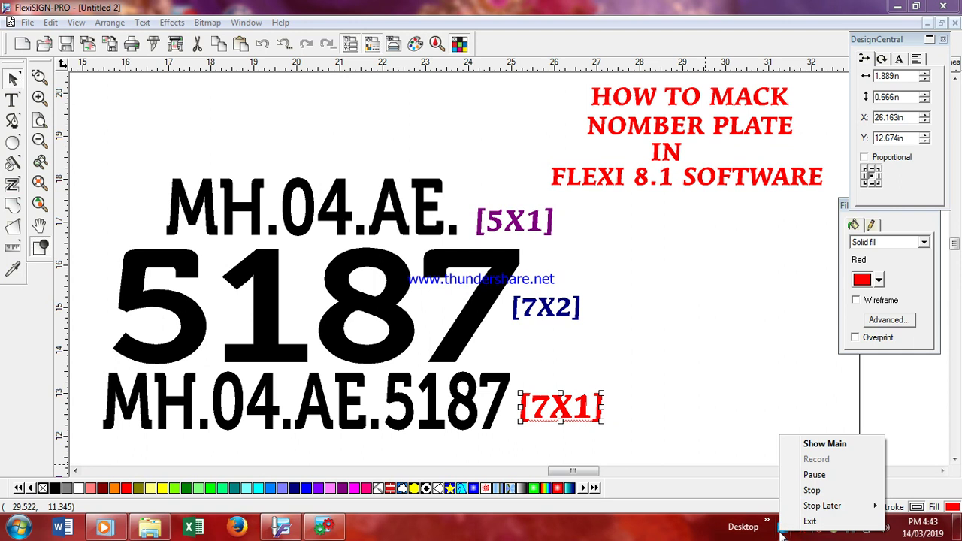
Step: Send the black MH.04.AE. / 5187 / MH.04.AE.5187 text group to Cut/Plot on this computer
{"action": "left_click", "coordinate": [812, 476]}
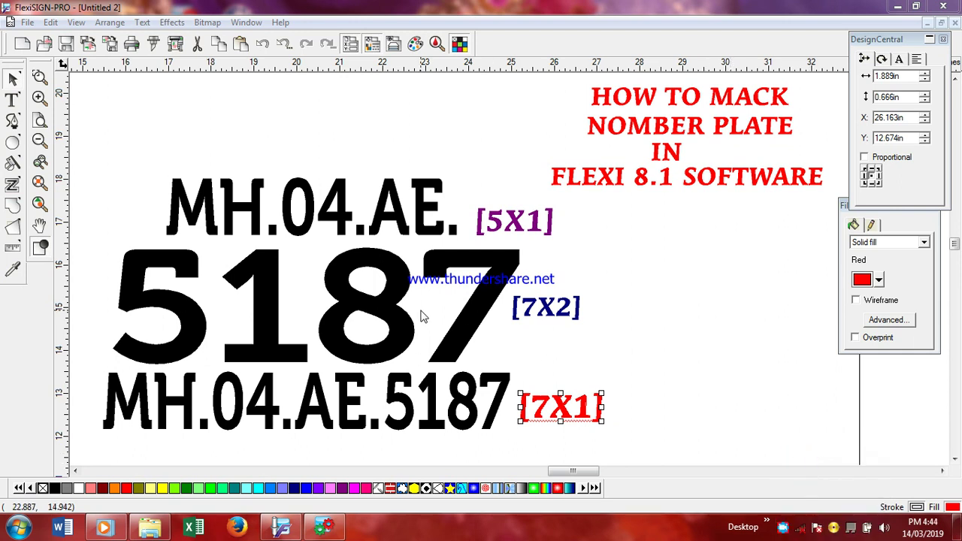
{"action": "left_click", "coordinate": [388, 277]}
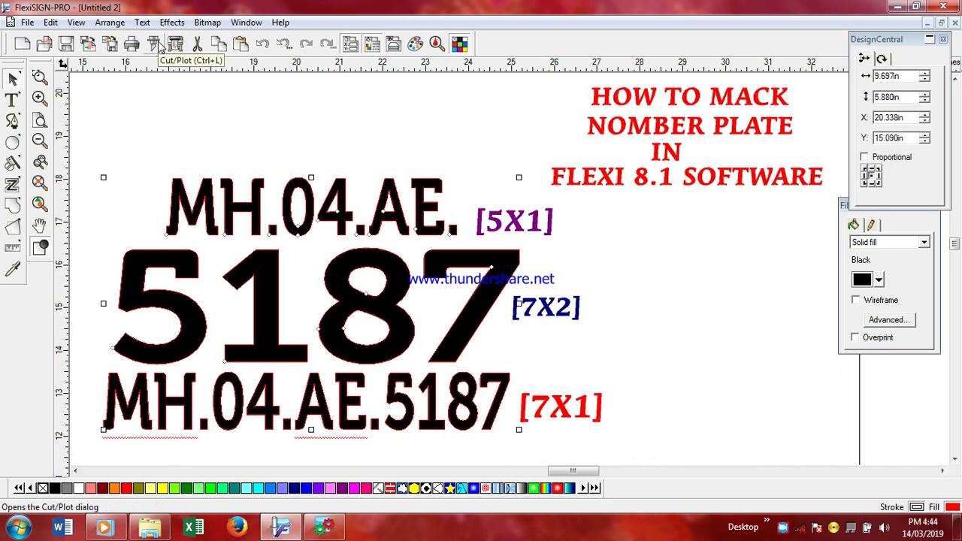
{"action": "left_click", "coordinate": [160, 47]}
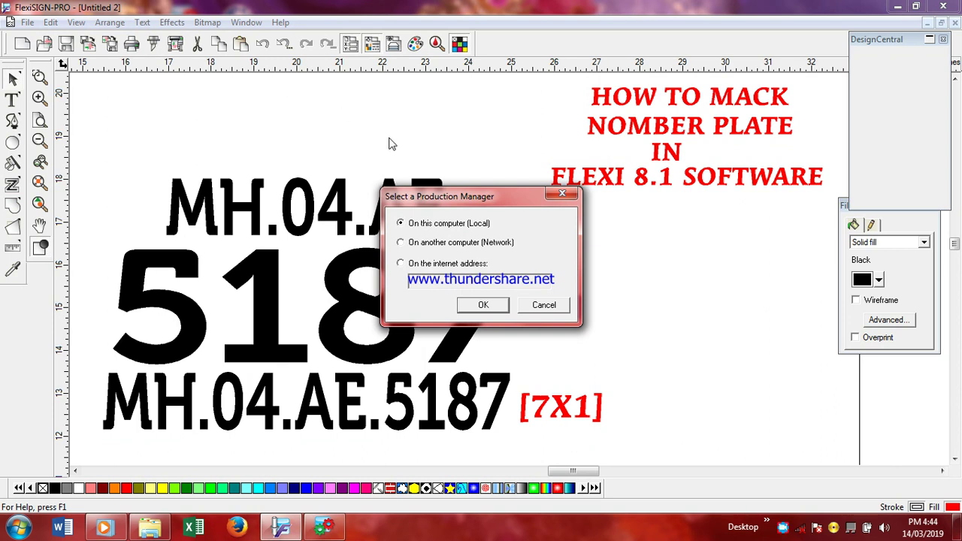
{"action": "left_click", "coordinate": [483, 305]}
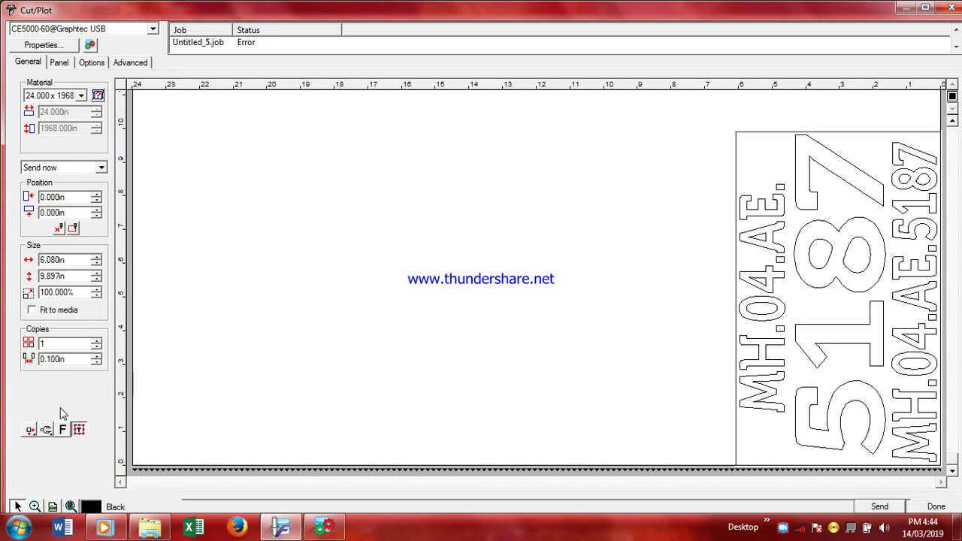
Step: Try the Cut/Plot rotation options, previewing the design horizontal and then vertical
{"action": "left_click", "coordinate": [47, 431]}
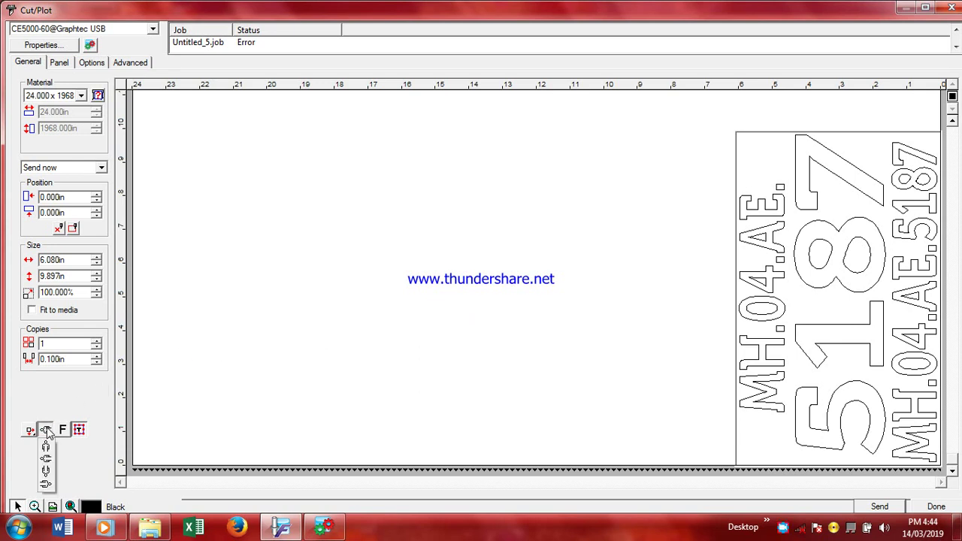
{"action": "left_click", "coordinate": [47, 448]}
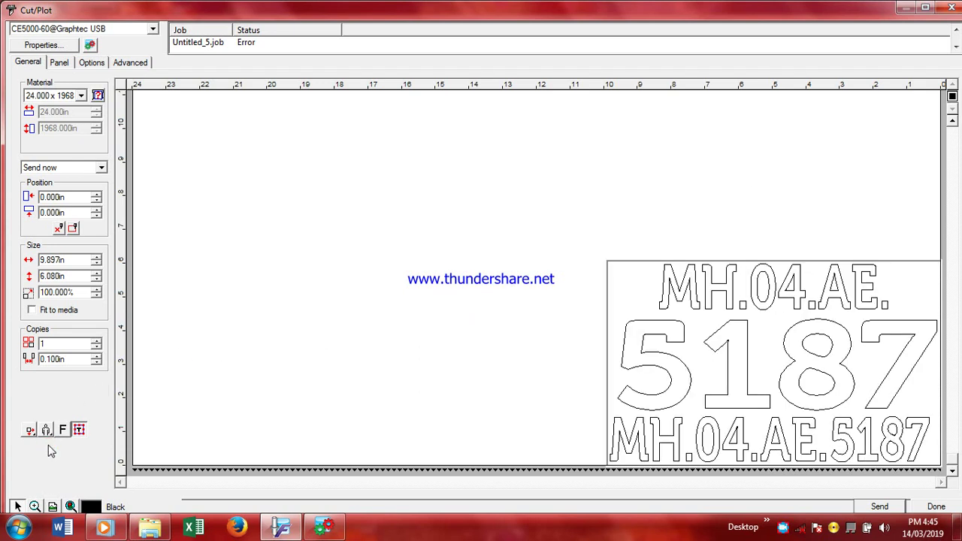
{"action": "left_click", "coordinate": [47, 432]}
{"action": "left_click", "coordinate": [47, 460]}
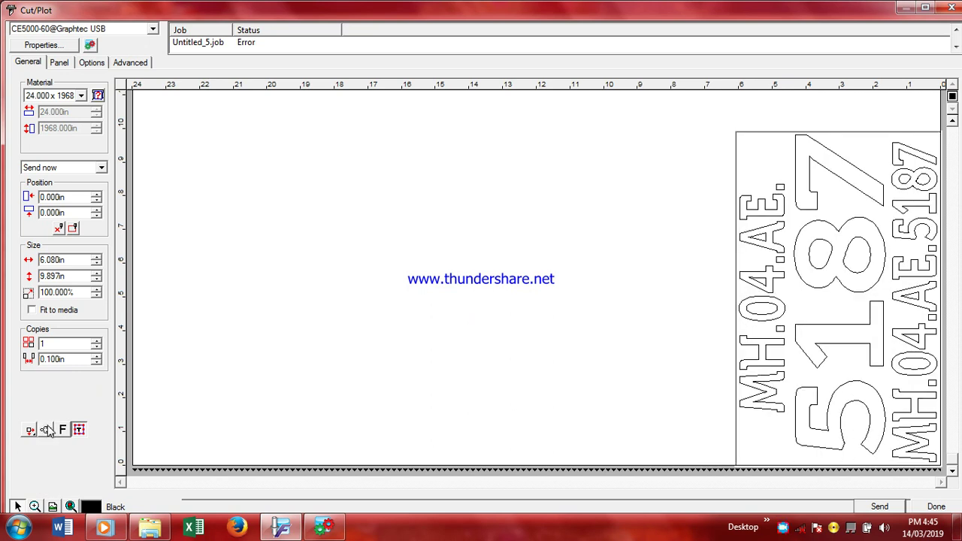
{"action": "left_click", "coordinate": [47, 432]}
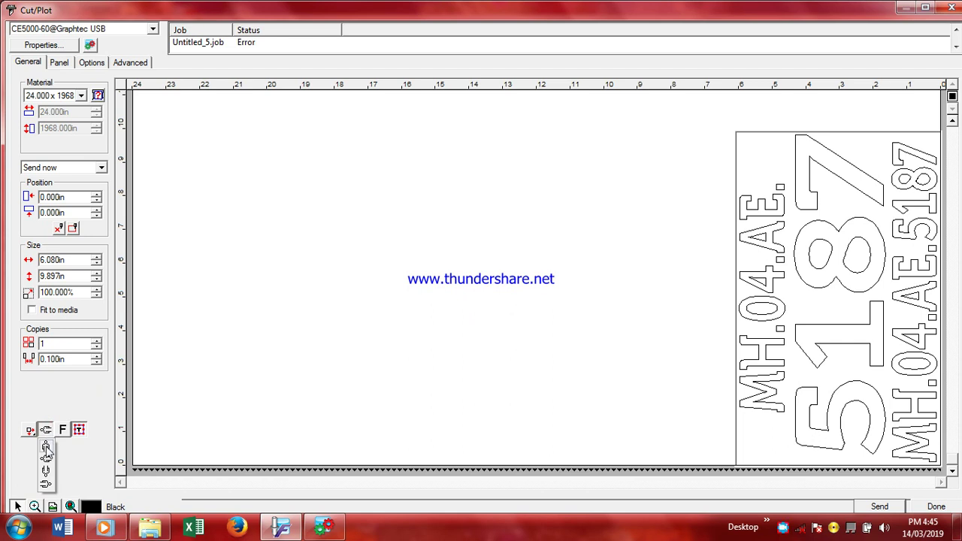
{"action": "left_click", "coordinate": [46, 461]}
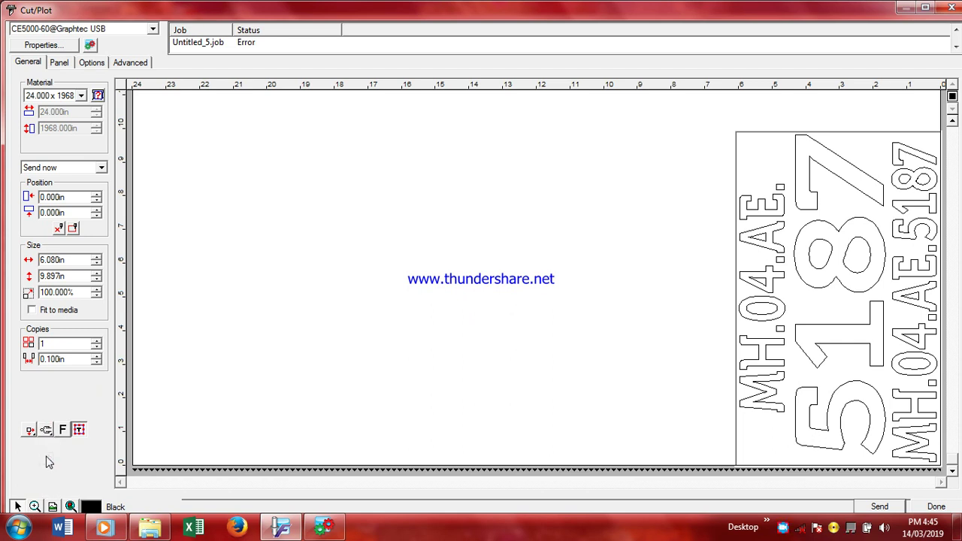
Step: Rotate the plate design horizontal, send it to the cutter, and close Cut/Plot
{"action": "left_click", "coordinate": [47, 431]}
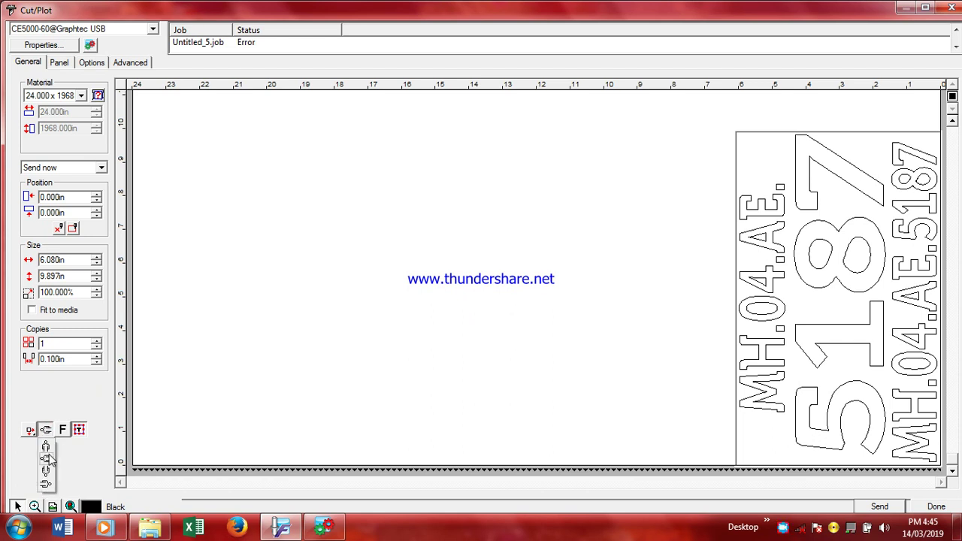
{"action": "left_click", "coordinate": [49, 459]}
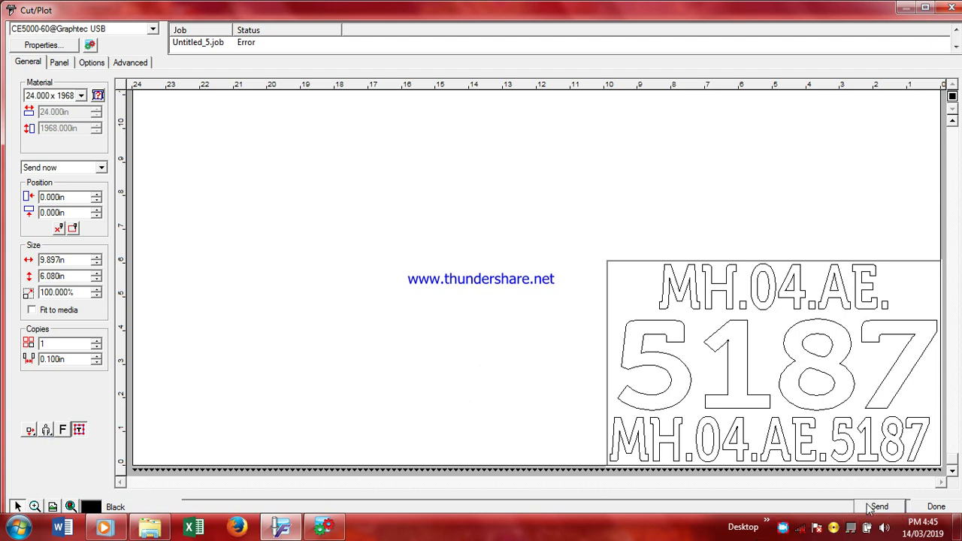
{"action": "left_click", "coordinate": [870, 508]}
{"action": "left_click", "coordinate": [934, 508]}
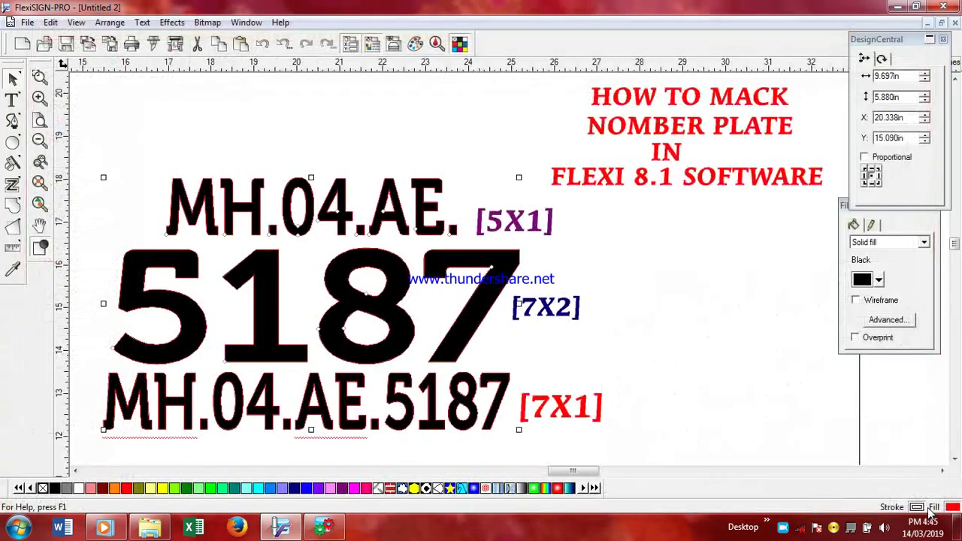